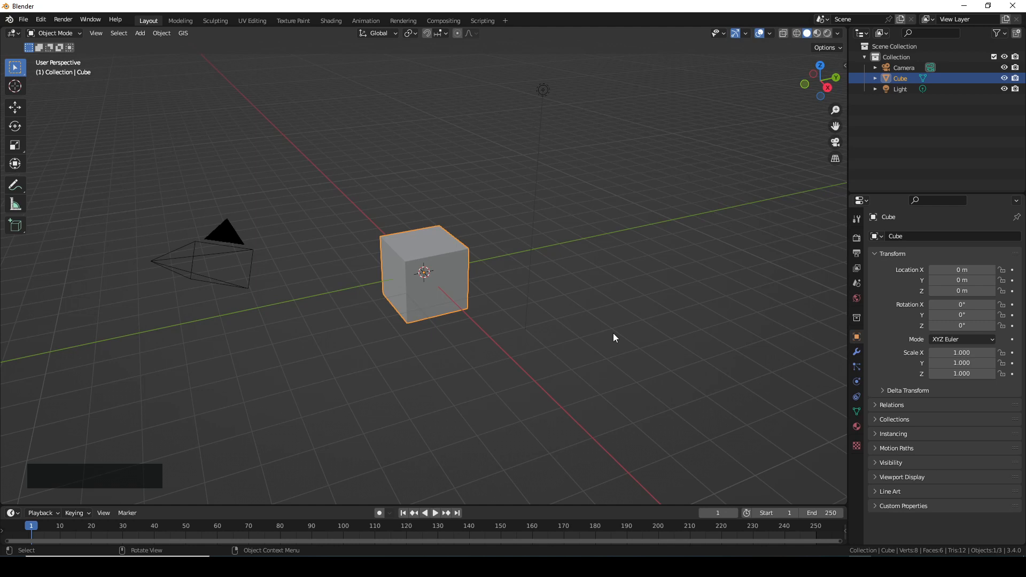
# Step: Replace the default cube with a new mesh cube of size 0.2 m
pyautogui.press('Delete')
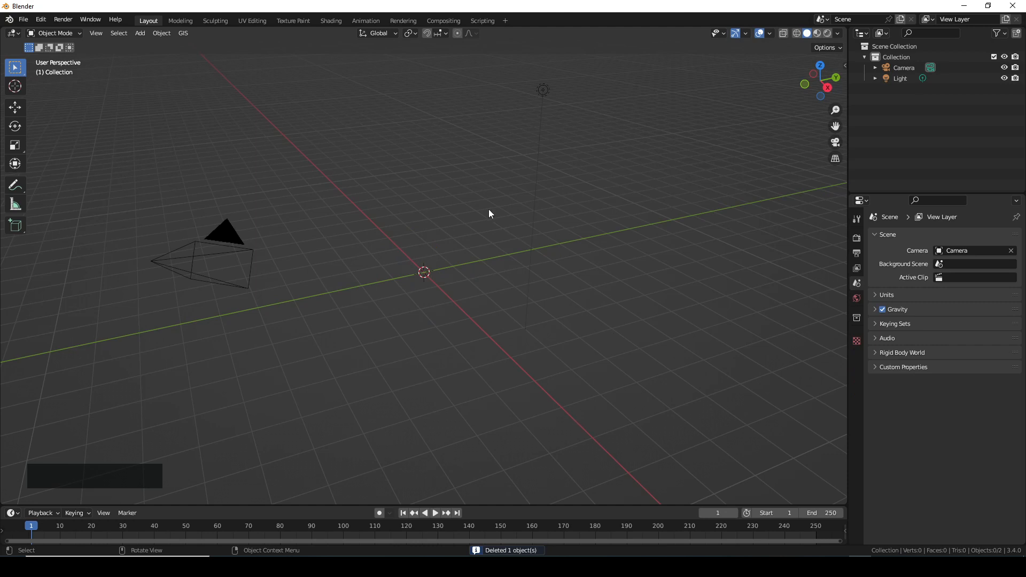
pyautogui.click(142, 39)
pyautogui.moveTo(143, 48)
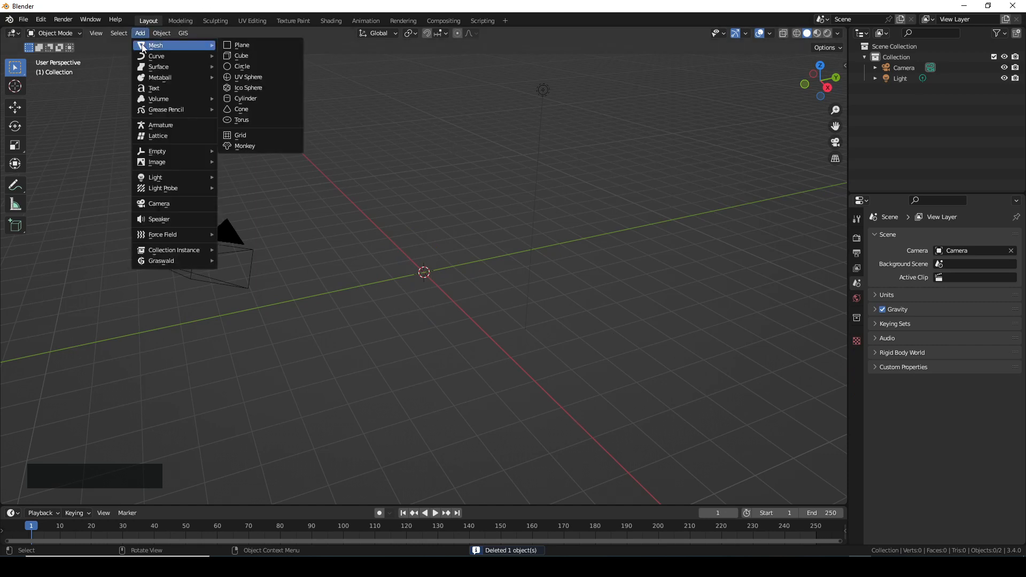
pyautogui.click(241, 55)
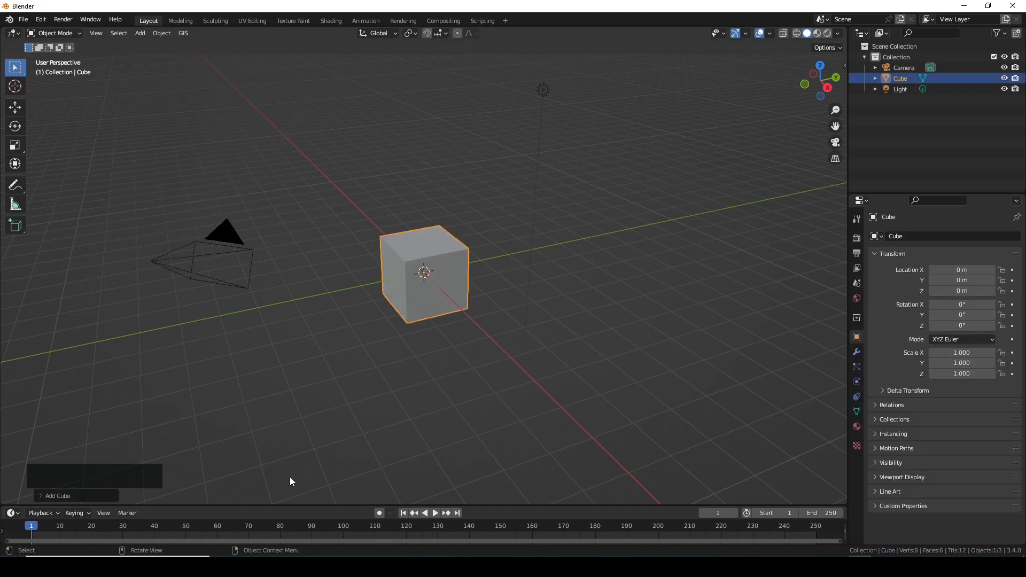
pyautogui.click(41, 496)
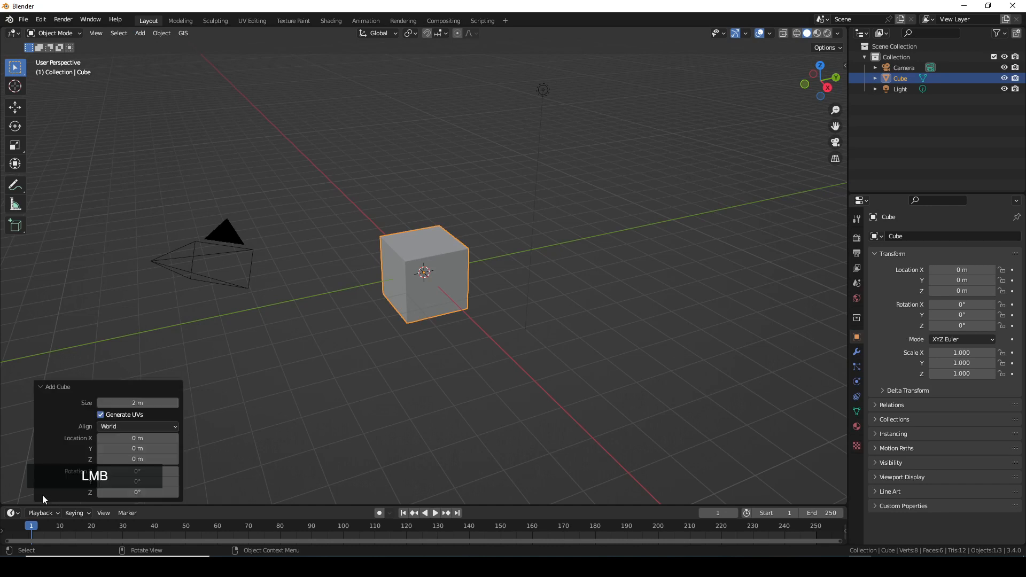
pyautogui.click(133, 403)
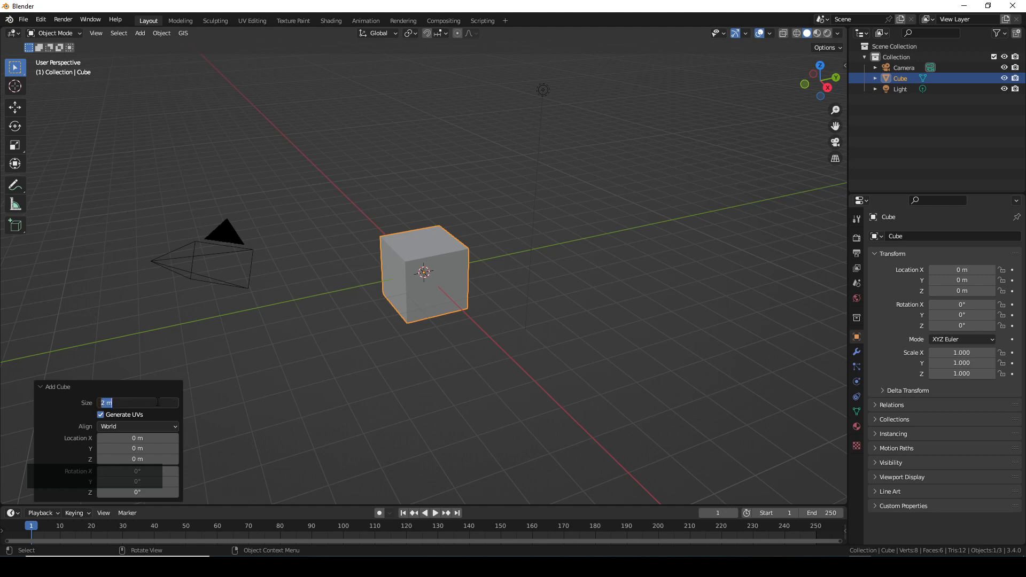
pyautogui.write('0.2')
pyautogui.press('Return')
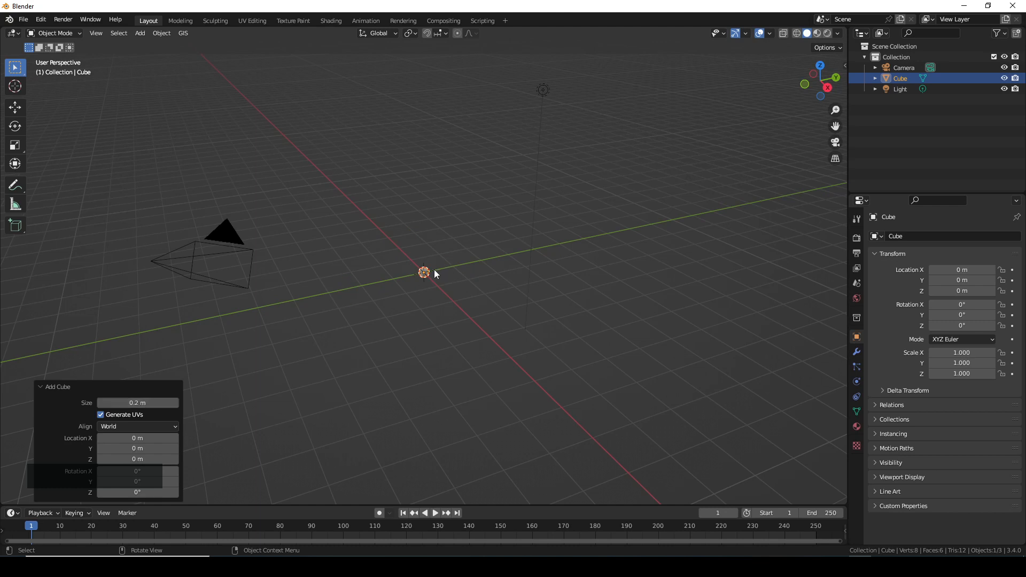
# Step: Scale the cube along the X axis by about 8.98 to form a long bar
pyautogui.scroll(6, 417, 280)
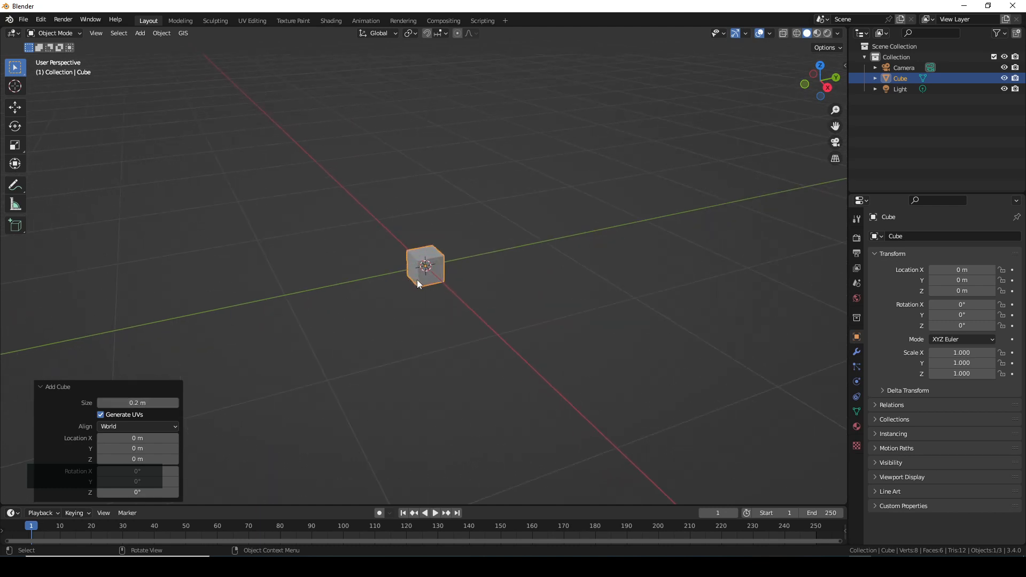
pyautogui.scroll(2, 419, 280)
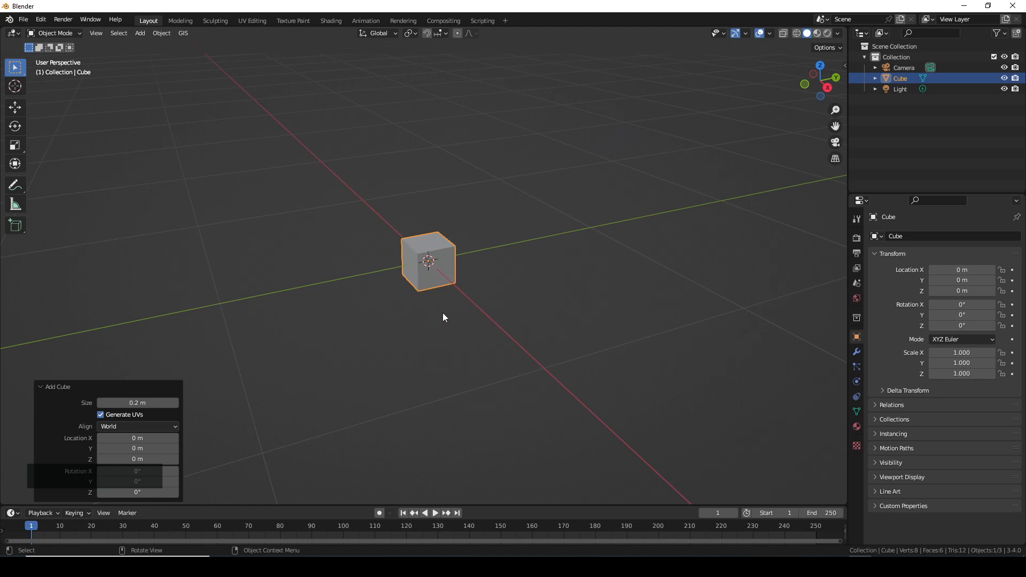
pyautogui.press('s')
pyautogui.press('x')
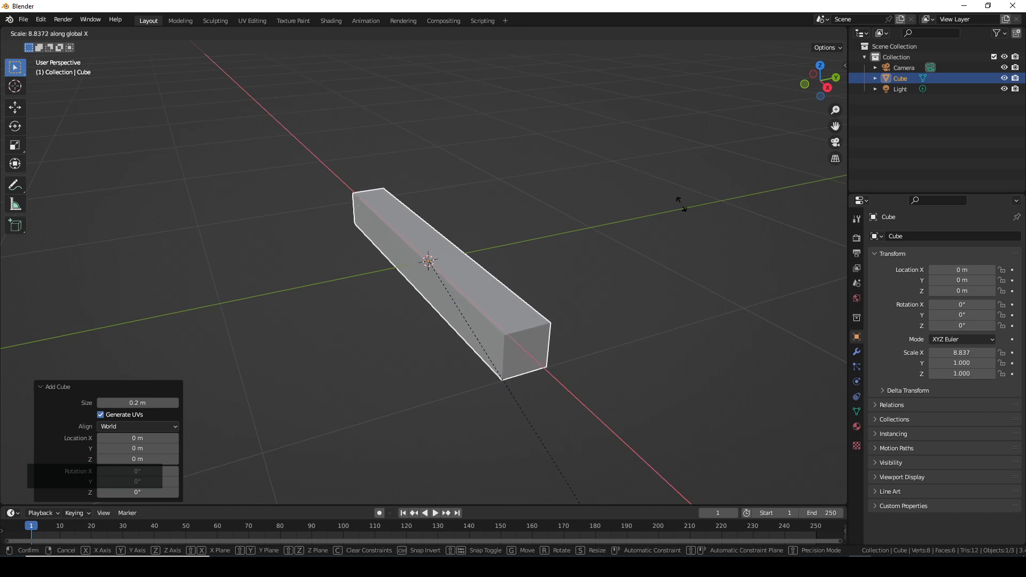
pyautogui.click(671, 218)
# Step: In Edit Mode with face selection, extrude the bar's long +Y side face outward by 0.2 m
pyautogui.moveTo(504, 244); pyautogui.dragTo(454, 239, button='middle')
pyautogui.press('Tab')
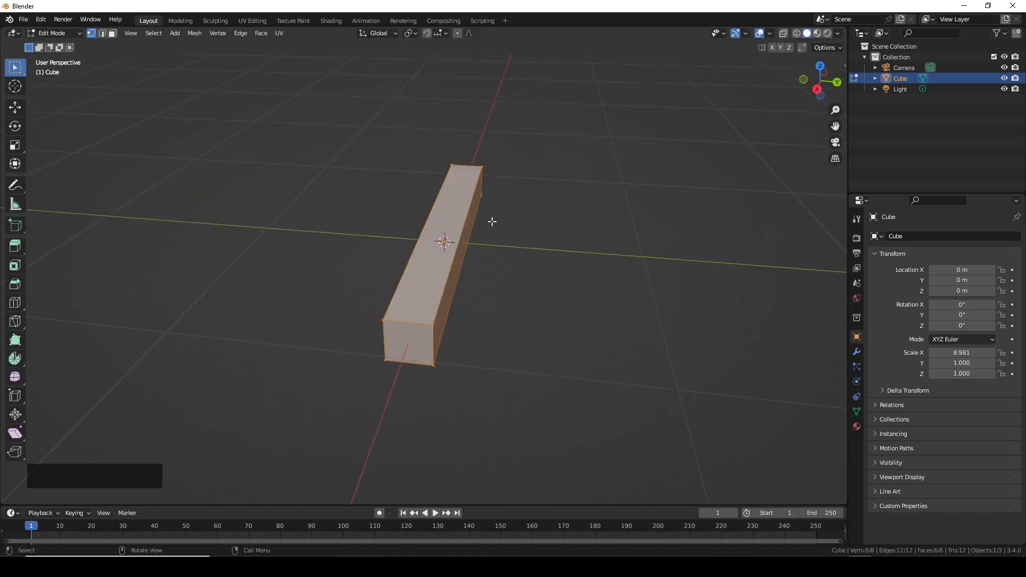
pyautogui.click(112, 33)
pyautogui.moveTo(454, 230); pyautogui.dragTo(447, 211, button='middle')
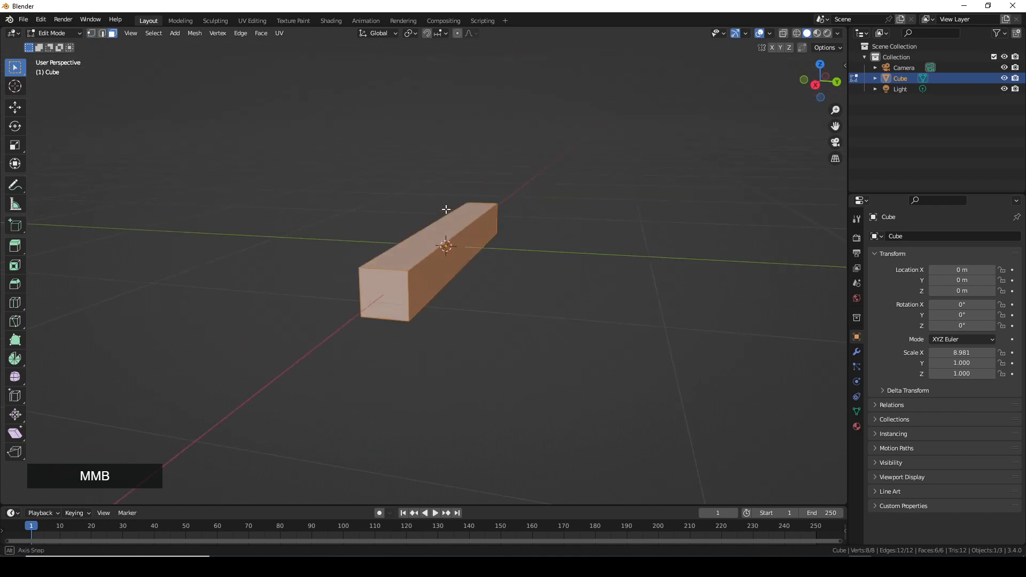
pyautogui.click(463, 241)
pyautogui.moveTo(451, 297); pyautogui.dragTo(463, 313, button='middle')
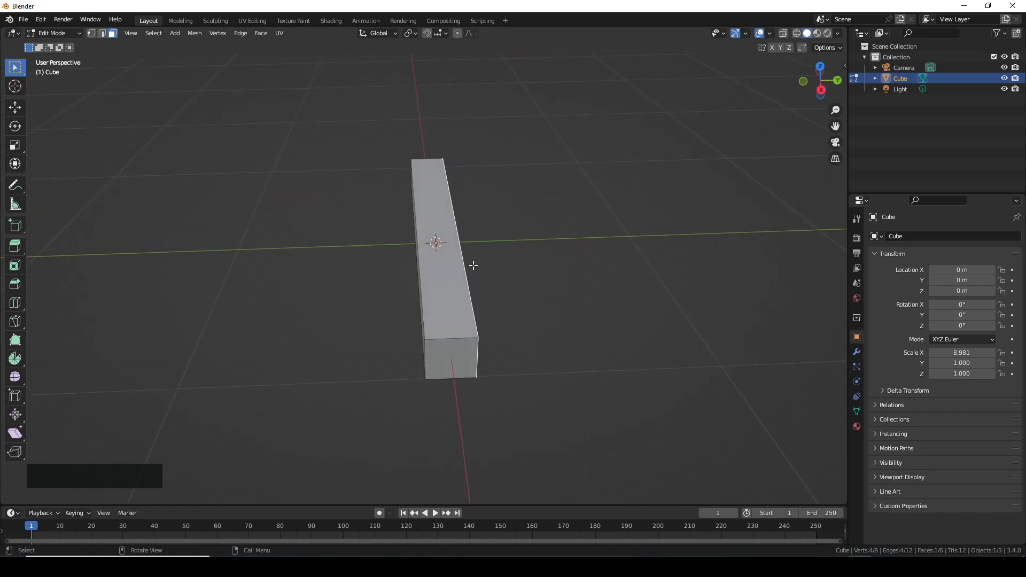
pyautogui.moveTo(435, 238); pyautogui.dragTo(403, 221, button='middle')
pyautogui.write('e')
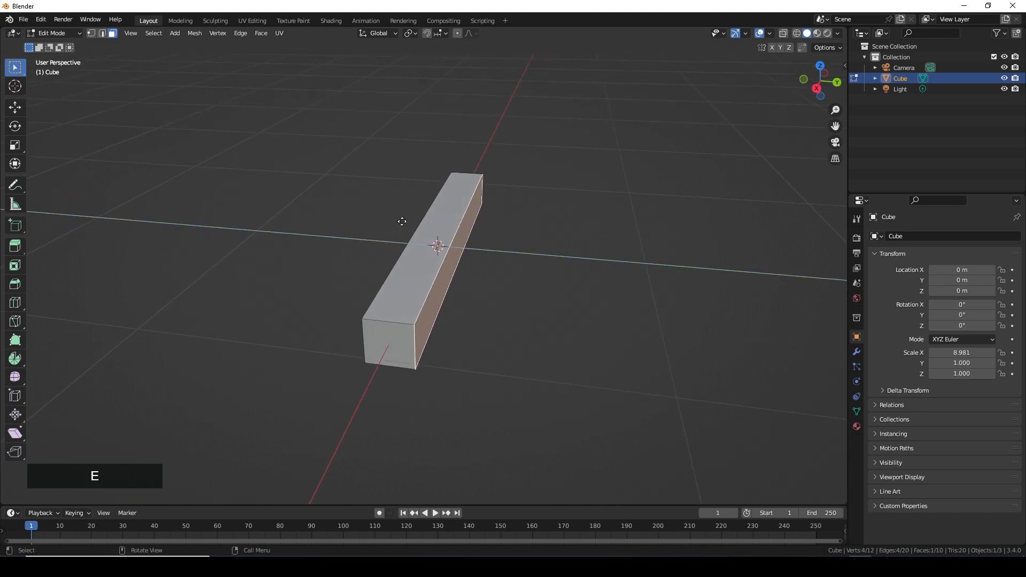
pyautogui.write('.2')
pyautogui.press('Return')
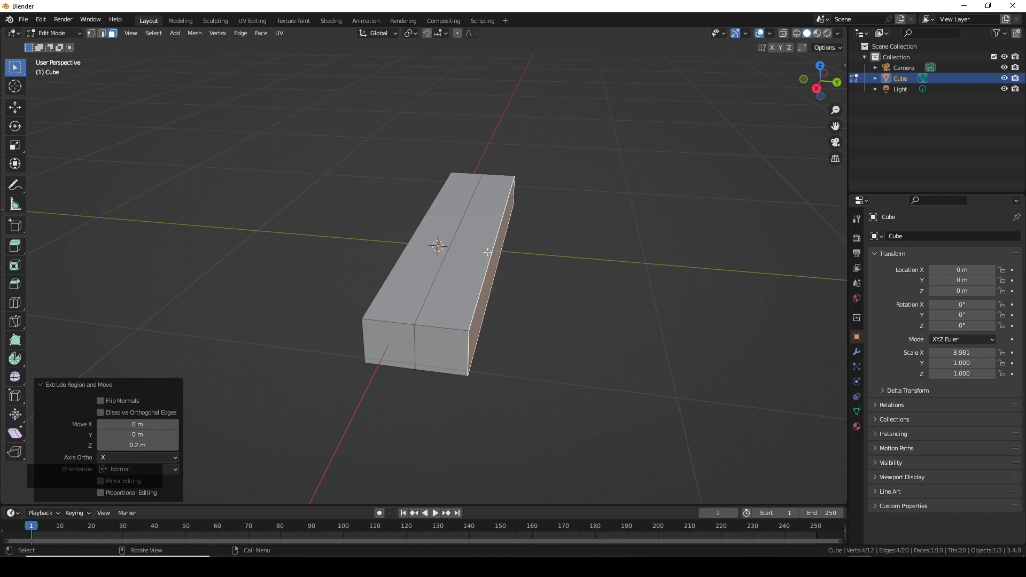
# Step: Extrude the top face of the newly added section upward by 0.2 m to raise the second stair
pyautogui.moveTo(519, 271)
pyautogui.mouseDown(button='middle')
pyautogui.moveTo(509, 264)
pyautogui.moveTo(516, 254)
pyautogui.mouseUp(button='middle')
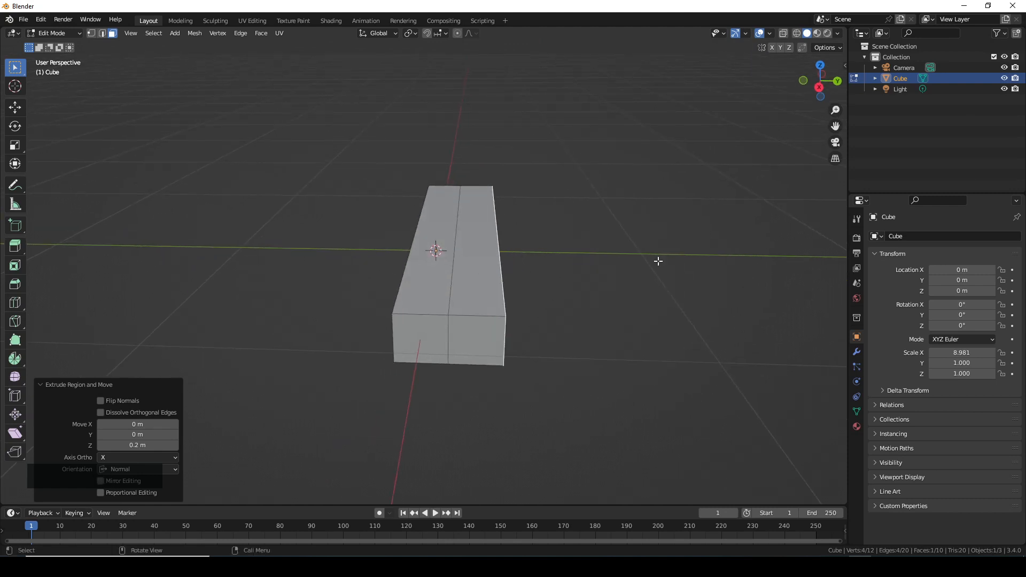
pyautogui.click(484, 233)
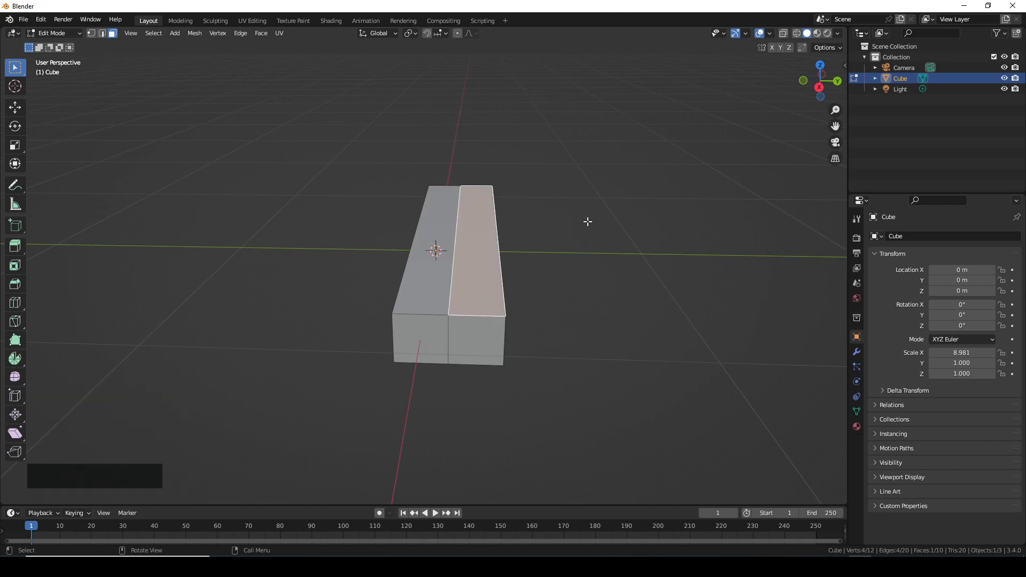
pyautogui.write('e')
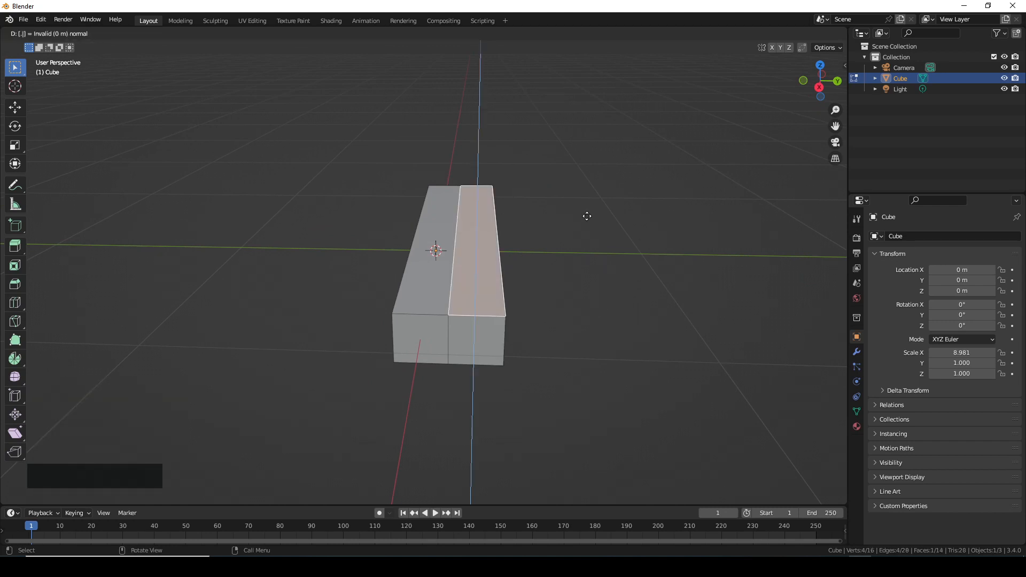
pyautogui.write('0.2')
pyautogui.press('Return')
# Step: Extrude the second stair's upper +Y side face outward by 0.2 m
pyautogui.moveTo(558, 58); pyautogui.dragTo(497, 176, button='middle')
pyautogui.click(474, 225)
pyautogui.scroll(-3, 527, 259)
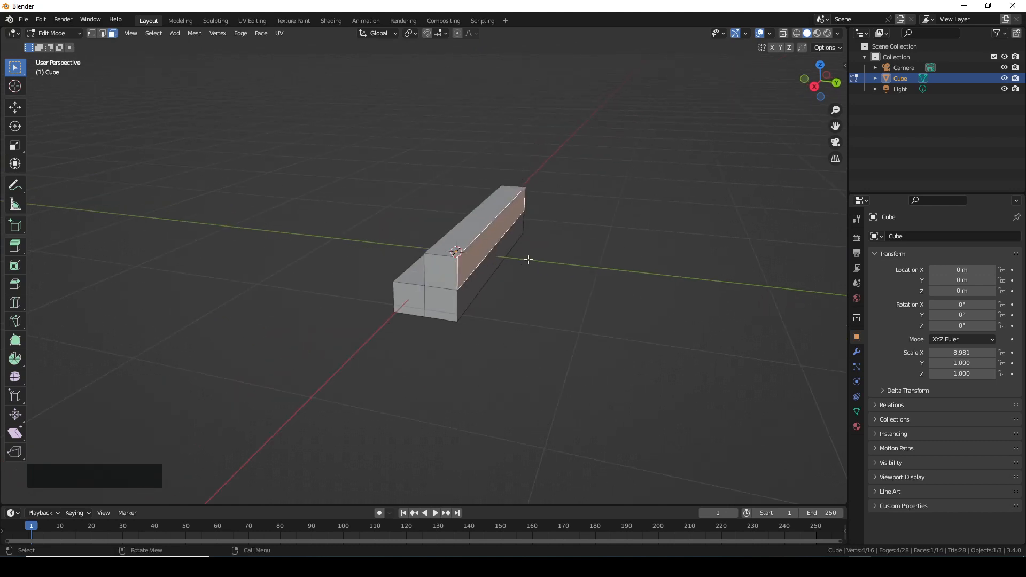
pyautogui.write('e')
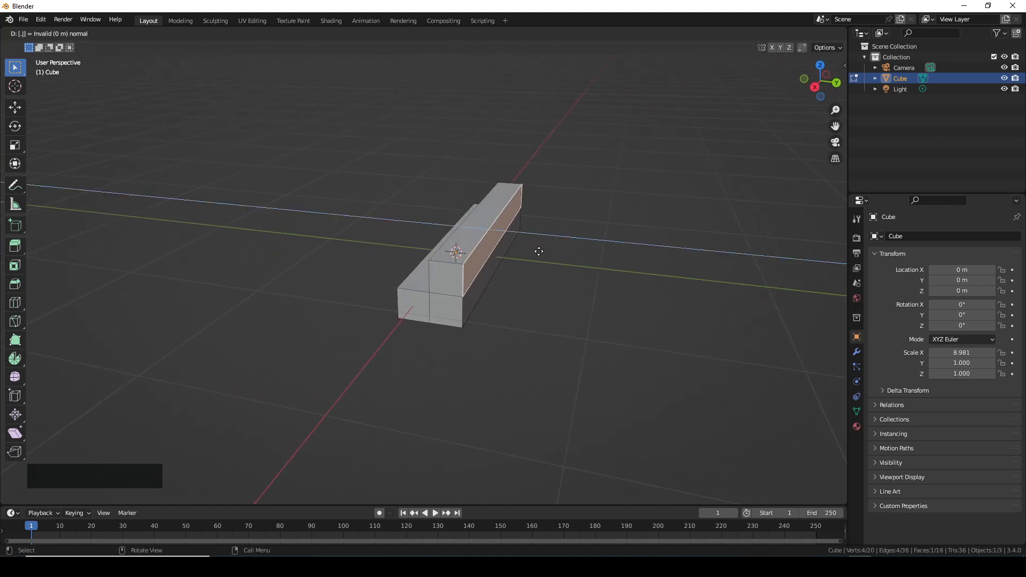
pyautogui.write('0.2')
pyautogui.press('Return')
# Step: Form the third stair by extruding the outer section's top face up 0.2 m and its upper +Y side face out 0.2 m
pyautogui.click(515, 227)
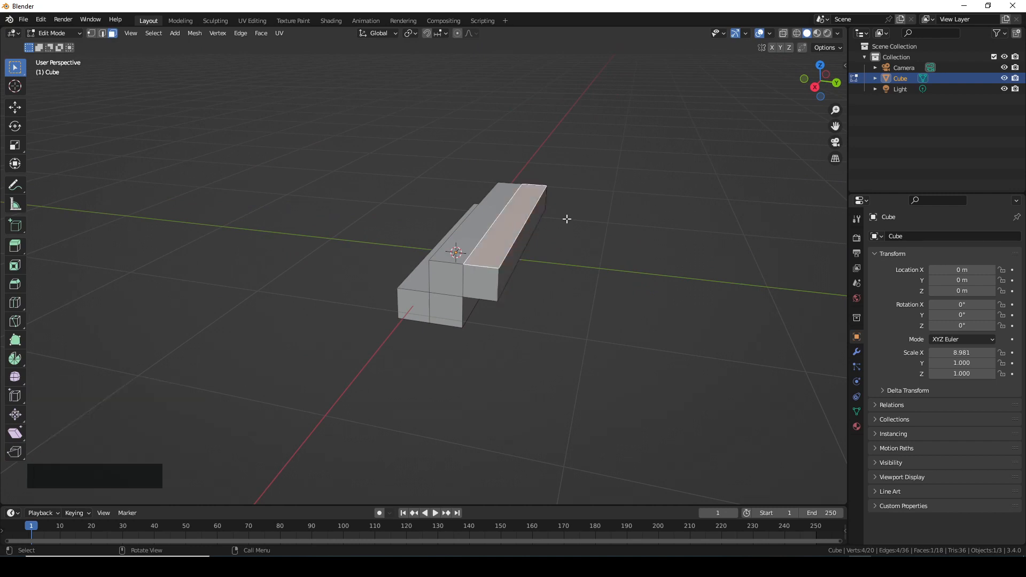
pyautogui.write('e0.2')
pyautogui.press('Return')
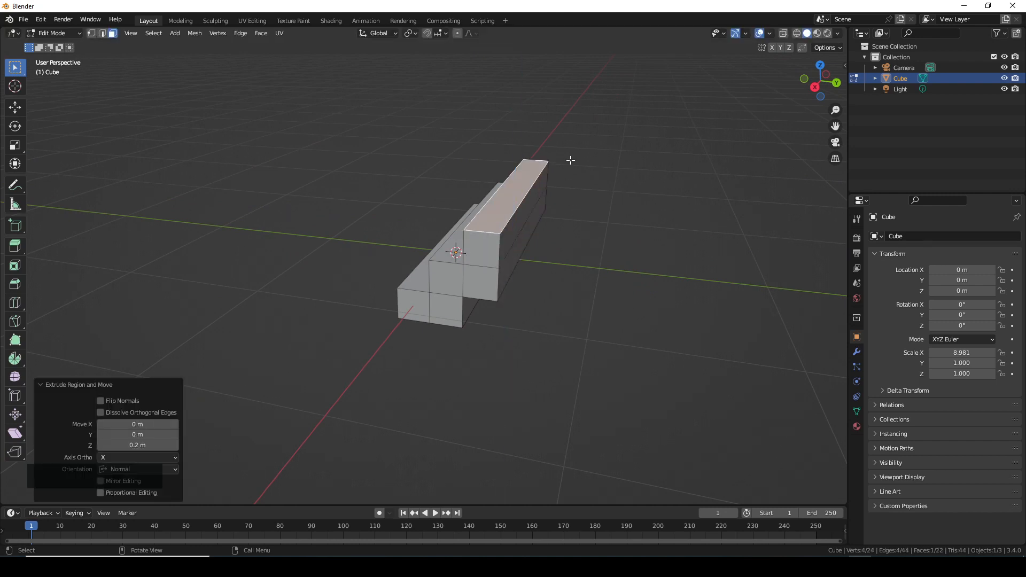
pyautogui.click(526, 208)
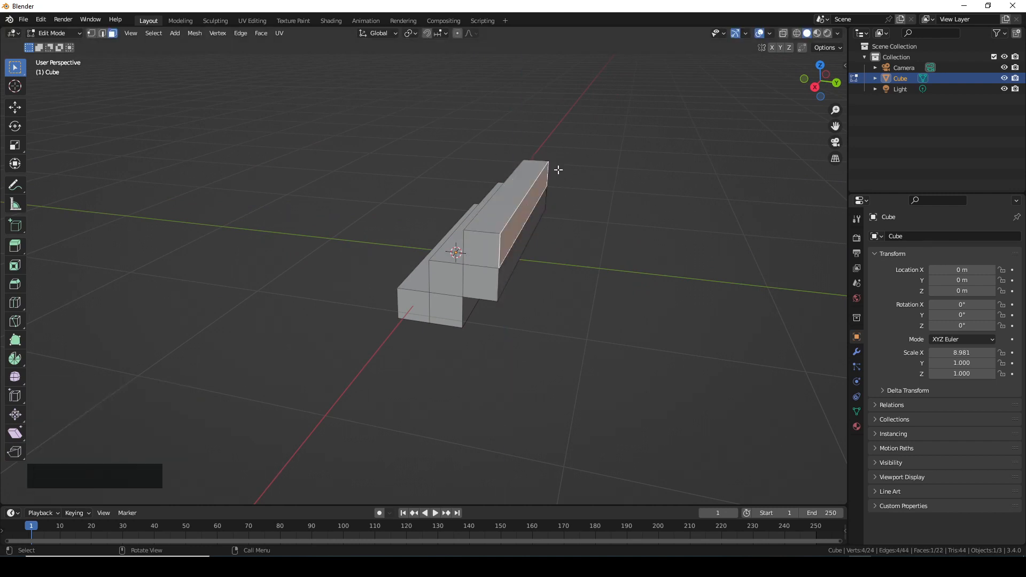
pyautogui.write('e0.2')
pyautogui.press('Return')
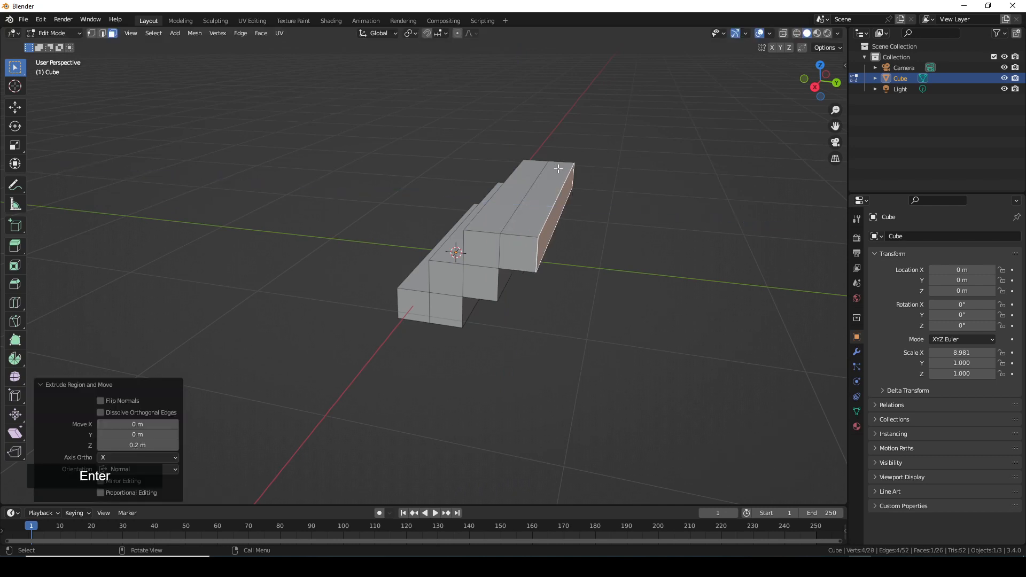
# Step: Extrude the outermost section's top face upward by 0.2 m to raise the fourth stair
pyautogui.moveTo(485, 180); pyautogui.dragTo(565, 198, button='middle')
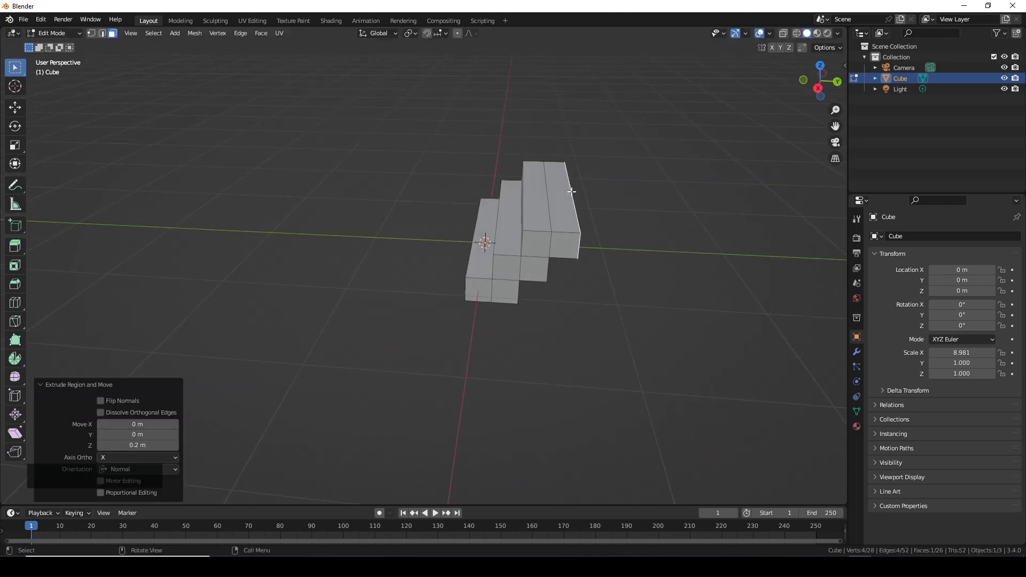
pyautogui.click(565, 198)
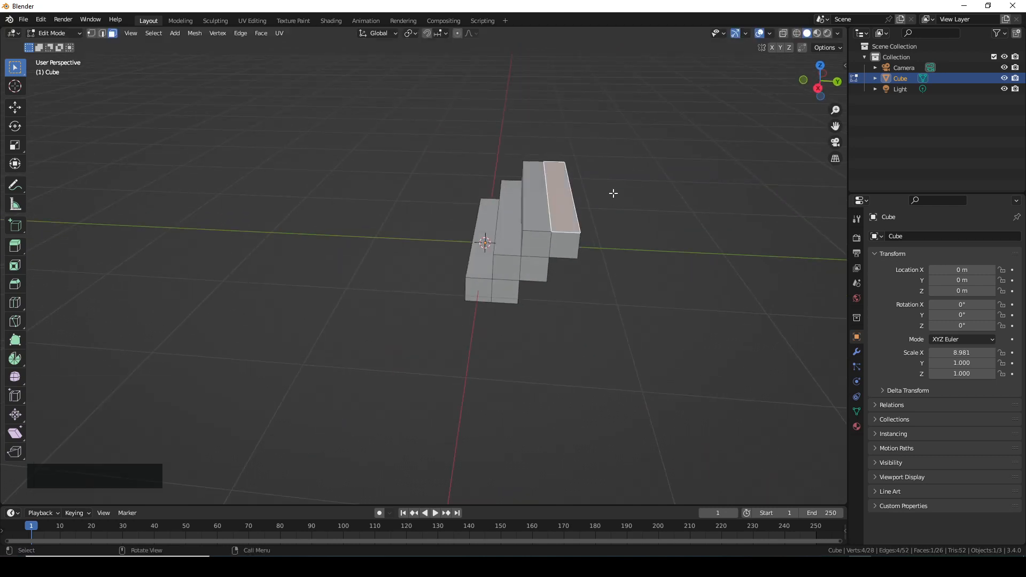
pyautogui.write('e0.2')
pyautogui.press('Return')
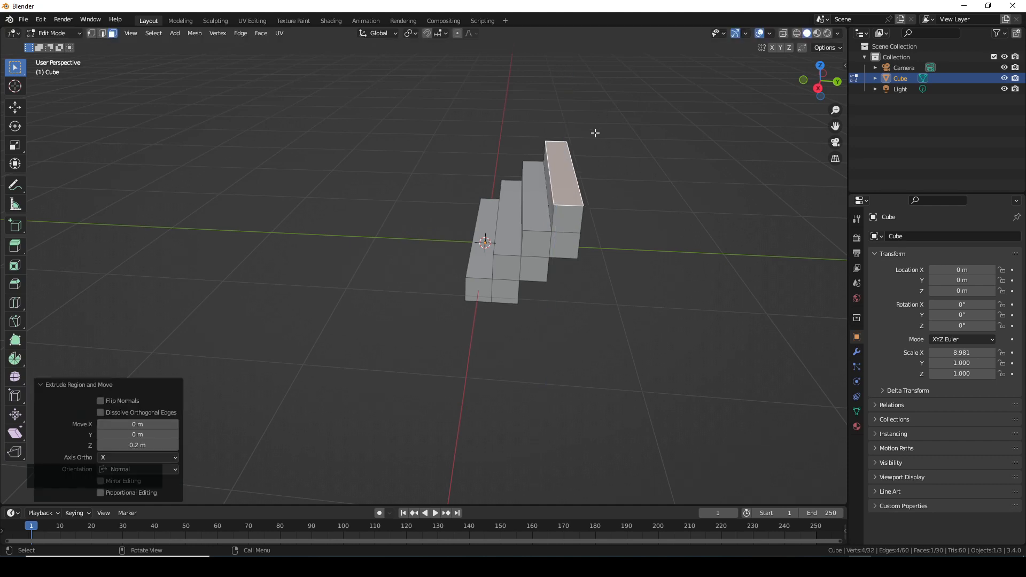
# Step: Extrude the top stair's +Y side face about 1.24 m to form a landing, and return to Object Mode
pyautogui.moveTo(595, 133); pyautogui.dragTo(531, 161, button='middle')
pyautogui.click(543, 201)
pyautogui.moveTo(543, 202); pyautogui.dragTo(502, 216, button='middle')
pyautogui.press('e')
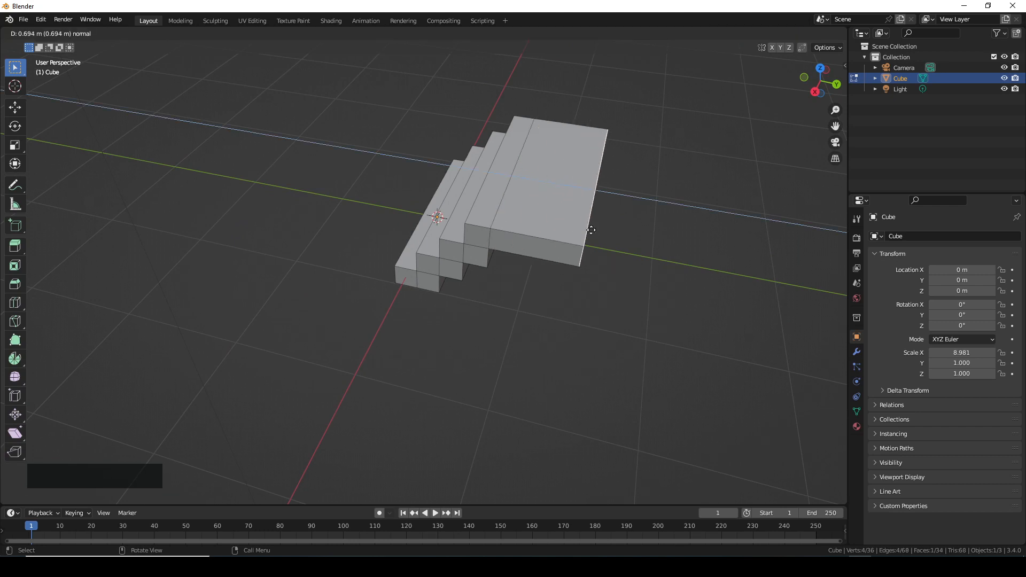
pyautogui.click(647, 255)
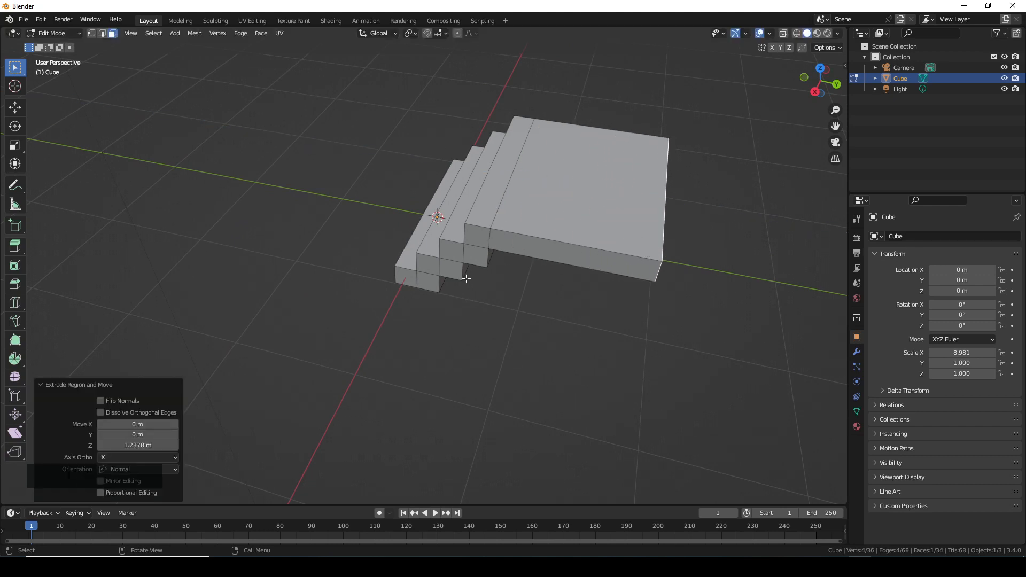
pyautogui.moveTo(534, 251)
pyautogui.mouseDown(button='middle')
pyautogui.moveTo(525, 240)
pyautogui.moveTo(534, 252)
pyautogui.mouseUp(button='middle')
pyautogui.press('Tab')
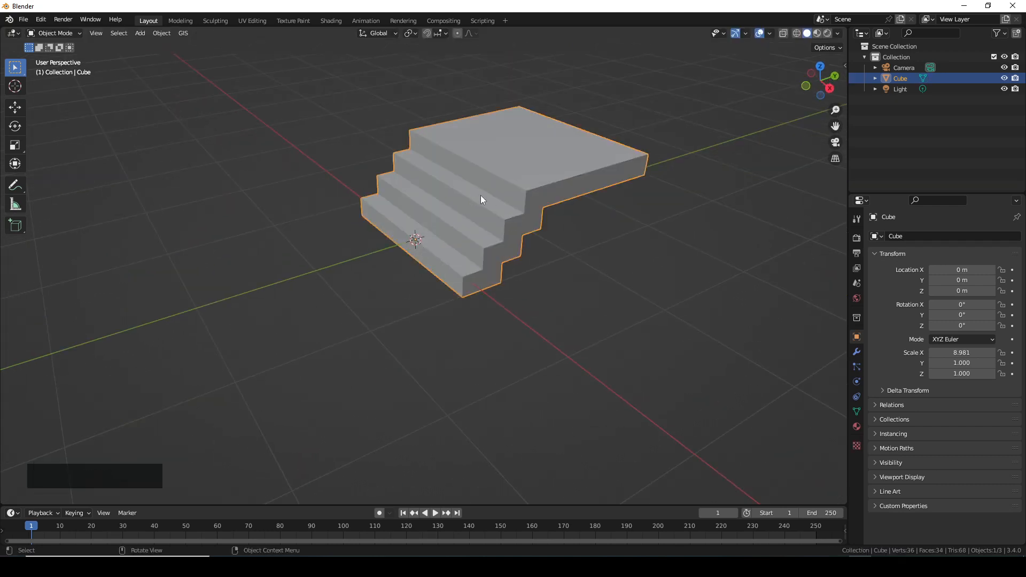
# Step: Add a second 0.2 m cube and, in front view, move it beside the stairs to about X -1.31 m, Z 0.32 m
pyautogui.keyDown('shift'); pyautogui.moveTo(481, 199); pyautogui.dragTo(470, 264, button='middle'); pyautogui.keyUp('shift')
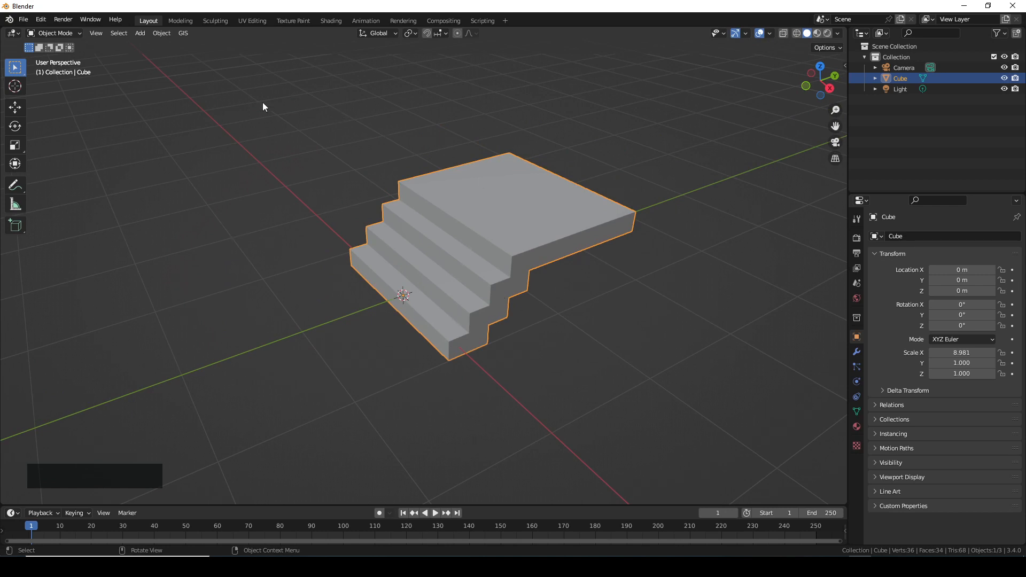
pyautogui.click(141, 33)
pyautogui.moveTo(147, 46)
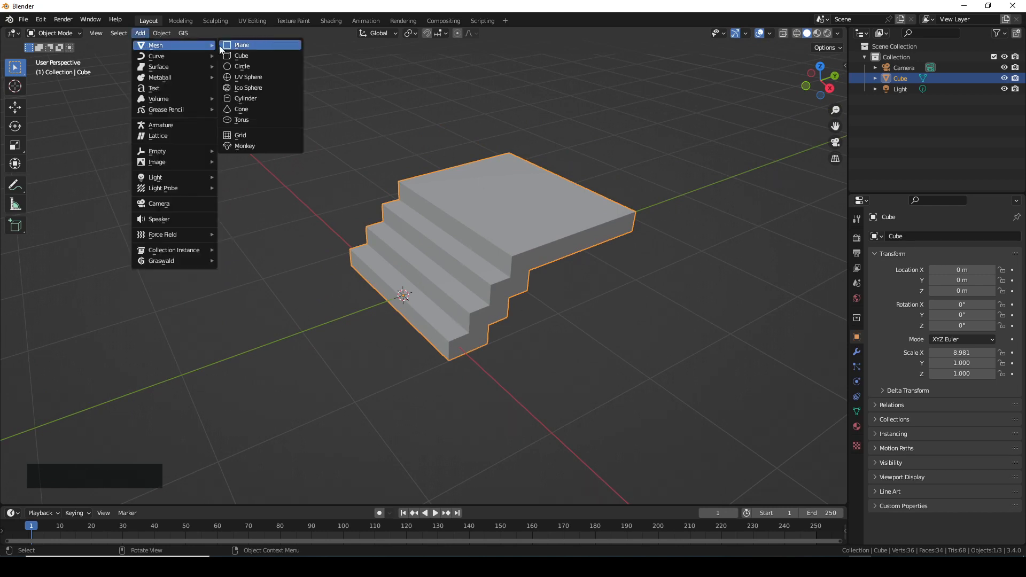
pyautogui.click(242, 56)
pyautogui.moveTo(403, 362); pyautogui.dragTo(415, 348, button='middle')
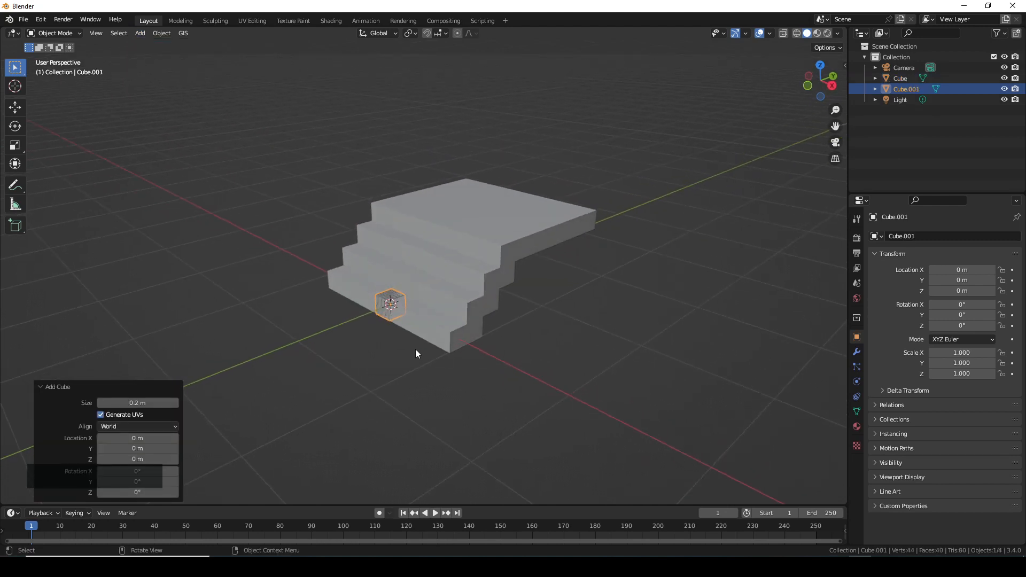
pyautogui.press('KP_1')
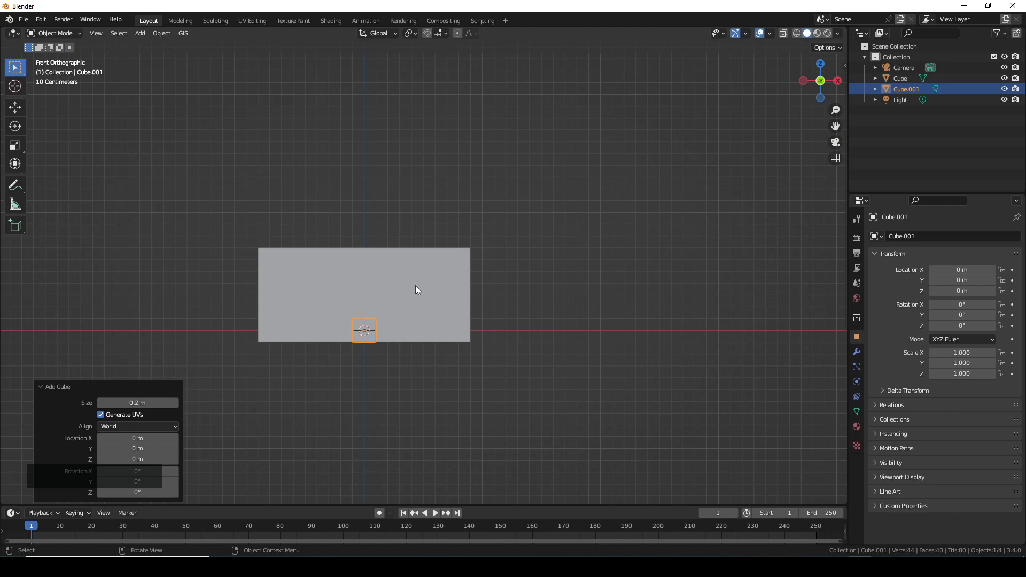
pyautogui.press('g')
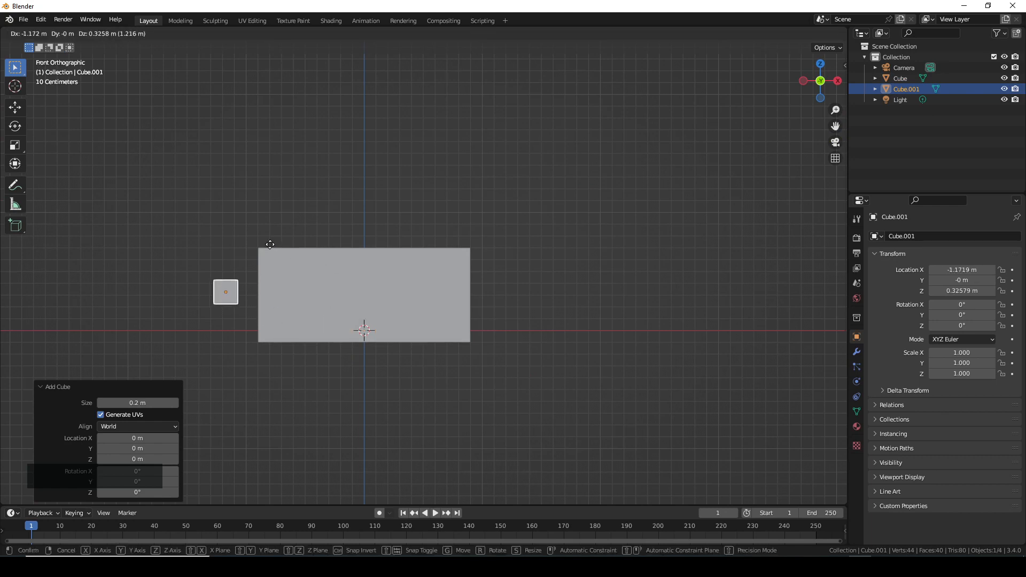
pyautogui.click(253, 244)
# Step: Scale the second cube uniformly to 3.912 and move it flush against the stairs' -X side at about X -1.27 m, Z 0.31 m
pyautogui.press('s')
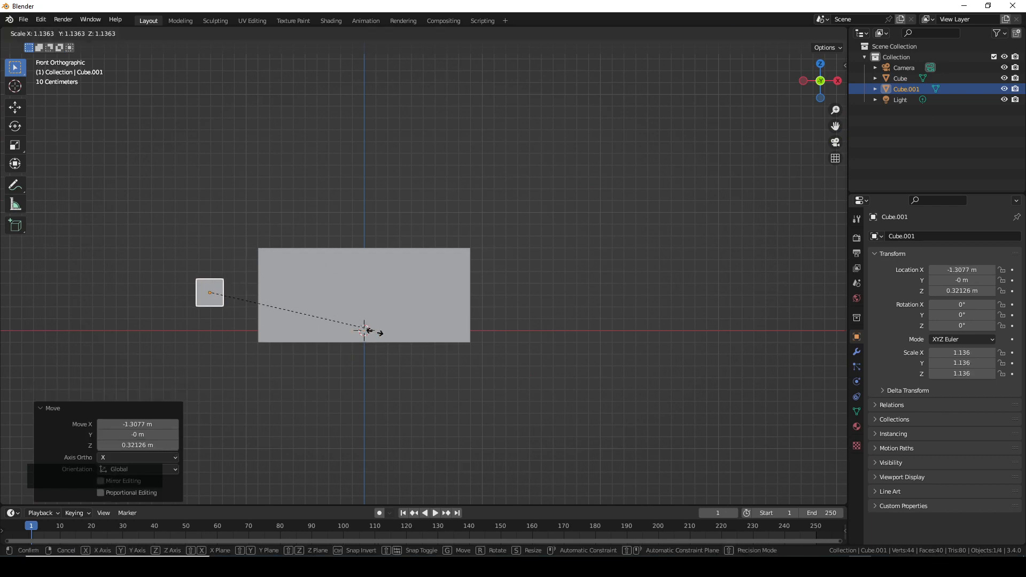
pyautogui.click(748, 499)
pyautogui.press('g')
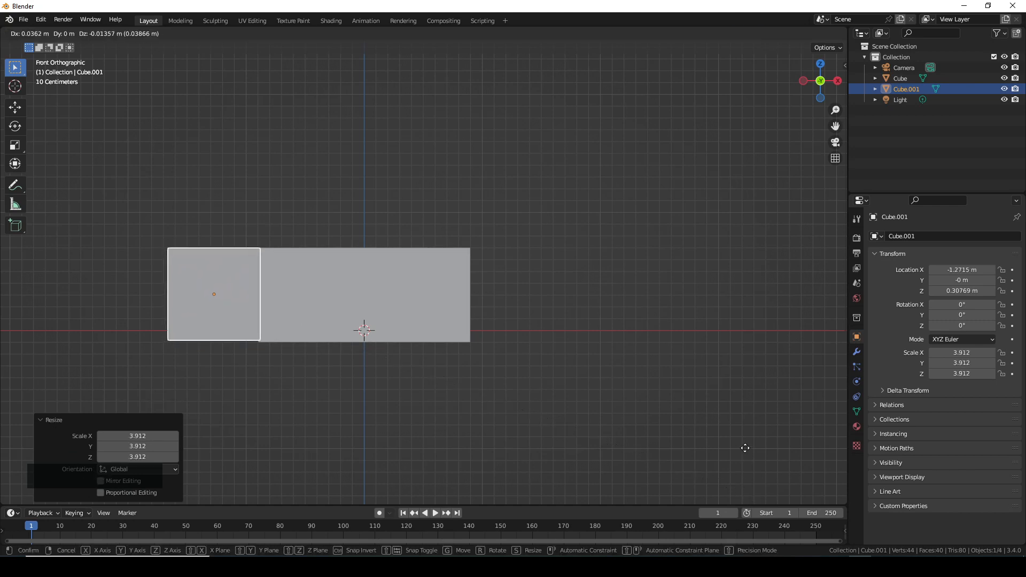
pyautogui.click(745, 448)
# Step: In Edit Mode, move the second cube's -Y face outward by about -0.69 m along Y
pyautogui.moveTo(646, 370); pyautogui.dragTo(415, 218, button='middle')
pyautogui.press('Tab')
pyautogui.hotkey('alt', 'a')
pyautogui.click(370, 241)
pyautogui.press('g')
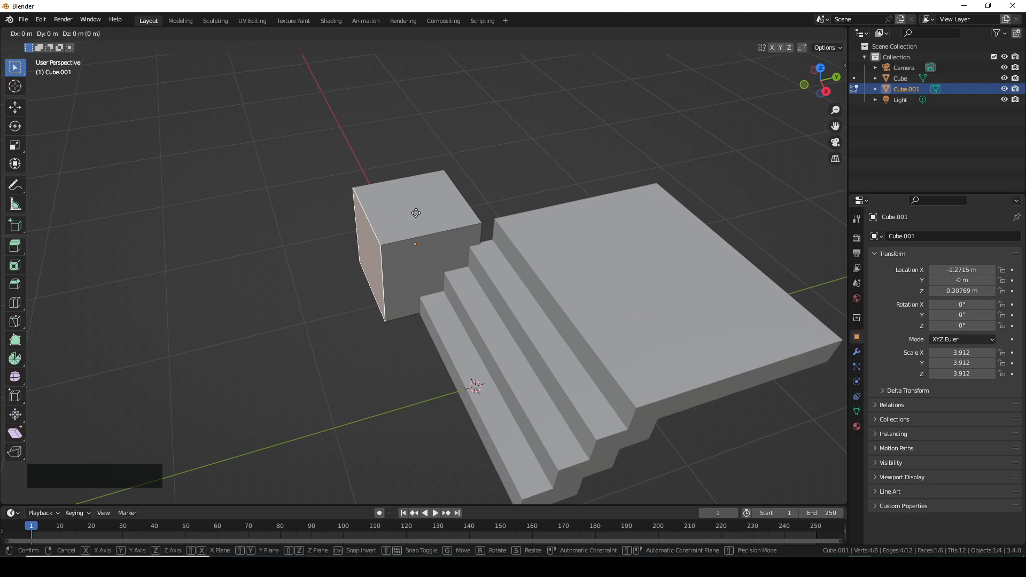
pyautogui.press('y')
pyautogui.click(326, 216)
pyautogui.moveTo(554, 204); pyautogui.dragTo(501, 191, button='middle')
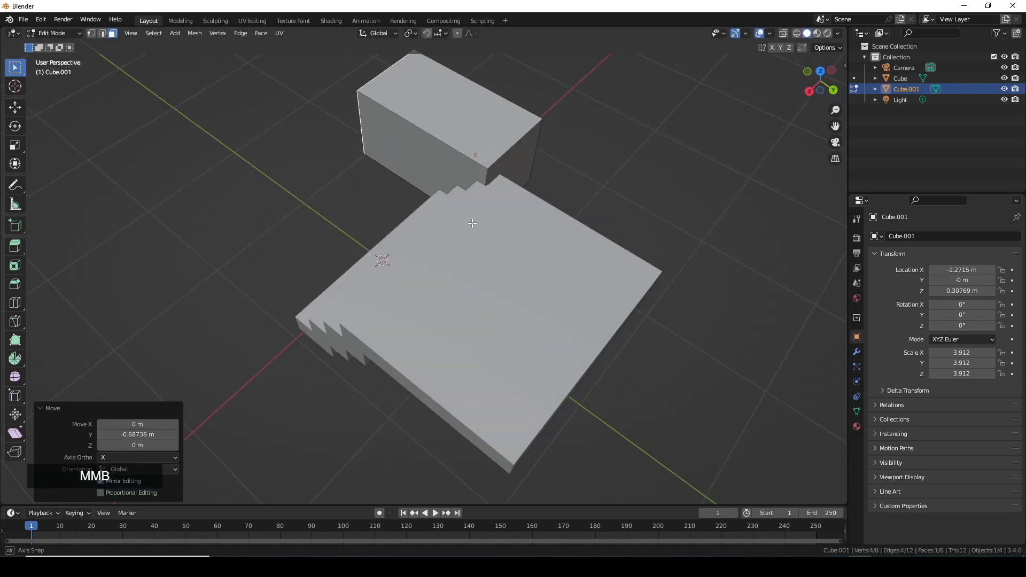
# Step: Move the second cube's +Y face about 1.53 m along Y to lengthen the block past the landing's back edge
pyautogui.click(523, 156)
pyautogui.press('y')
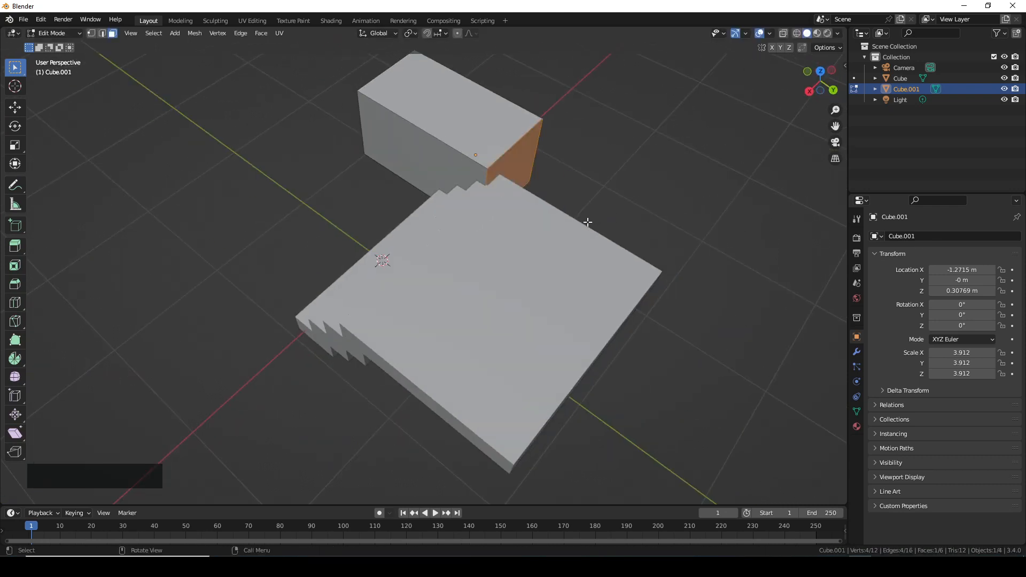
pyautogui.hotkey('ctrl', 'z')
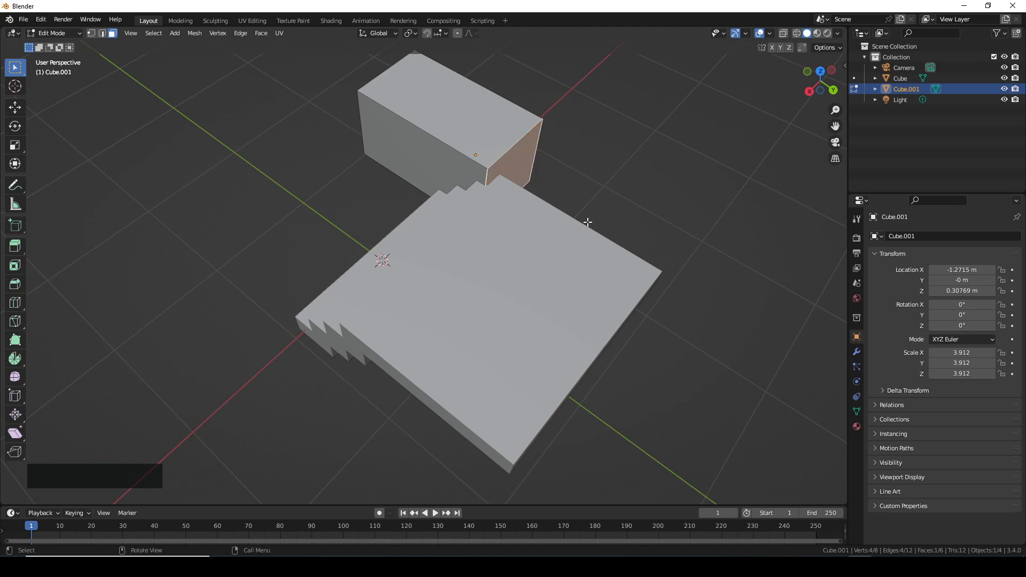
pyautogui.press('g')
pyautogui.press('y')
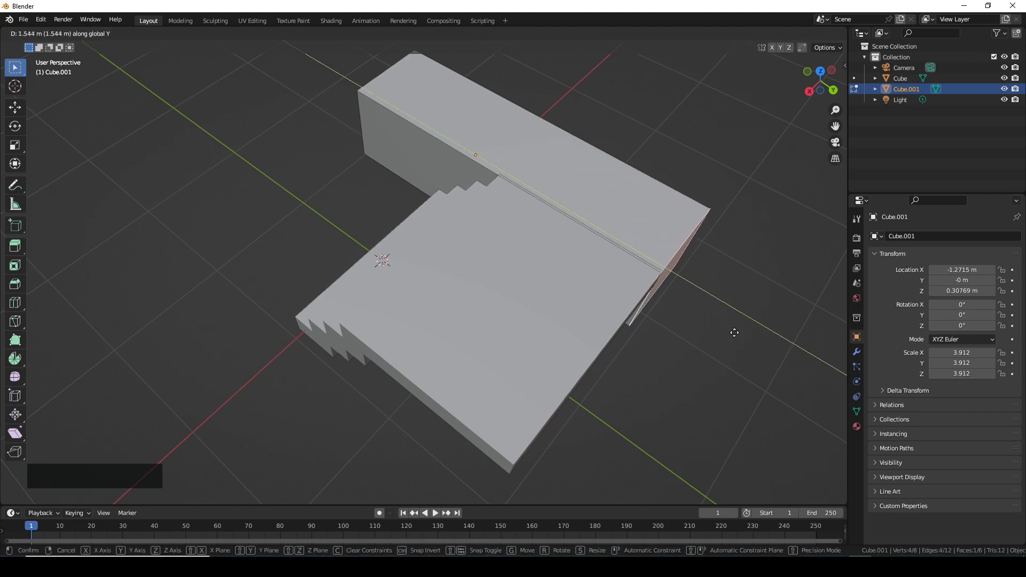
pyautogui.click(733, 334)
pyautogui.moveTo(749, 339); pyautogui.dragTo(602, 314, button='middle')
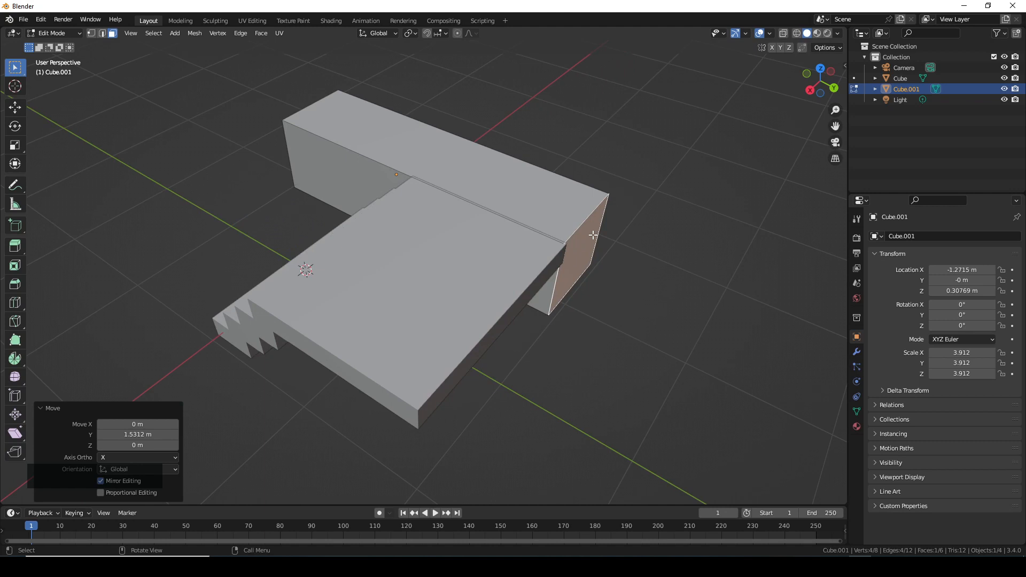
# Step: Extrude the block's +Y end about 0.07 m, and extrude that strip's narrow +X face about 1.77 m behind the landing
pyautogui.press('e')
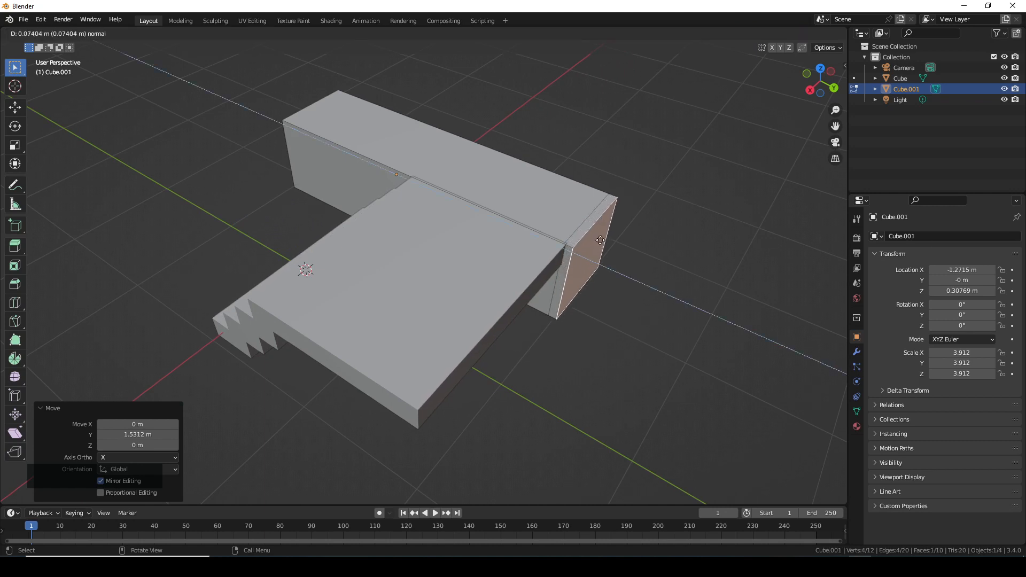
pyautogui.click(601, 240)
pyautogui.click(570, 293)
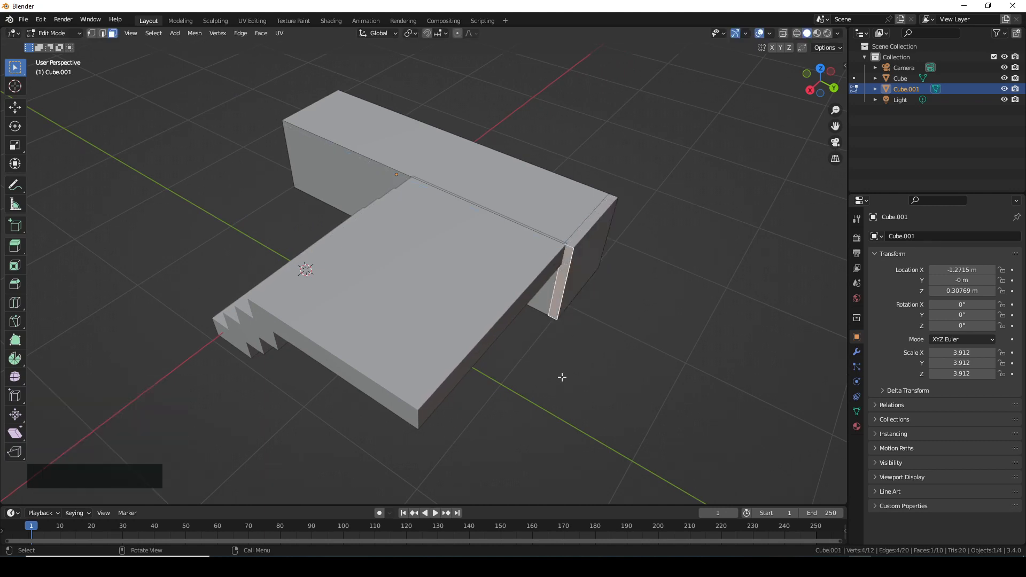
pyautogui.press('e')
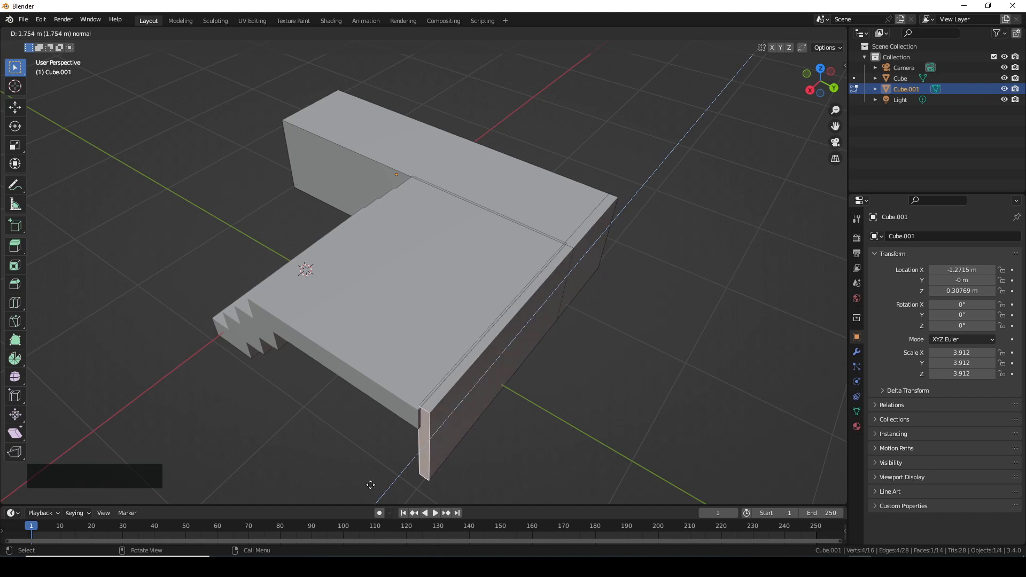
pyautogui.click(368, 484)
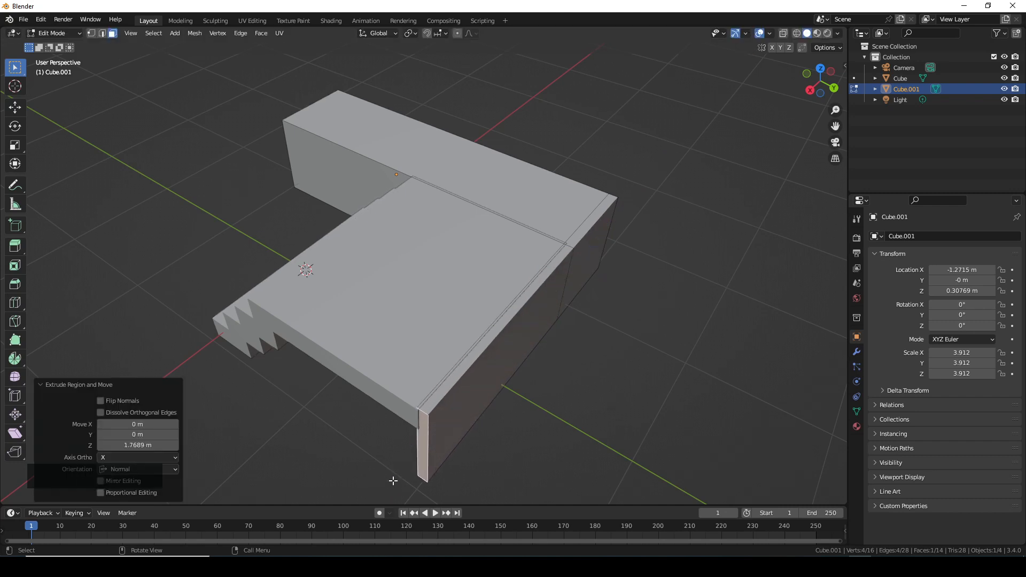
# Step: Extrude the back wall's +X end about 0.08 m and the new corner's -Y face about 2.07 m alongside the stairs
pyautogui.press('e')
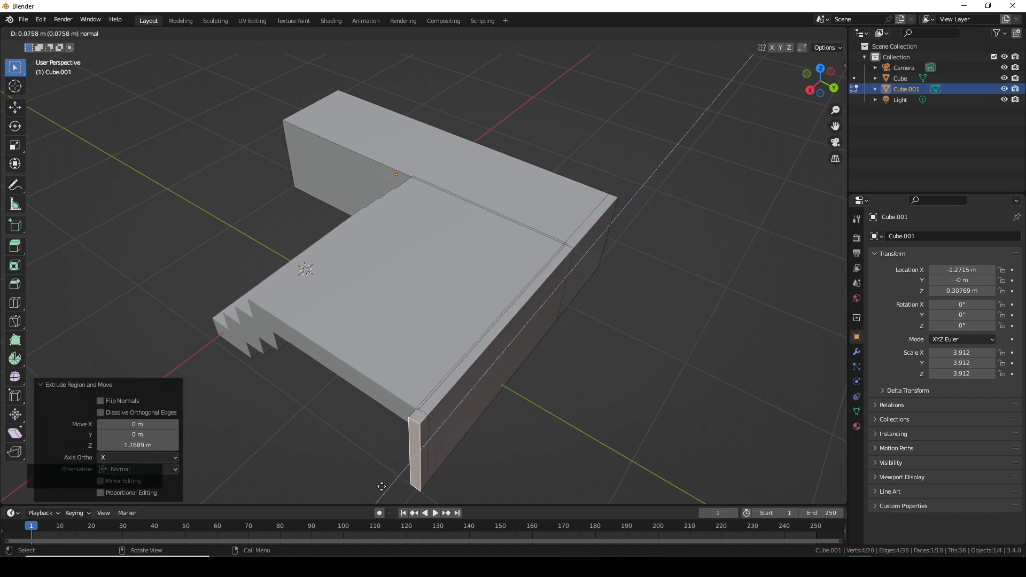
pyautogui.click(381, 487)
pyautogui.moveTo(427, 449); pyautogui.dragTo(554, 338, button='middle')
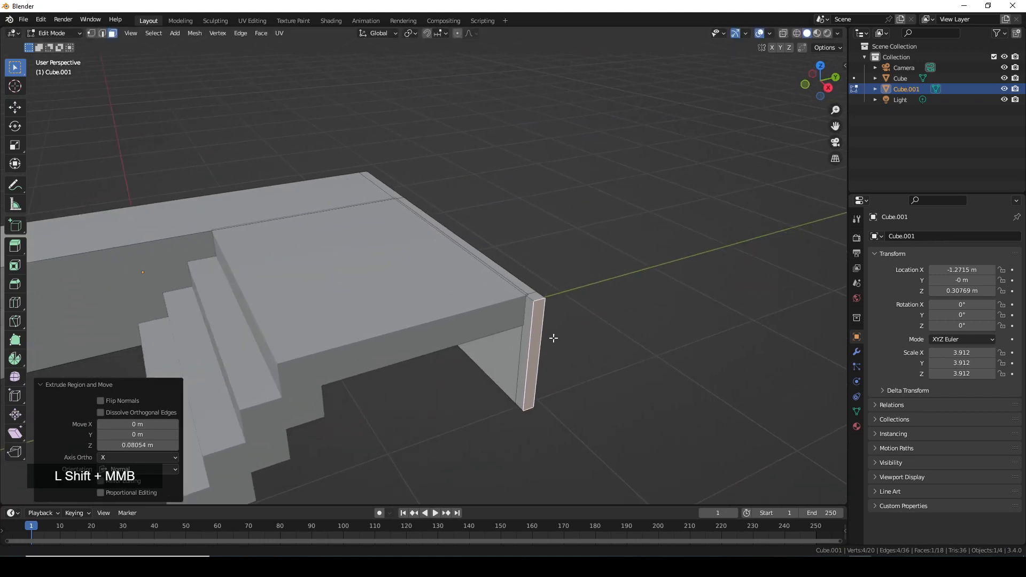
pyautogui.keyDown('shift'); pyautogui.moveTo(551, 377); pyautogui.dragTo(619, 325, button='middle'); pyautogui.keyUp('shift')
pyautogui.press('e')
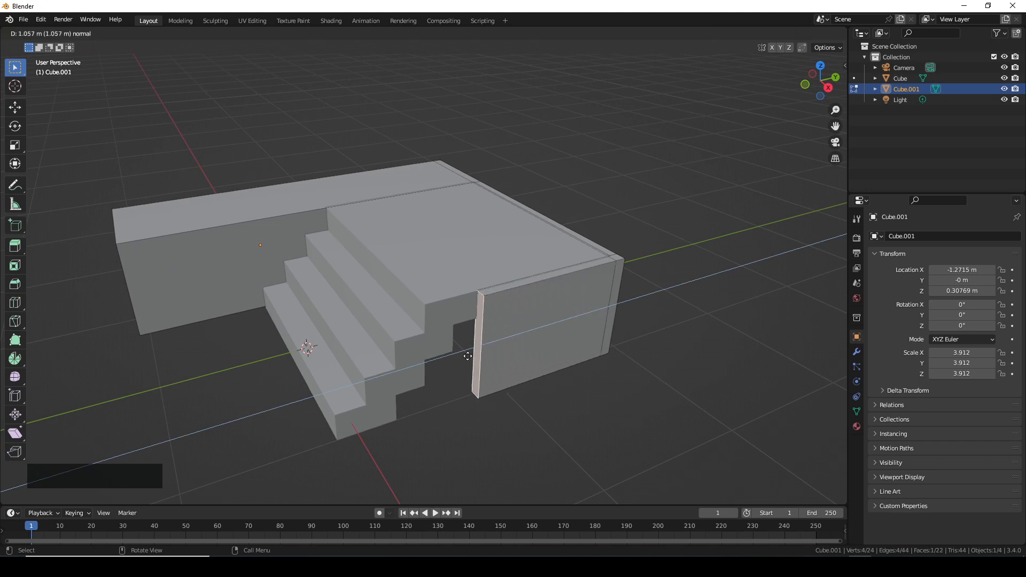
pyautogui.click(323, 381)
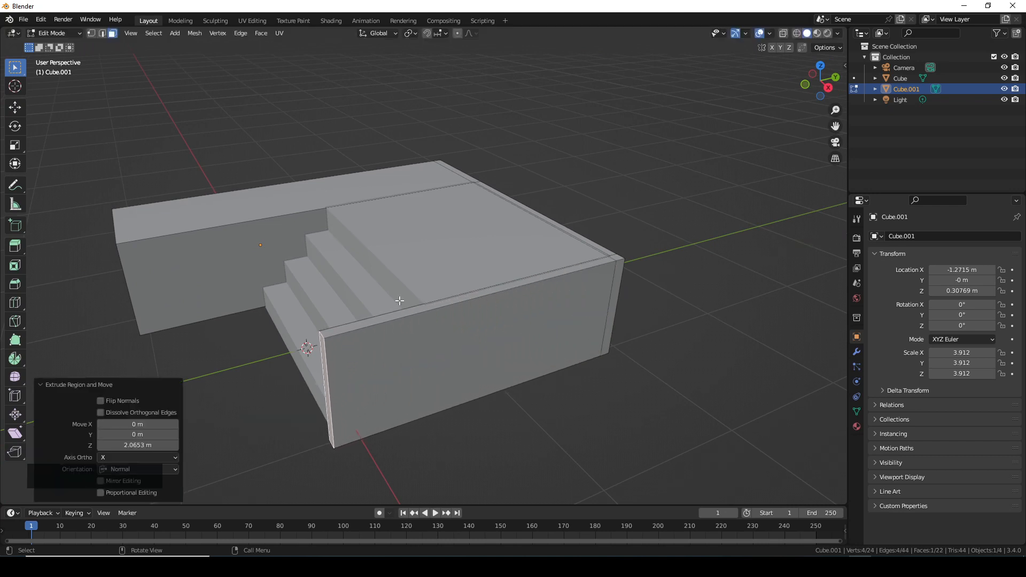
pyautogui.moveTo(399, 302); pyautogui.dragTo(496, 321, button='middle')
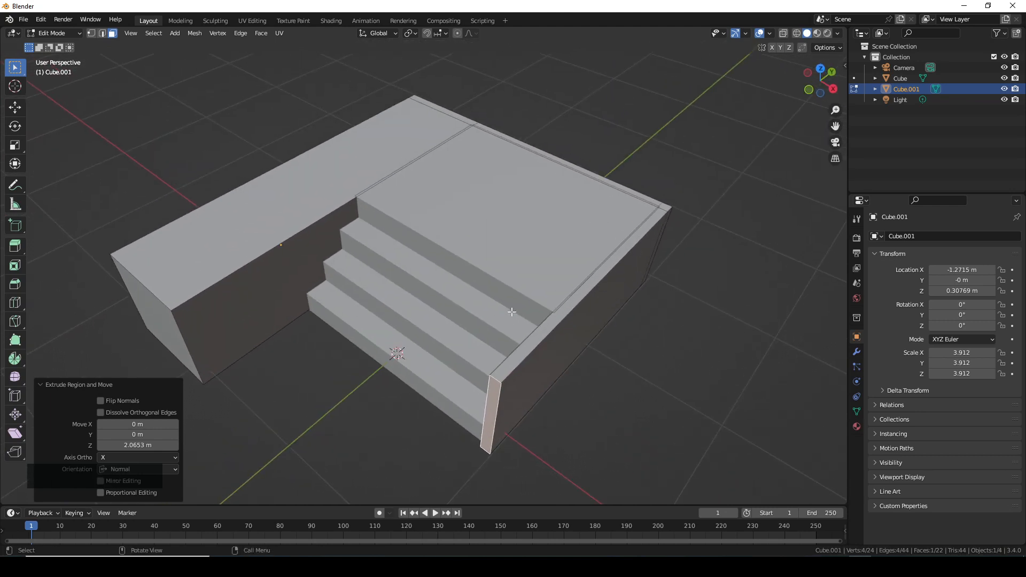
pyautogui.click(648, 225)
pyautogui.press('shift')
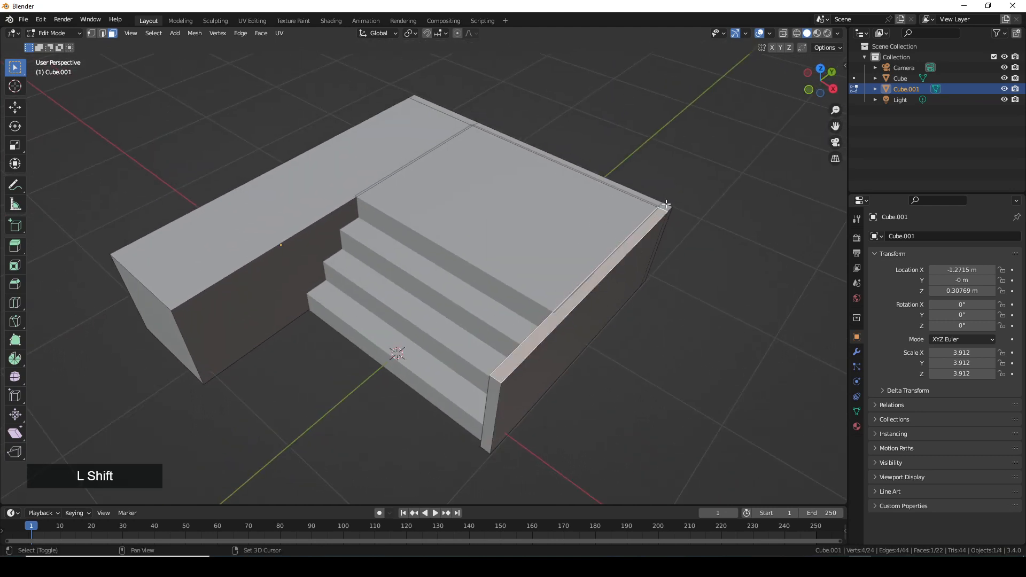
pyautogui.click(484, 129)
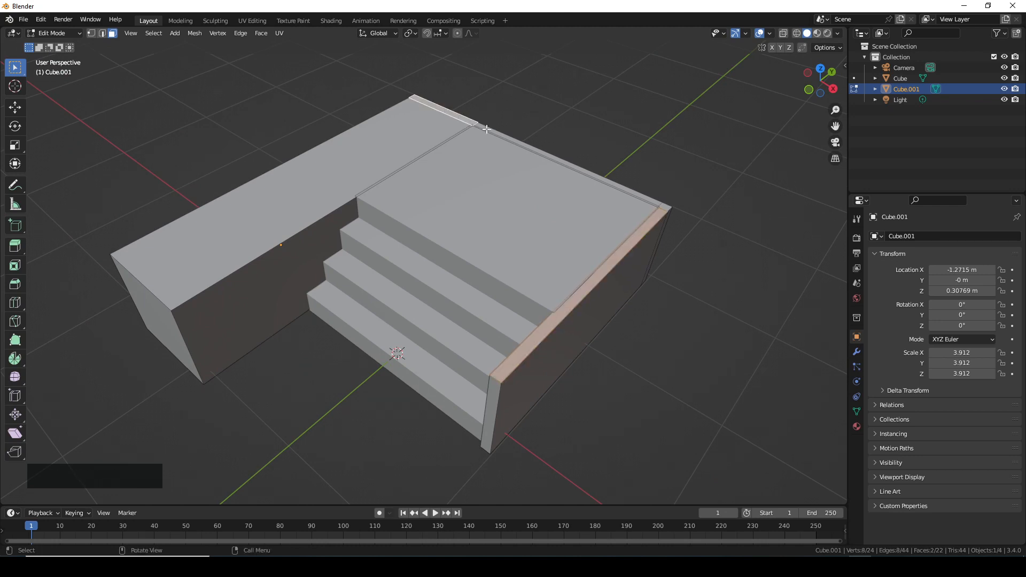
pyautogui.click(345, 145)
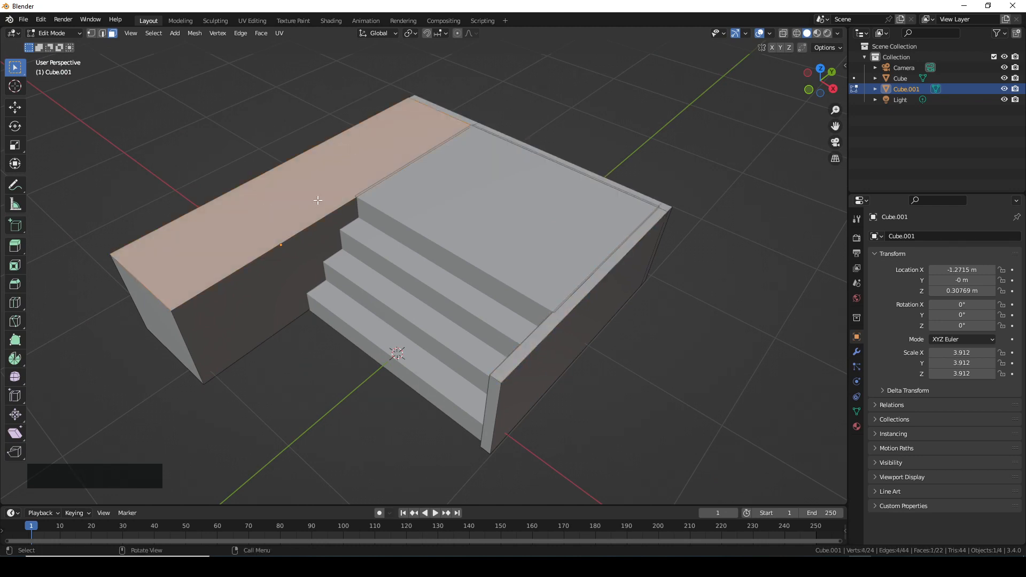
pyautogui.click(449, 101)
# Step: Add one lengthwise loop cut to the long block and slide it toward the outer -X edge with a factor of 0.788
pyautogui.keyDown('shift'); pyautogui.moveTo(320, 191); pyautogui.dragTo(552, 179, button='middle'); pyautogui.keyUp('shift')
pyautogui.hotkey('ctrl', 'r')
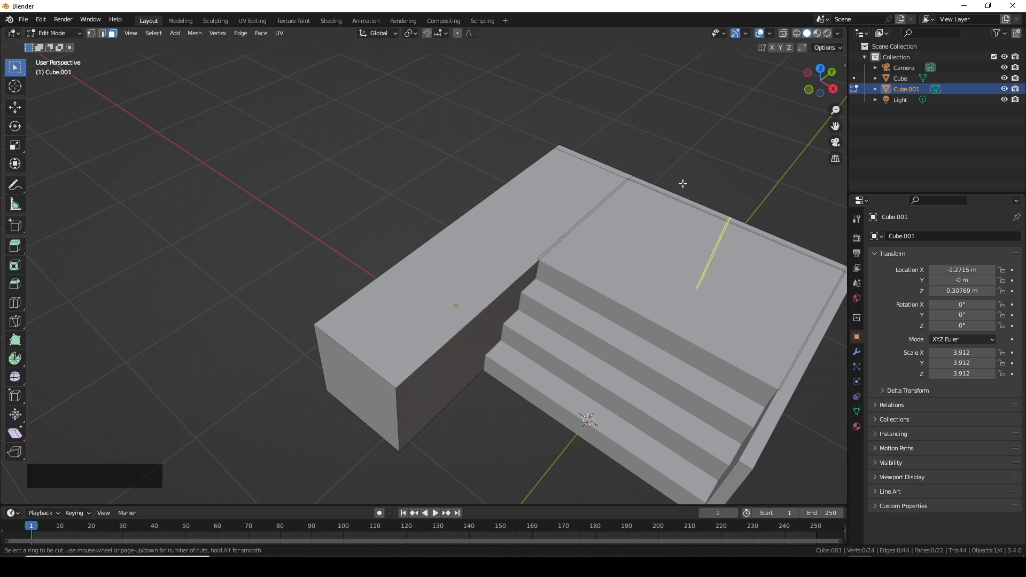
pyautogui.click(574, 170)
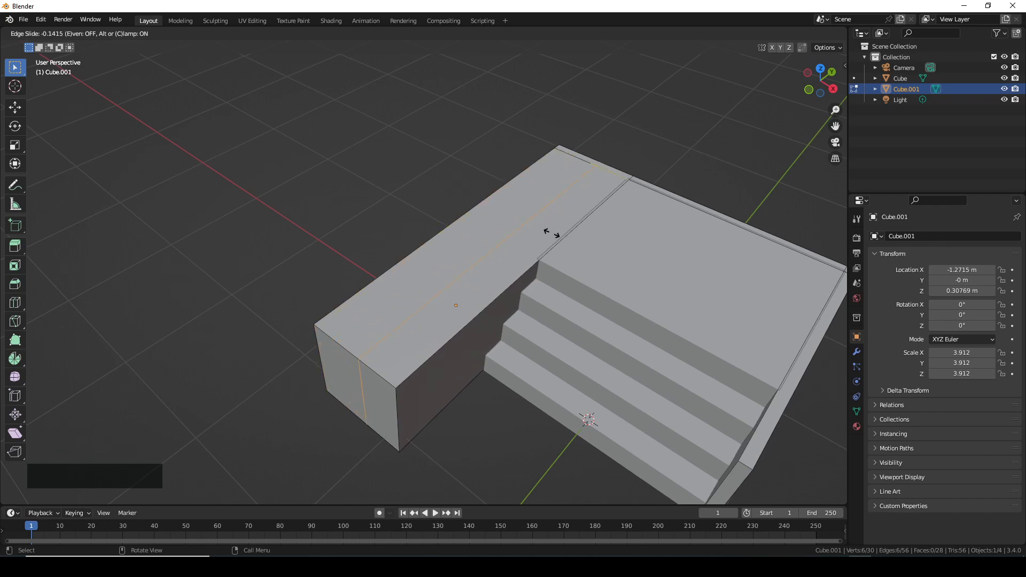
pyautogui.click(521, 212)
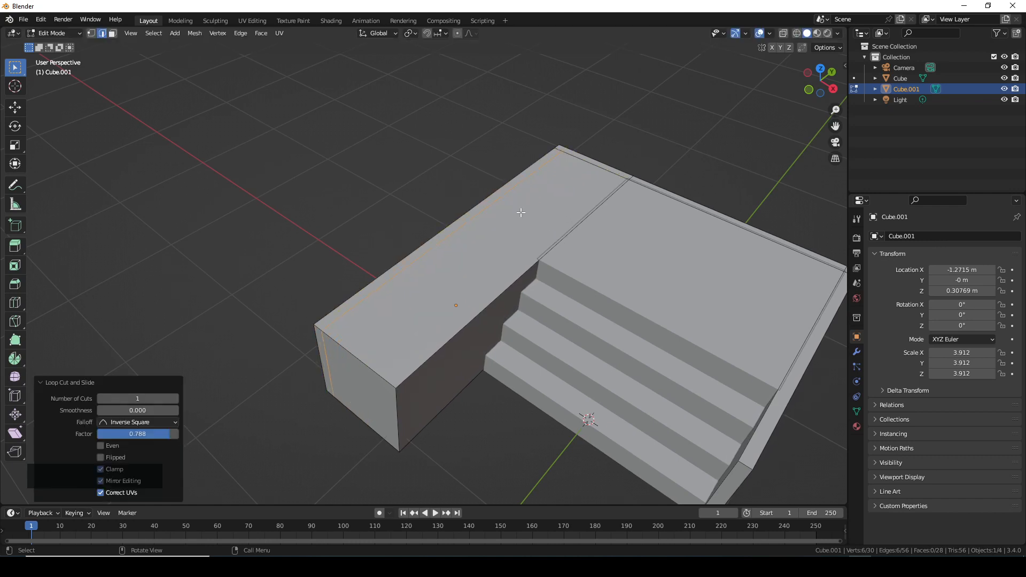
# Step: Extrude the narrow top faces along the outer -X, back and +X edges upward together by about 0.39 m to form raised walls
pyautogui.moveTo(405, 260)
pyautogui.mouseDown(button='middle')
pyautogui.moveTo(405, 297)
pyautogui.moveTo(394, 260)
pyautogui.mouseUp(button='middle')
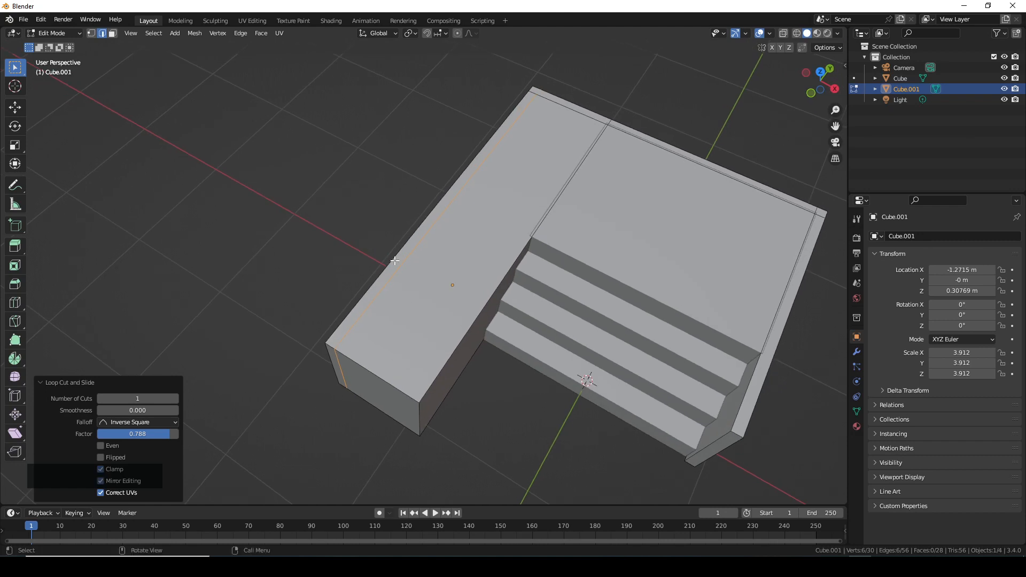
pyautogui.click(113, 33)
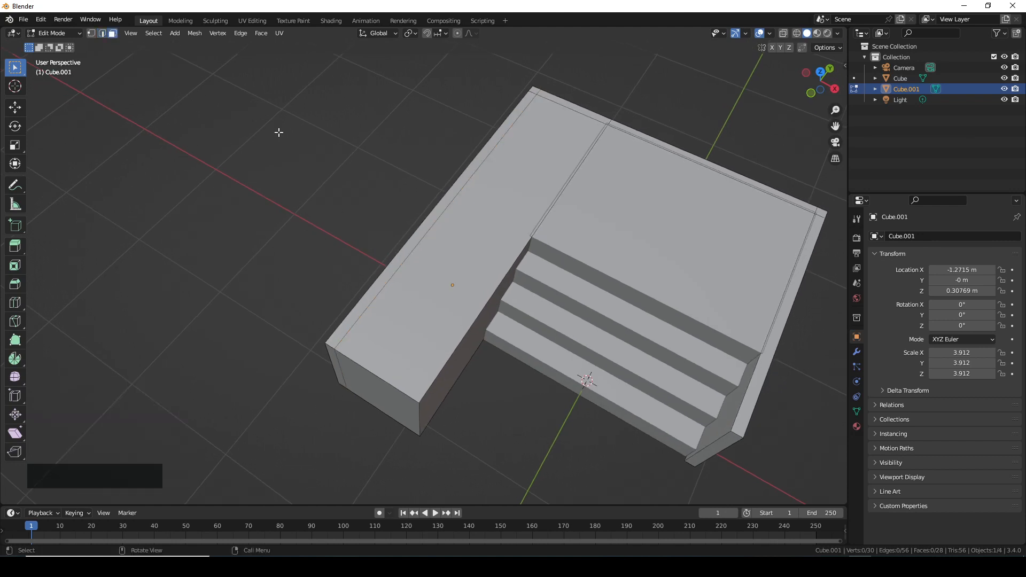
pyautogui.click(411, 237)
pyautogui.keyDown('shift'); pyautogui.click(534, 91); pyautogui.keyUp('shift')
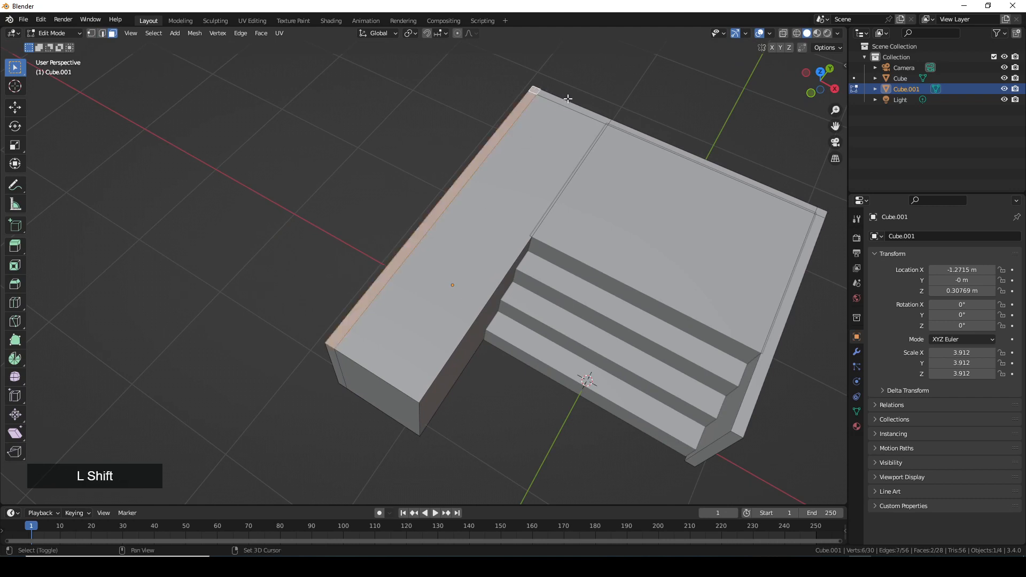
pyautogui.keyDown('shift'); pyautogui.click(571, 102); pyautogui.keyUp('shift')
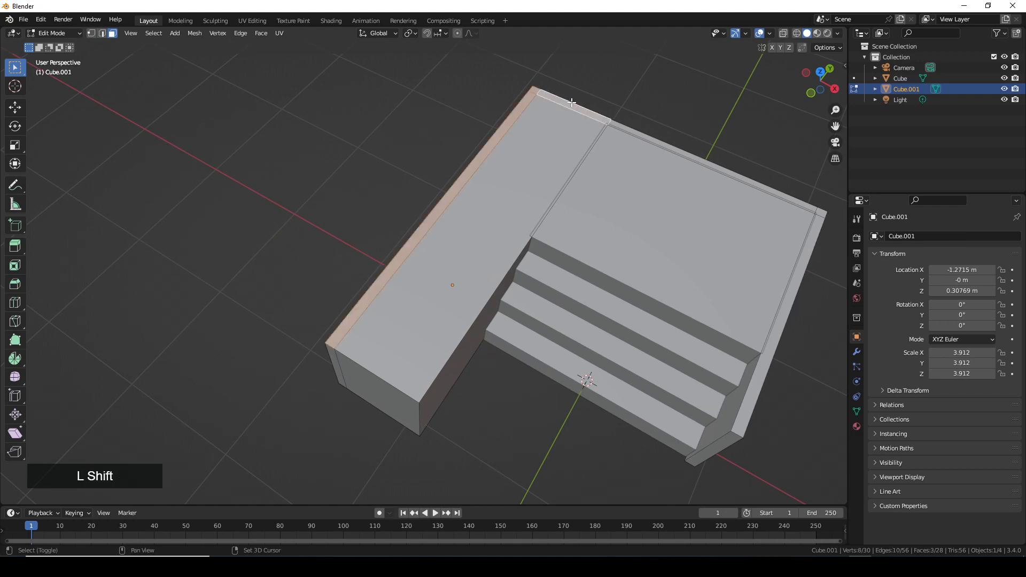
pyautogui.keyDown('shift'); pyautogui.click(668, 145); pyautogui.keyUp('shift')
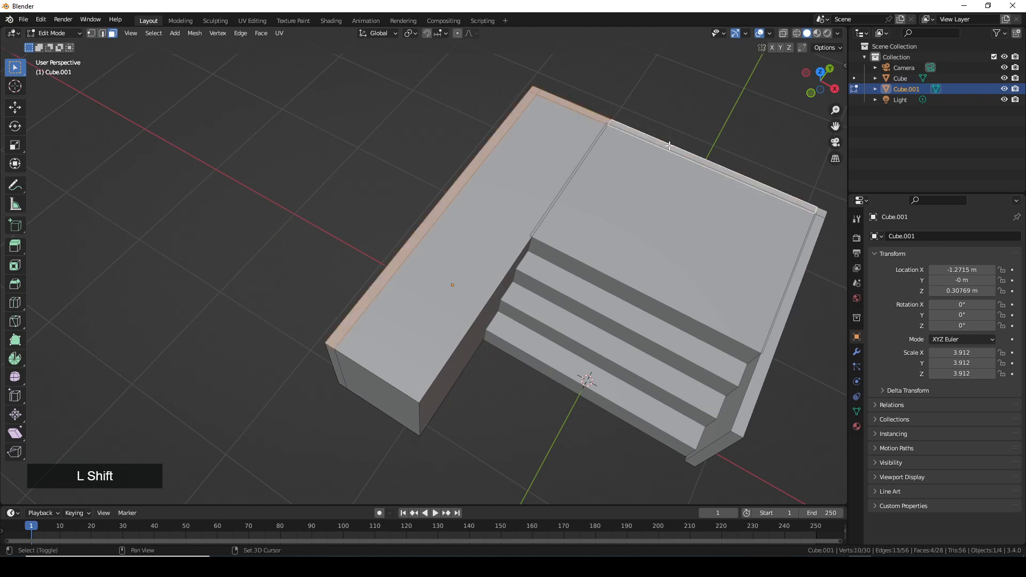
pyautogui.keyDown('shift'); pyautogui.click(821, 213); pyautogui.keyUp('shift')
pyautogui.keyDown('shift'); pyautogui.click(797, 268); pyautogui.keyUp('shift')
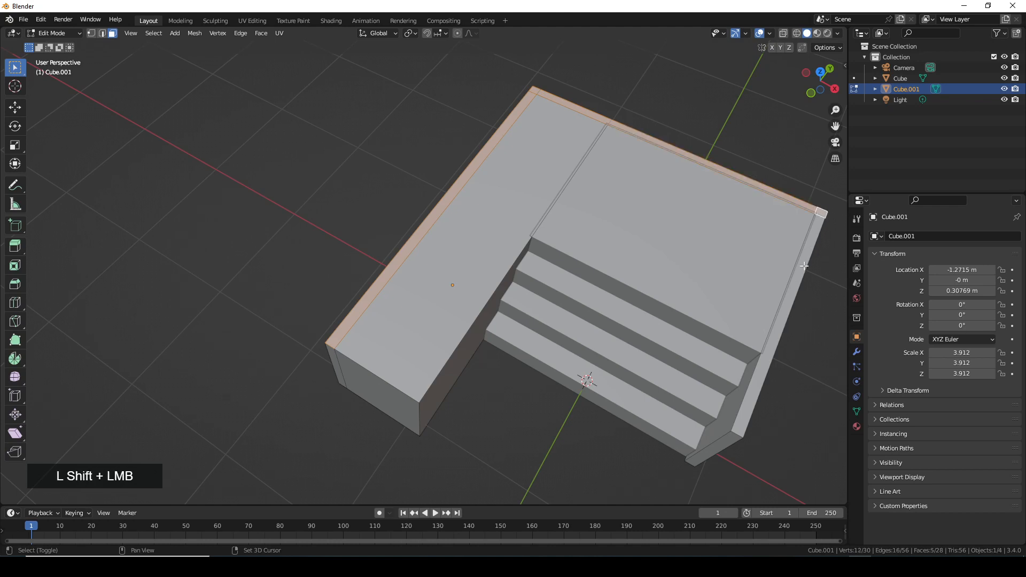
pyautogui.keyDown('shift'); pyautogui.moveTo(664, 438); pyautogui.dragTo(518, 362, button='middle'); pyautogui.keyUp('shift')
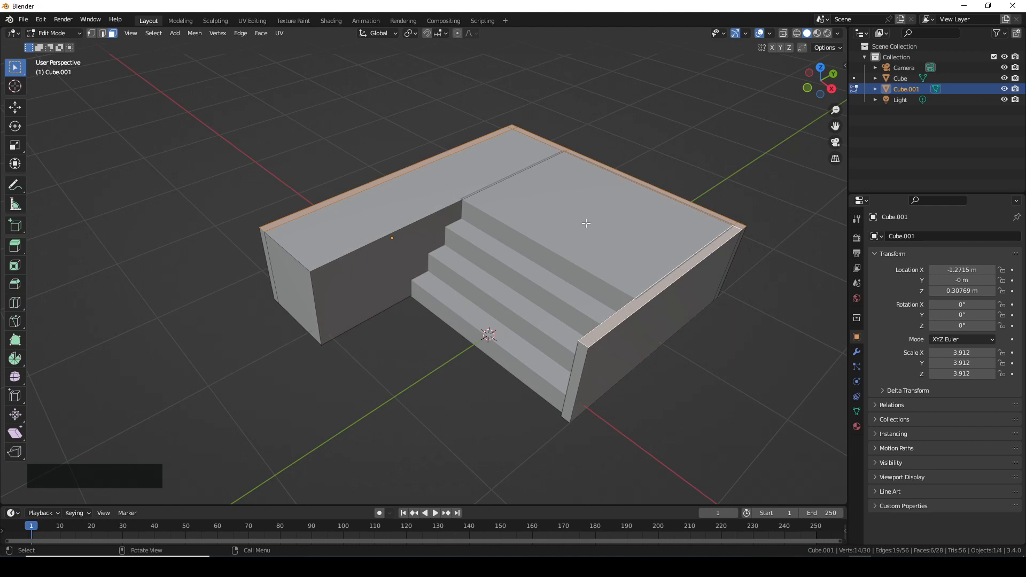
pyautogui.press('e')
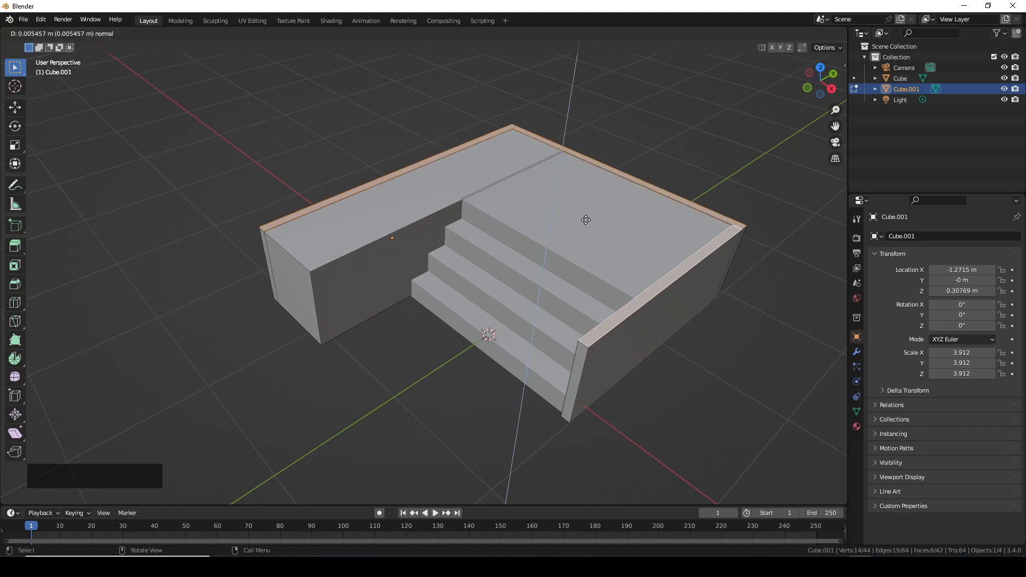
pyautogui.click(582, 183)
pyautogui.moveTo(509, 204); pyautogui.dragTo(591, 200, button='middle')
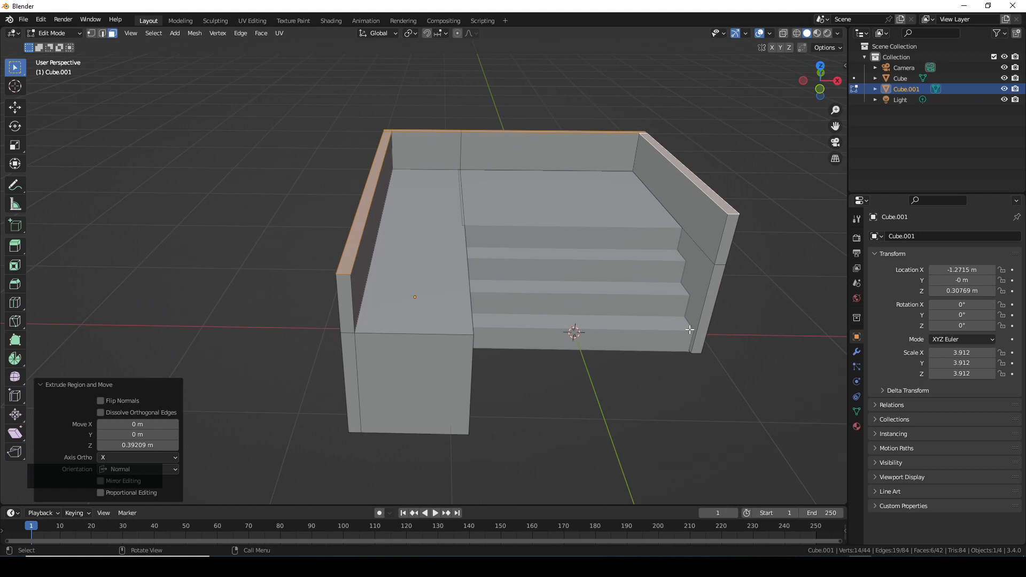
pyautogui.moveTo(698, 266); pyautogui.dragTo(733, 239, button='middle')
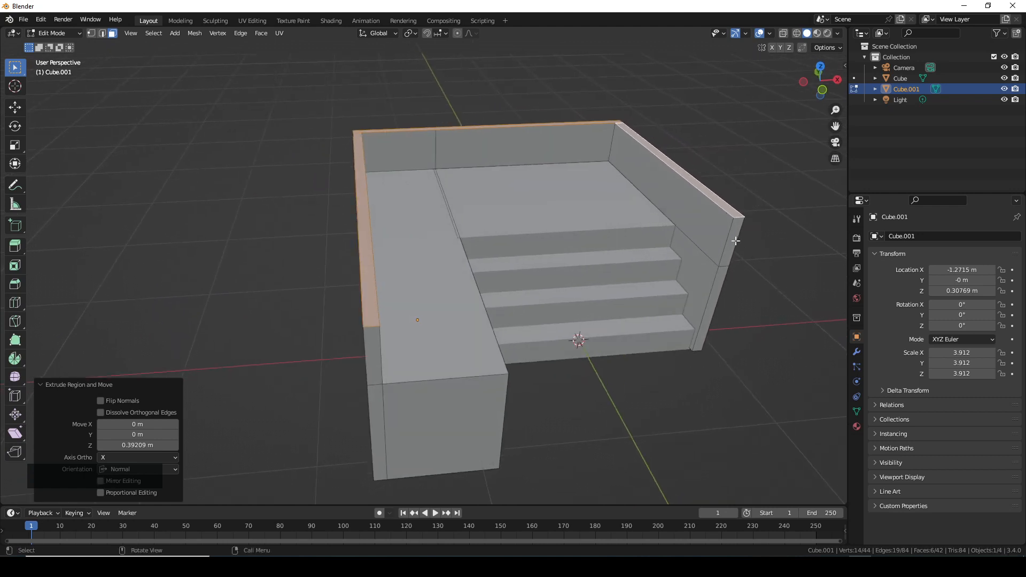
pyautogui.click(732, 239)
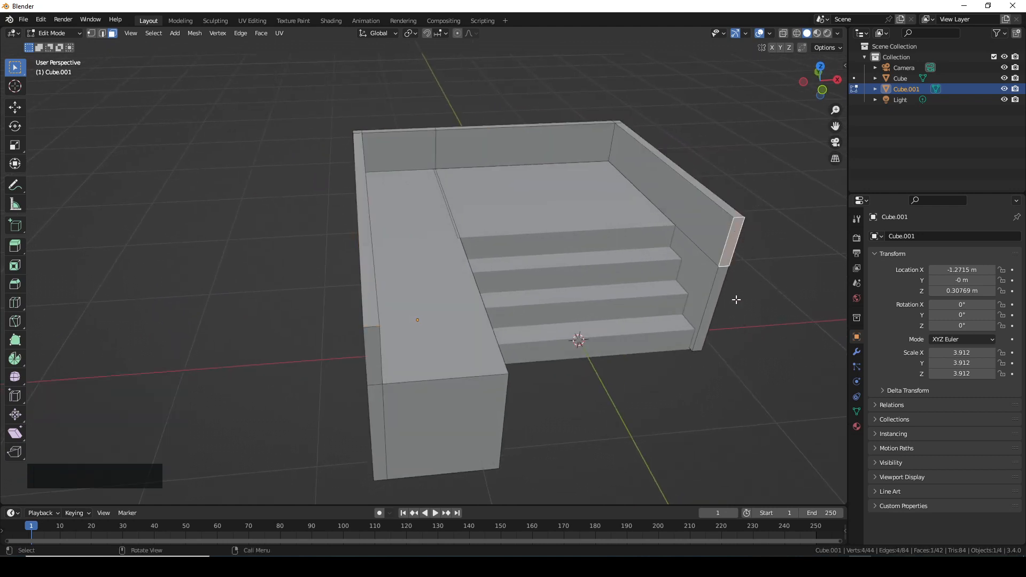
pyautogui.press('g')
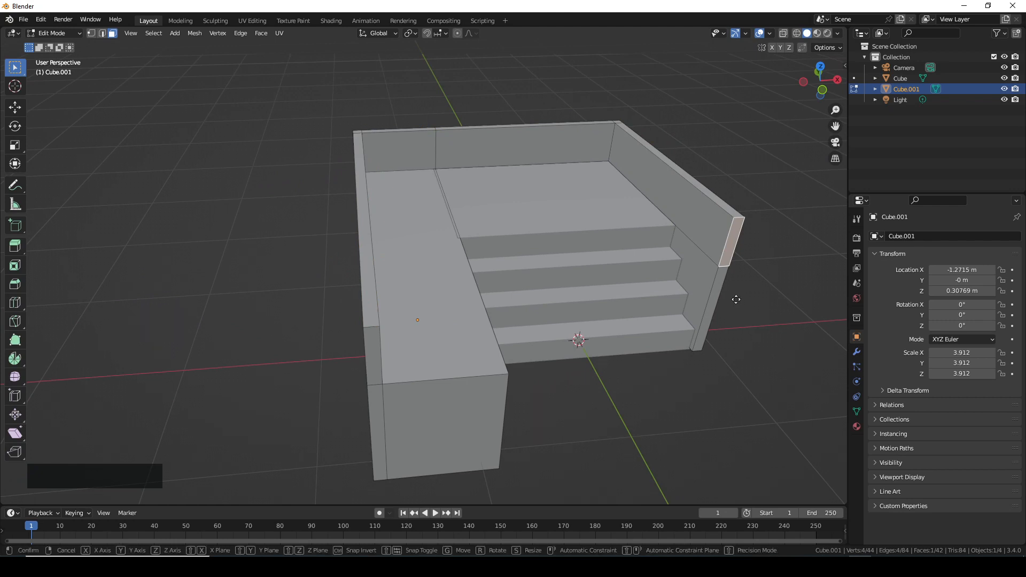
pyautogui.press('z')
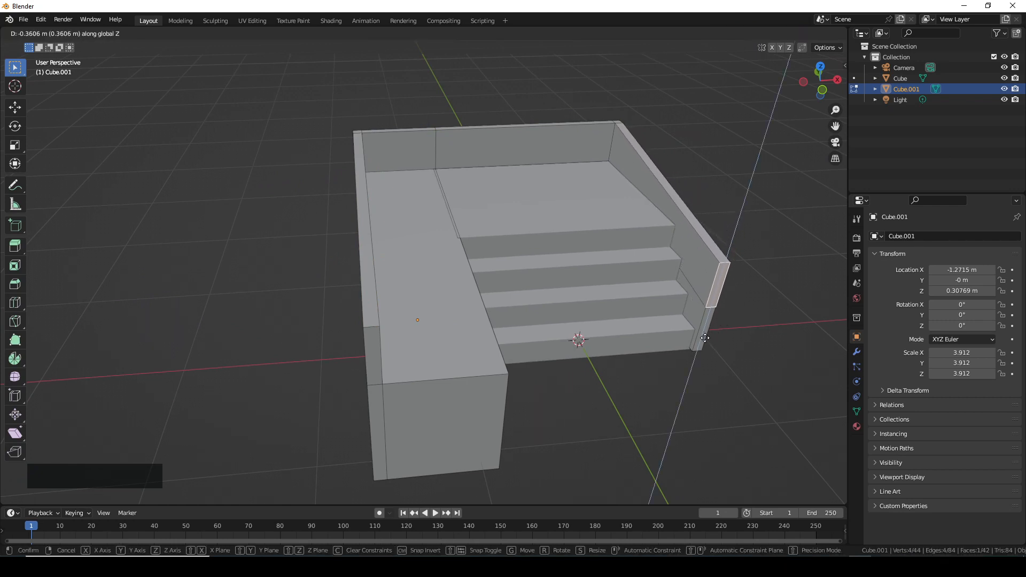
pyautogui.press('Escape')
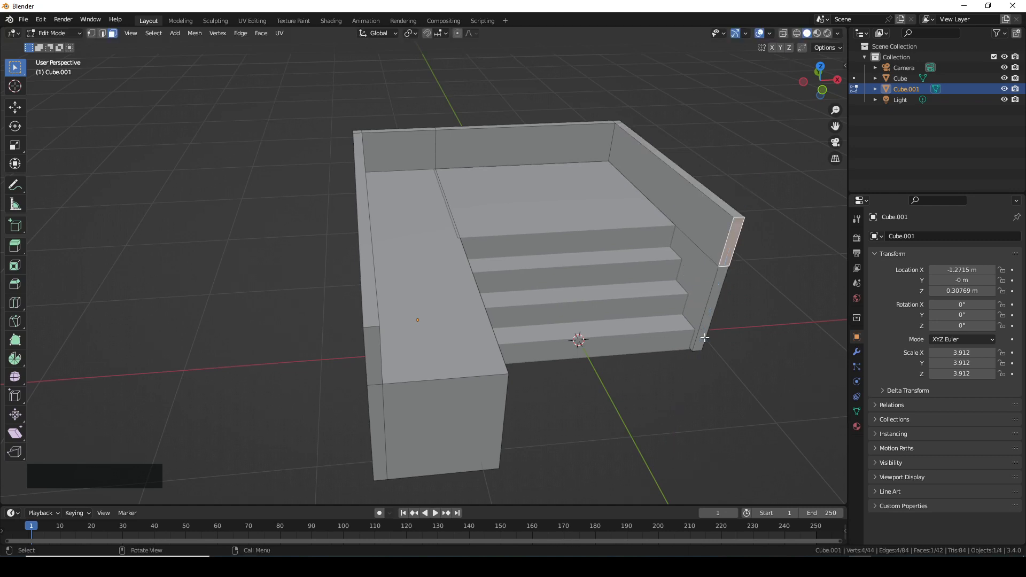
# Step: Add one vertical loop cut across the raised +X wall beside the stairs and slide it with a factor of -0.360
pyautogui.hotkey('ctrl', 'r')
pyautogui.click(682, 192)
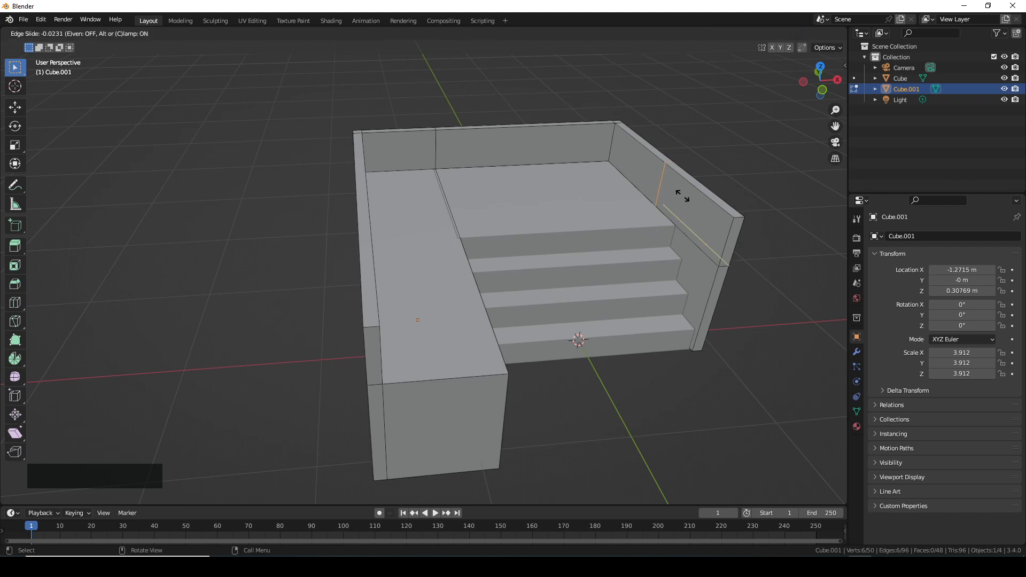
pyautogui.click(692, 223)
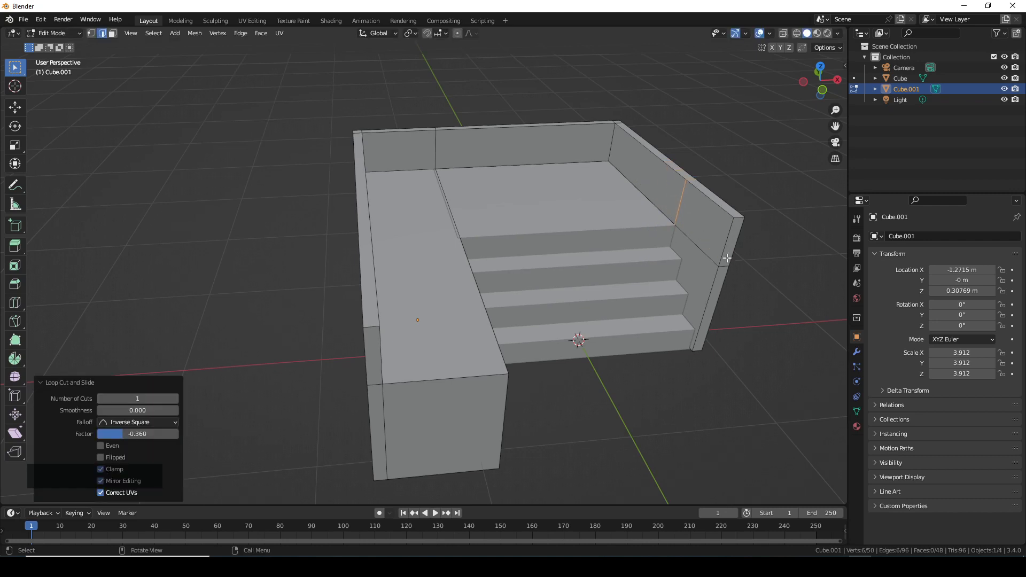
# Step: Lower the upper front end face of the +X wall about 0.58 m along Z so the wall slopes down beside the stairs
pyautogui.moveTo(694, 225); pyautogui.dragTo(697, 245, button='middle')
pyautogui.click(113, 33)
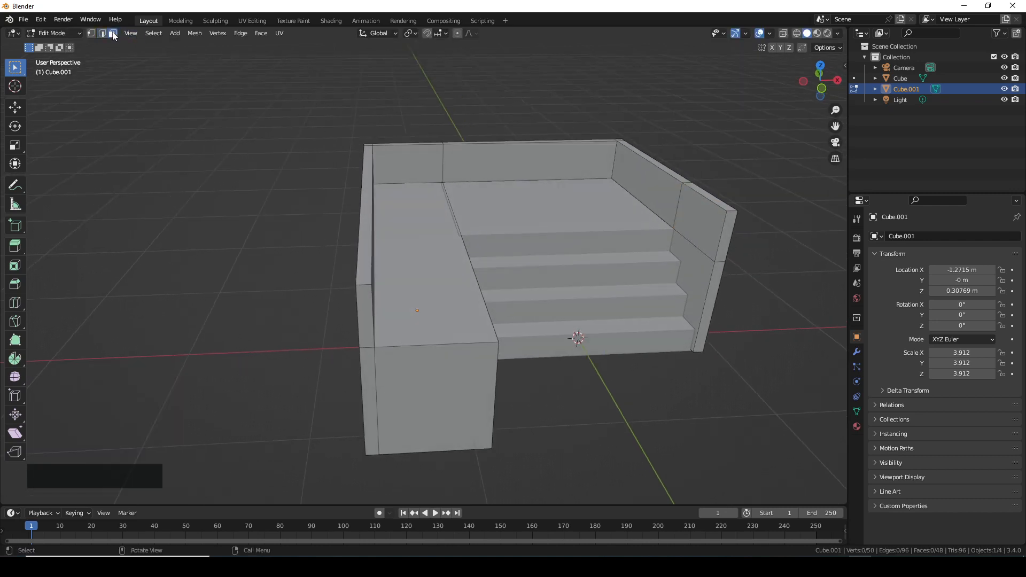
pyautogui.click(727, 236)
pyautogui.press('g')
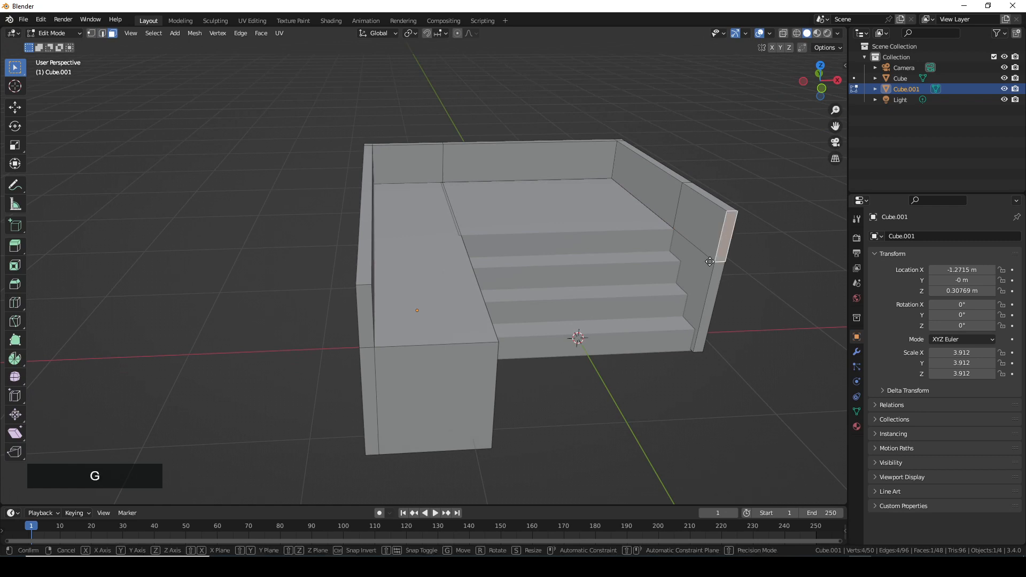
pyautogui.press('z')
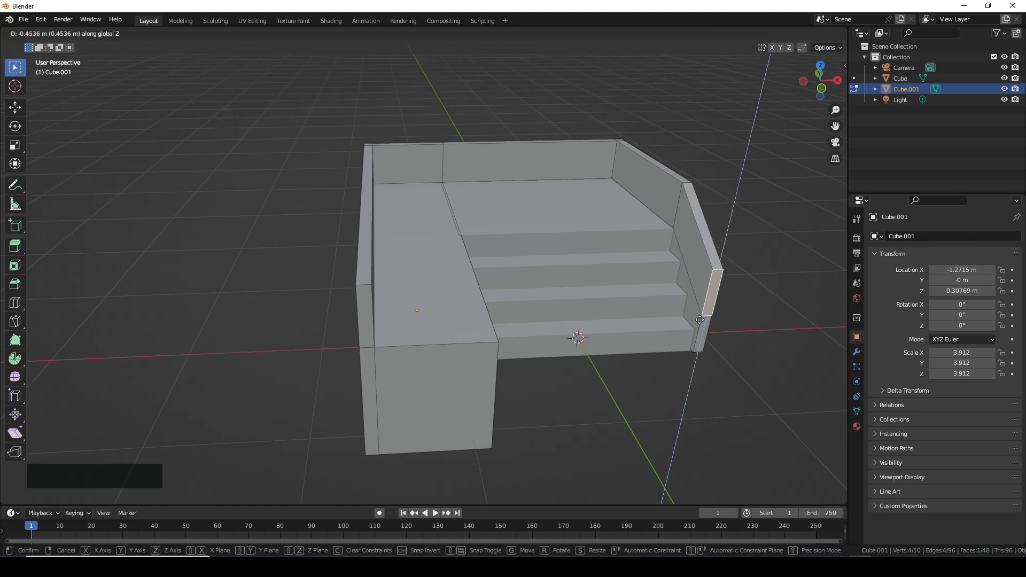
pyautogui.click(700, 335)
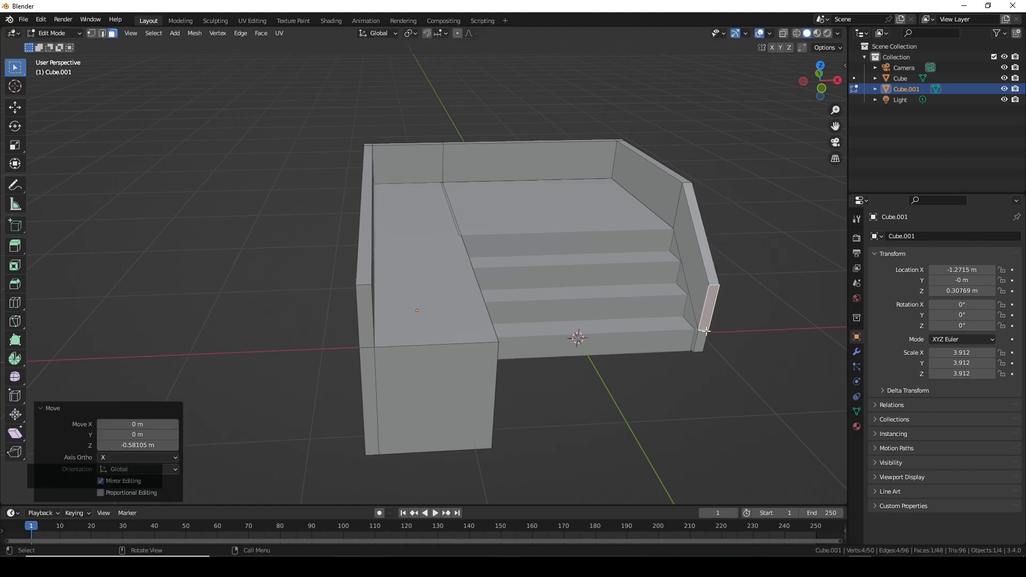
# Step: Leave mesh editing and join the staircase and the surrounding walled block into a single object
pyautogui.middleClick(673, 301)
pyautogui.moveTo(673, 300); pyautogui.dragTo(616, 307, button='middle')
pyautogui.press('Tab')
pyautogui.moveTo(710, 248); pyautogui.dragTo(614, 328, button='middle')
pyautogui.scroll(-3, 613, 329)
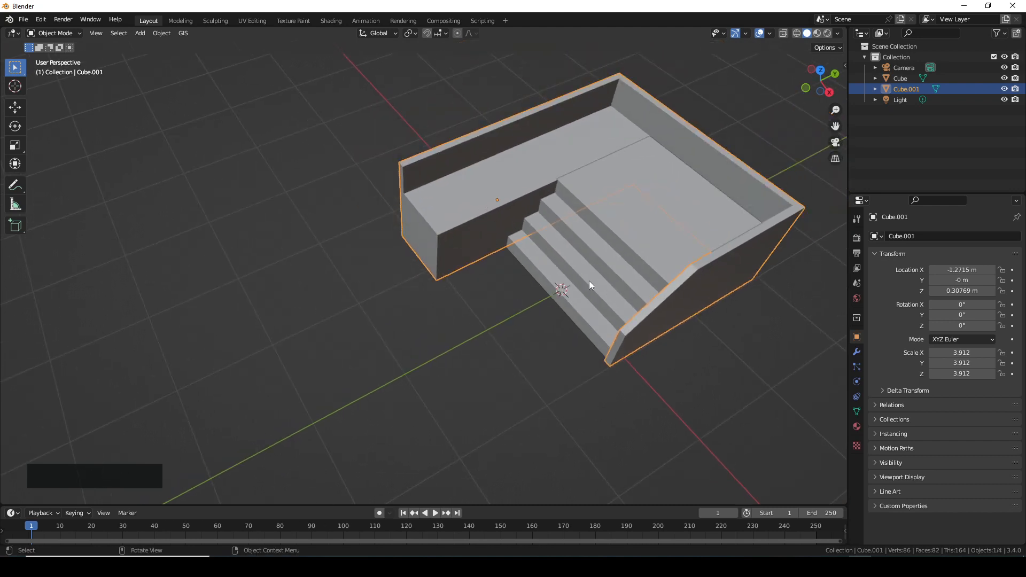
pyautogui.click(613, 270)
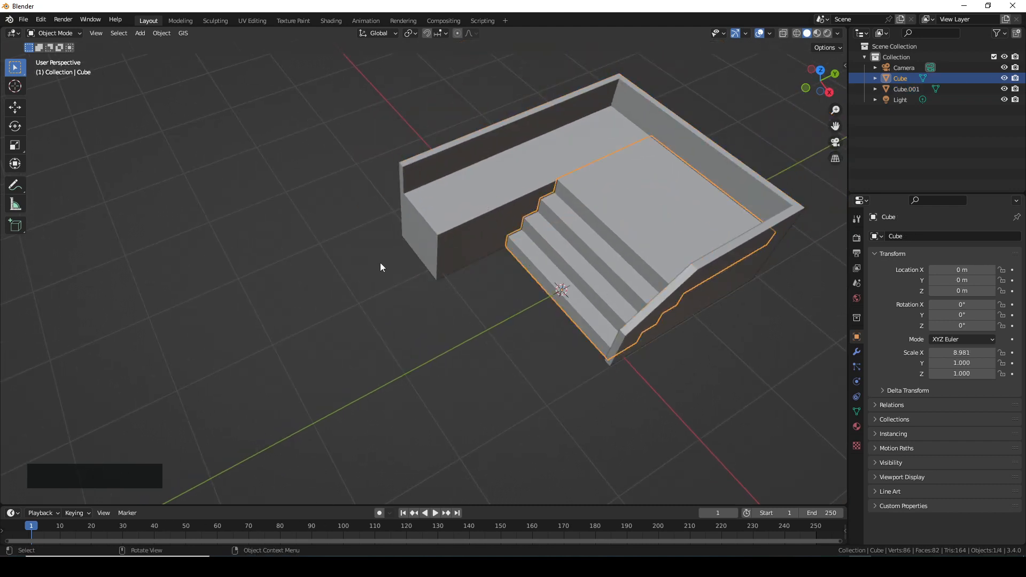
pyautogui.keyDown('shift'); pyautogui.click(479, 195); pyautogui.keyUp('shift')
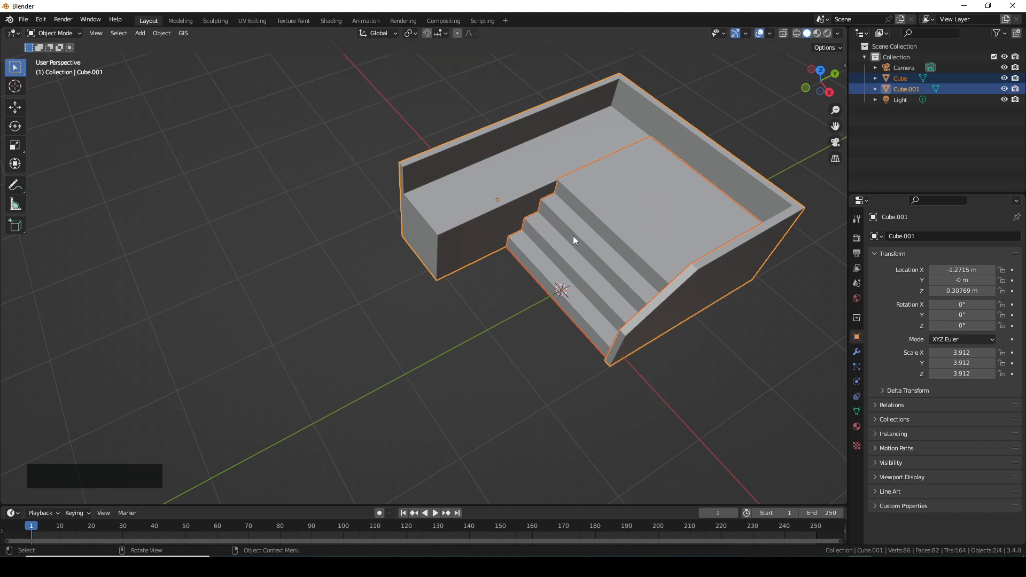
pyautogui.hotkey('ctrl', 'j')
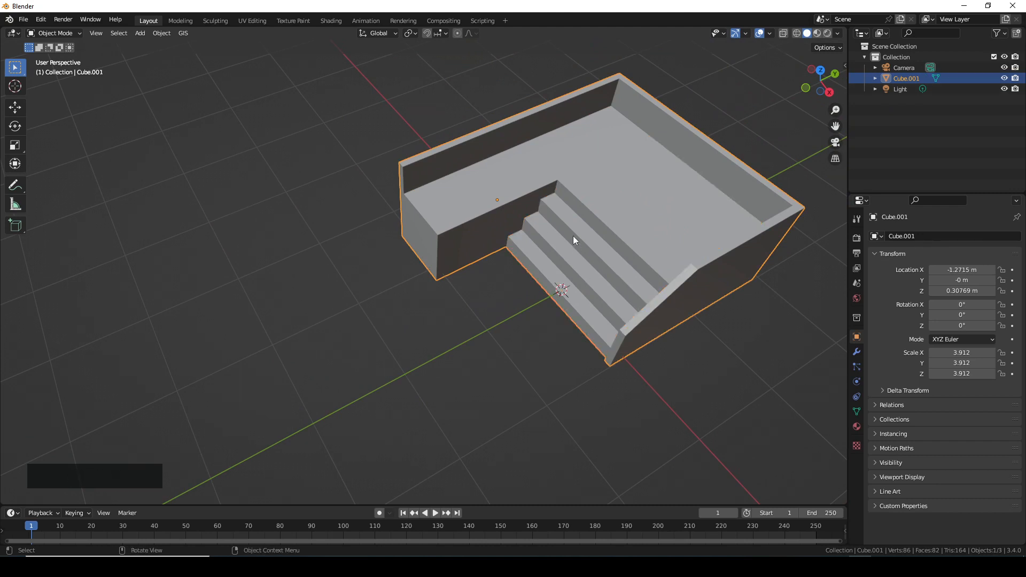
# Step: Duplicate the joined object about 3.23 m along -Y and mirror the copy across the global Y axis
pyautogui.moveTo(575, 219); pyautogui.dragTo(504, 206, button='middle')
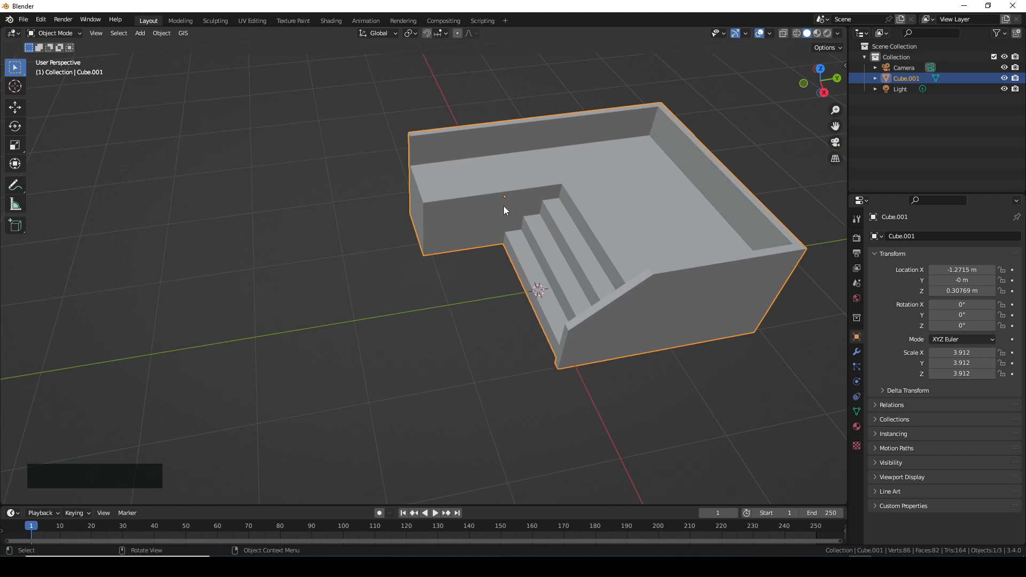
pyautogui.hotkey('shift', 'd')
pyautogui.press('y')
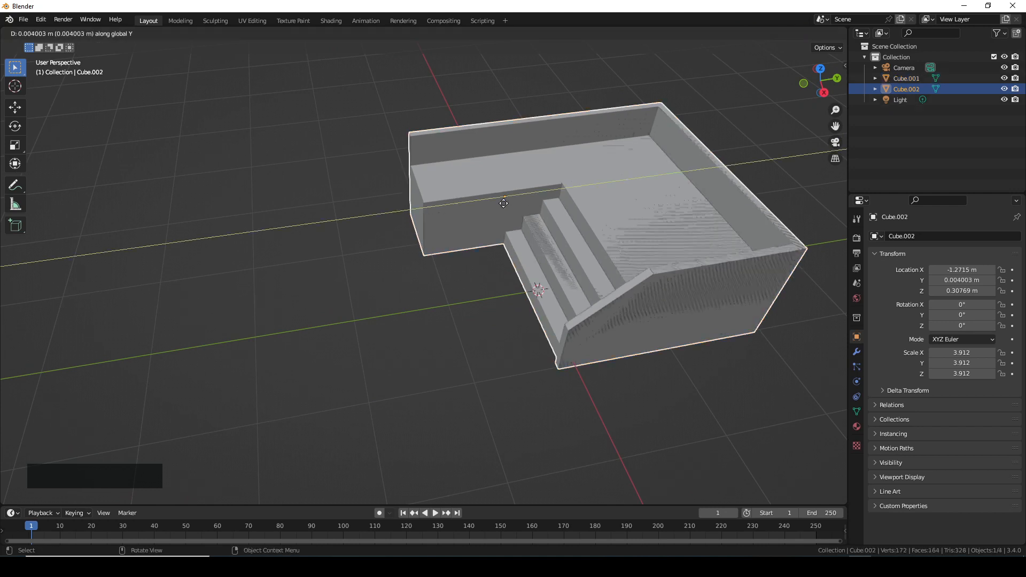
pyautogui.click(219, 209)
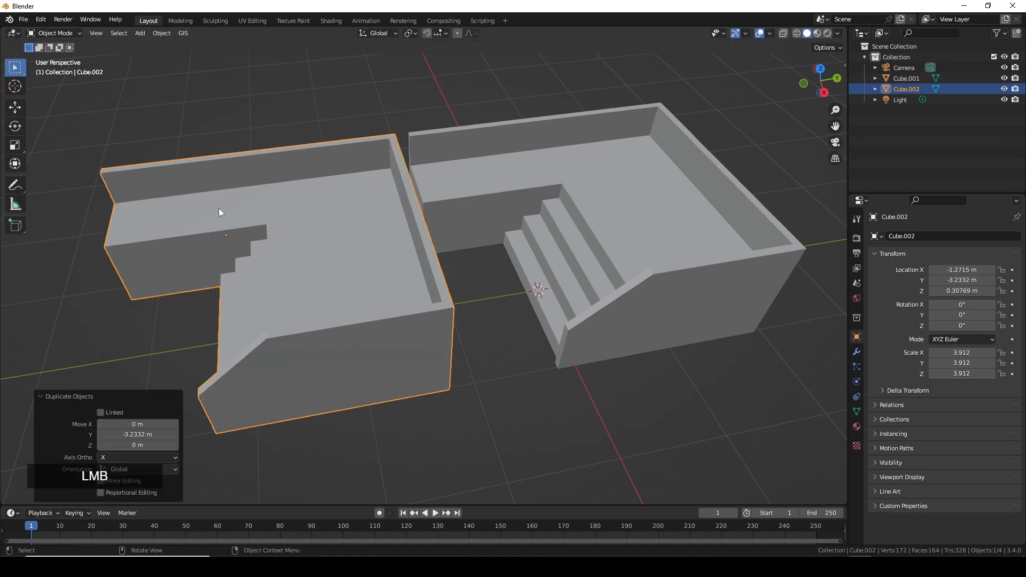
pyautogui.click(161, 34)
pyautogui.moveTo(214, 67)
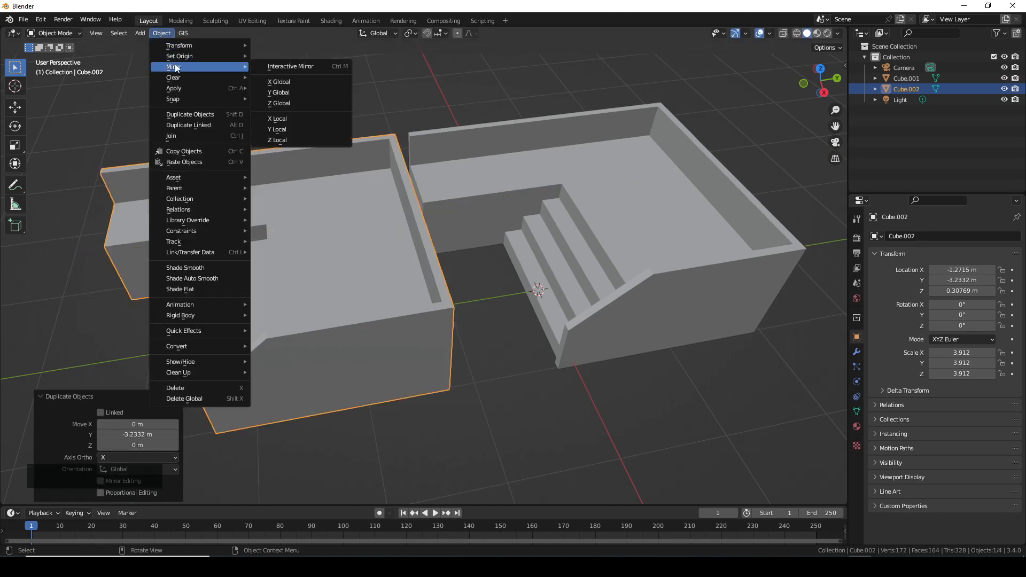
pyautogui.click(287, 92)
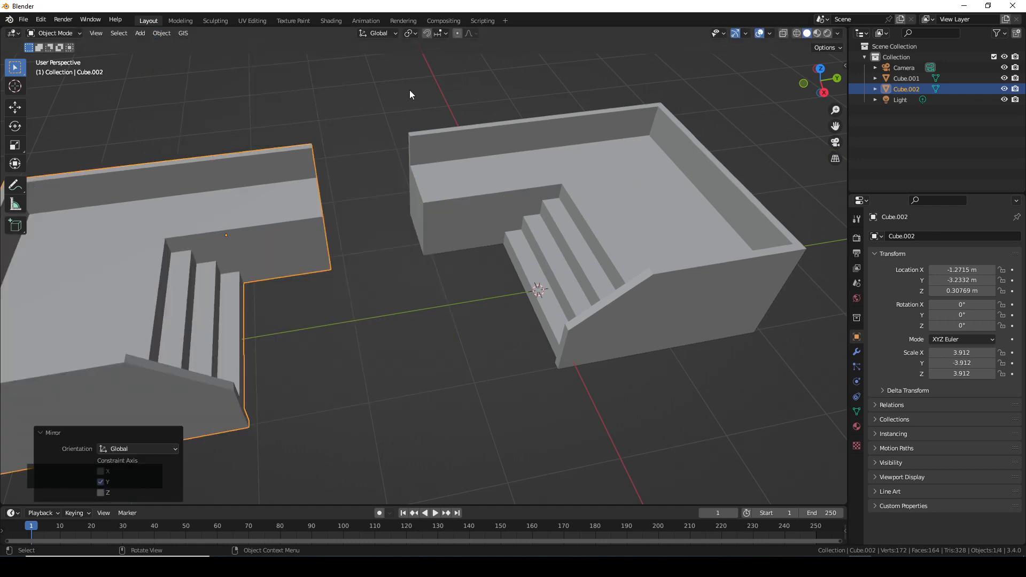
# Step: Move the mirrored copy about 1.10 m along +Y against the original, and delete the copy
pyautogui.scroll(-3, 410, 90)
pyautogui.scroll(2, 477, 126)
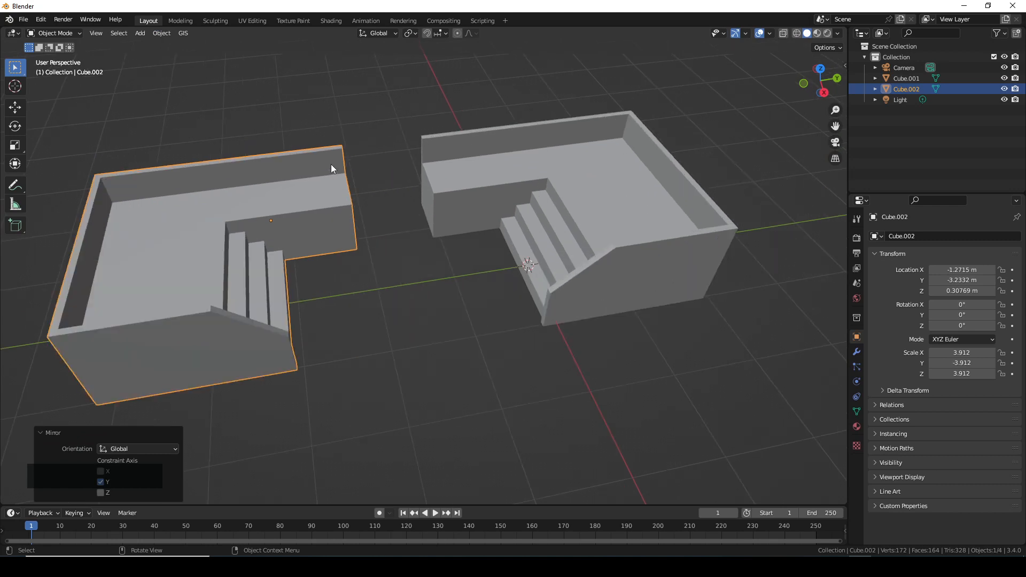
pyautogui.press('g')
pyautogui.press('y')
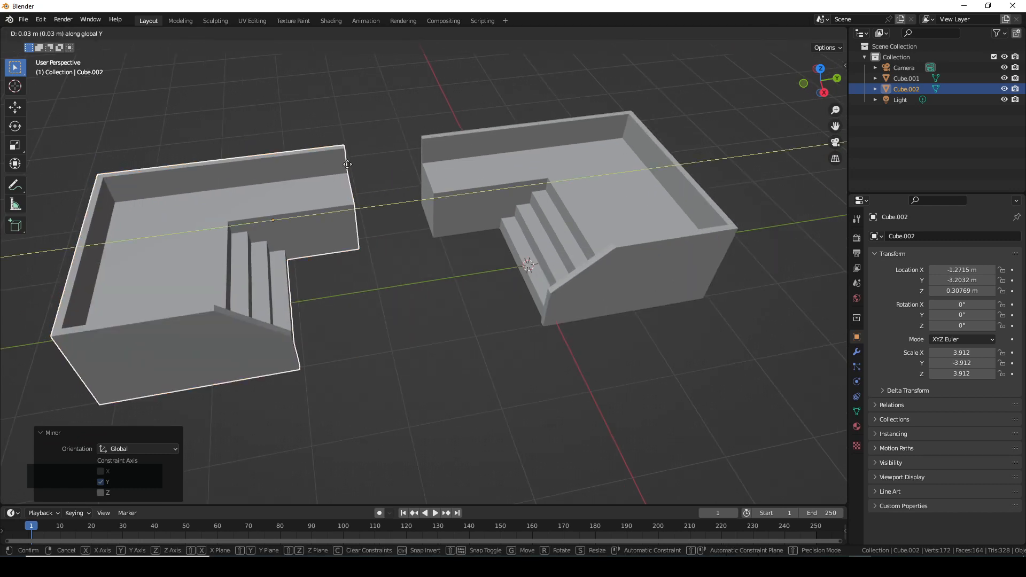
pyautogui.click(414, 169)
pyautogui.moveTo(414, 166); pyautogui.dragTo(218, 216, button='middle')
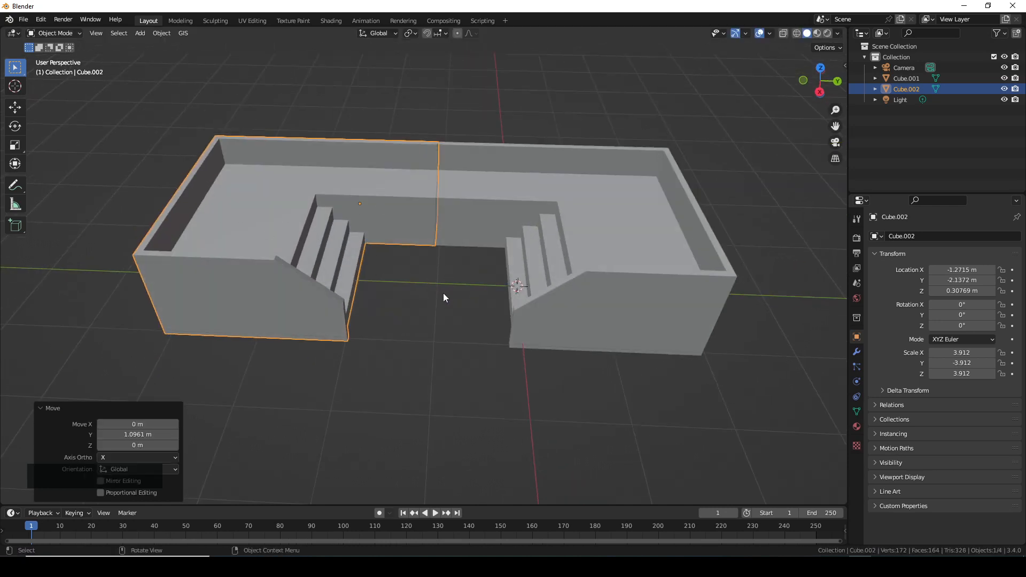
pyautogui.moveTo(443, 294); pyautogui.dragTo(463, 309, button='middle')
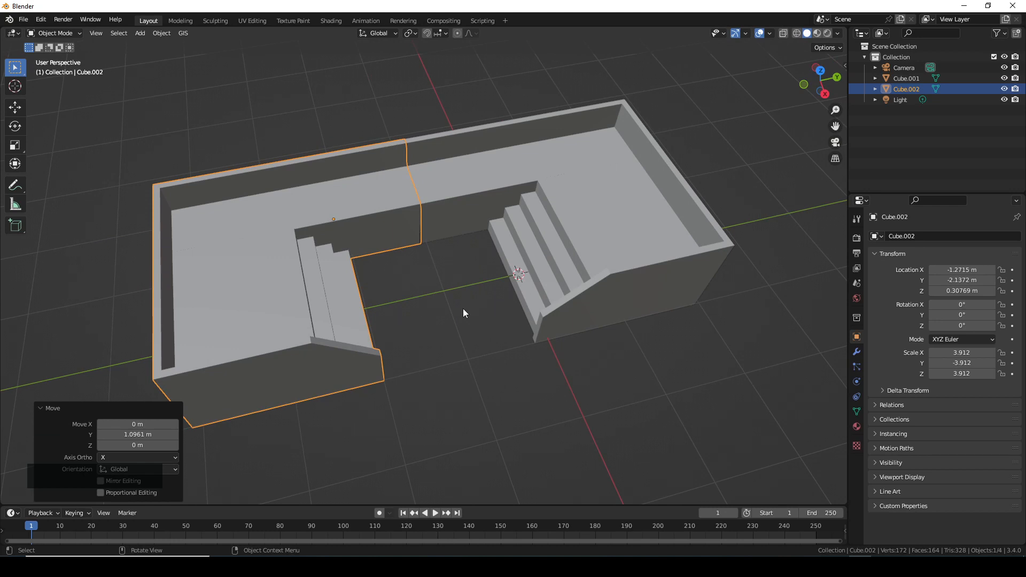
pyautogui.press('Delete')
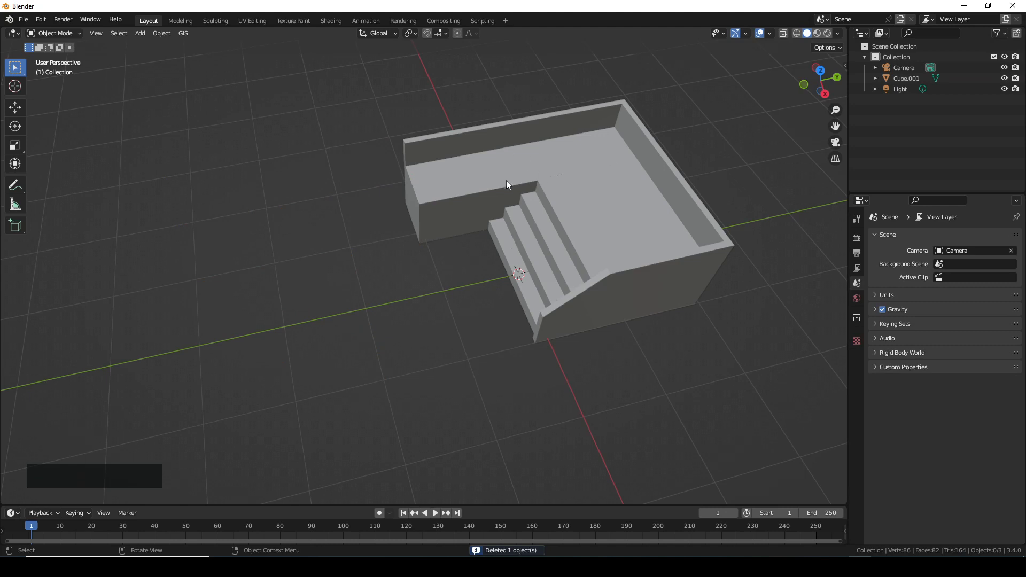
# Step: Add a Mirror modifier to the joined staircase object and set its mirror axis to Y only
pyautogui.click(505, 218)
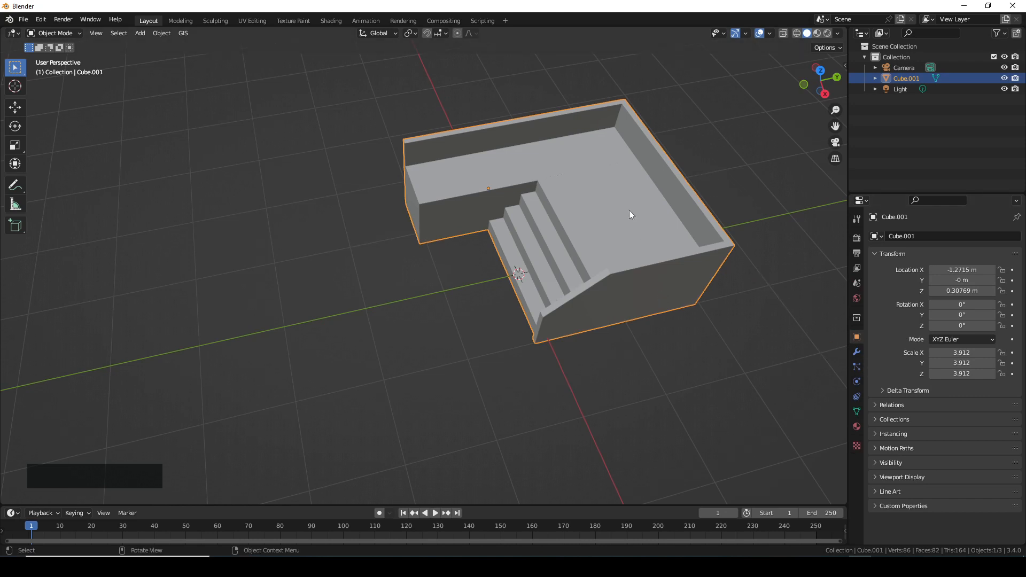
pyautogui.click(857, 354)
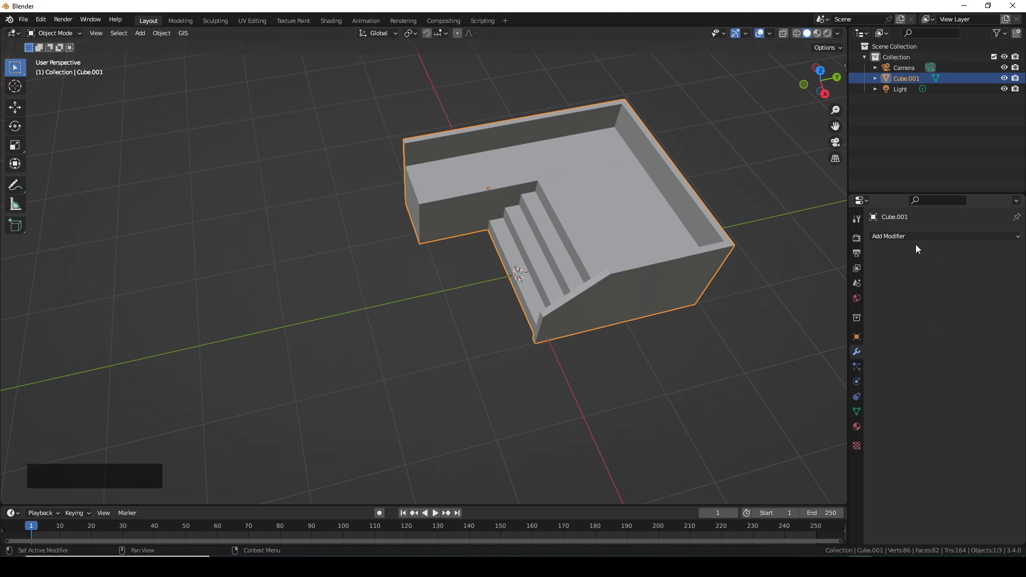
pyautogui.click(895, 234)
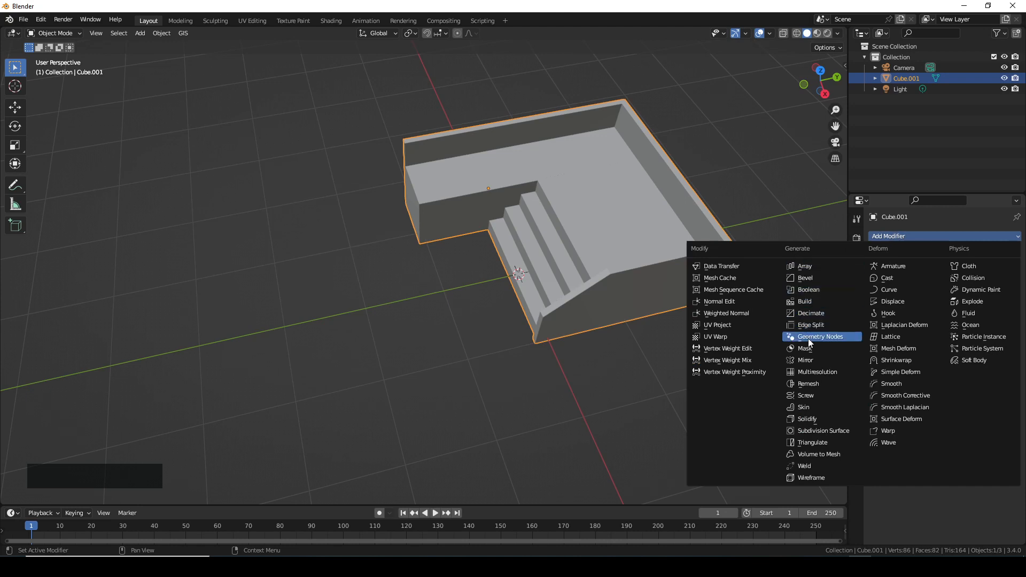
pyautogui.click(809, 362)
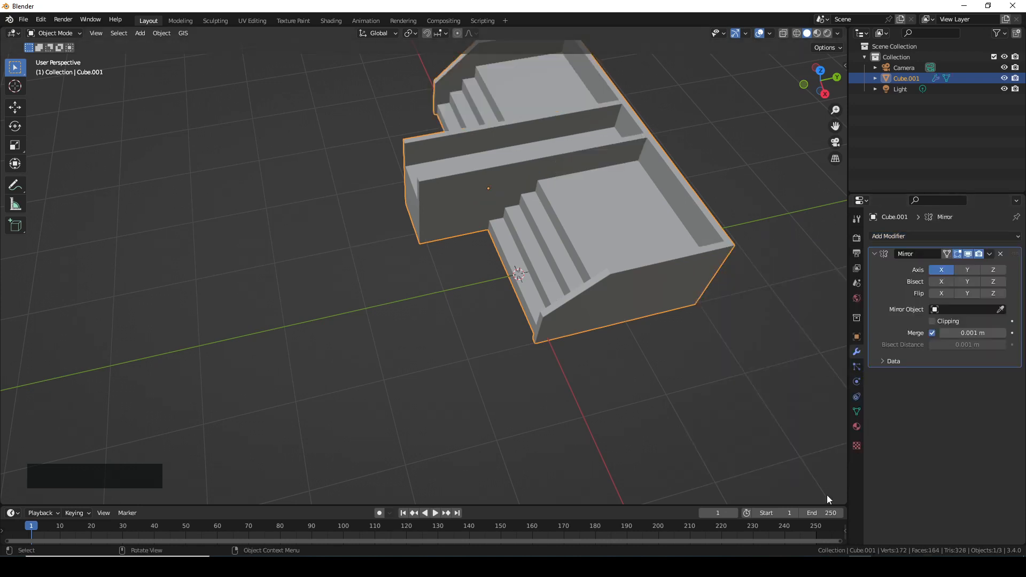
pyautogui.moveTo(529, 179); pyautogui.dragTo(534, 185, button='middle')
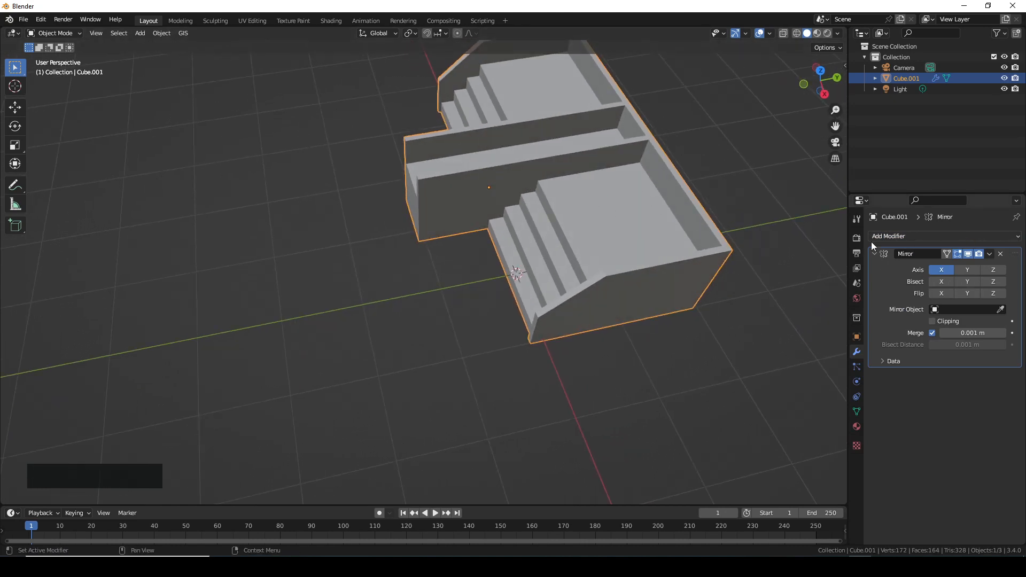
pyautogui.moveTo(599, 177); pyautogui.dragTo(588, 319, button='middle')
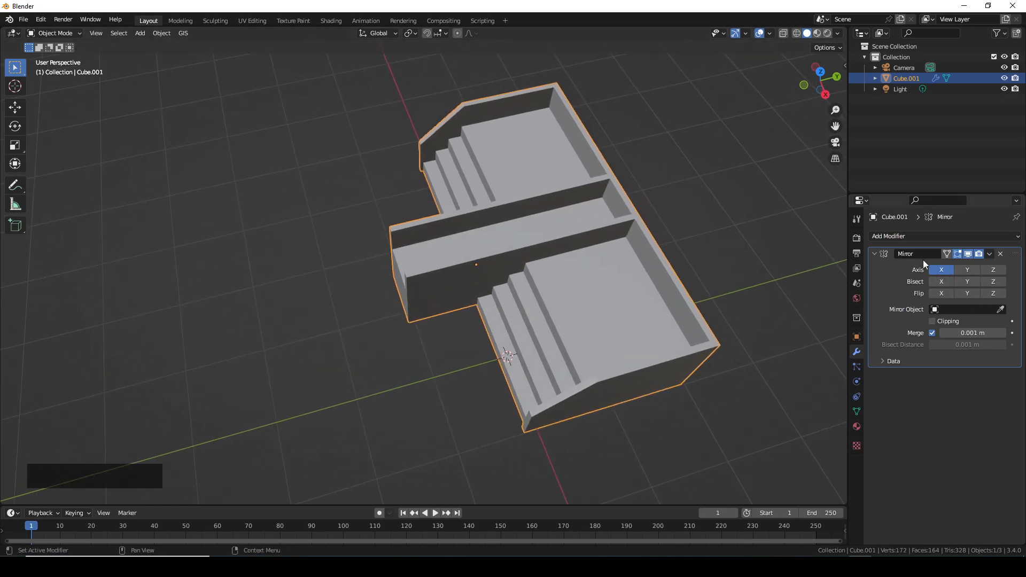
pyautogui.click(942, 271)
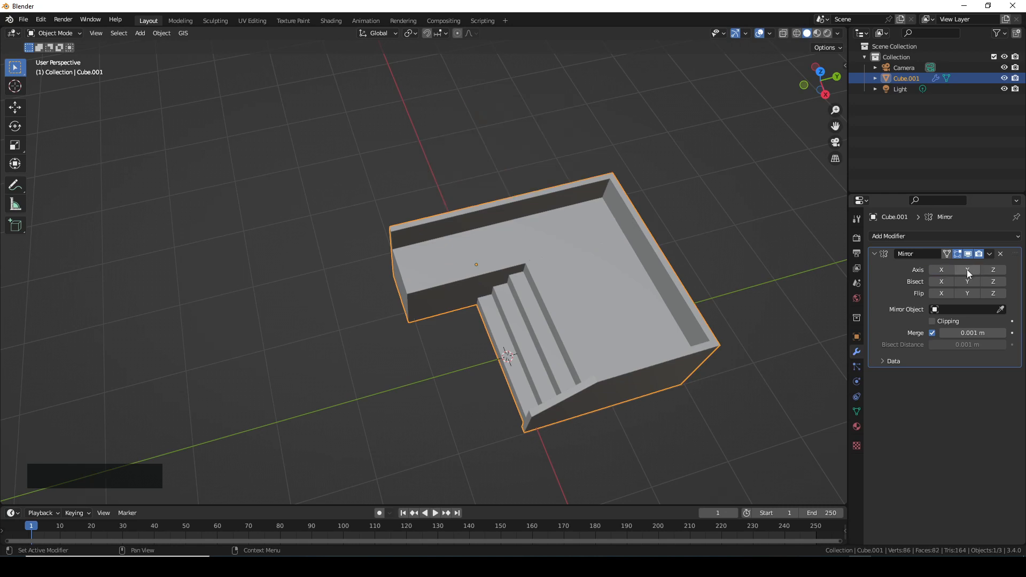
pyautogui.click(967, 269)
# Step: Toggle the Mirror modifier's viewport display off and on to compare the original with the mirrored shape
pyautogui.moveTo(537, 292)
pyautogui.mouseDown(button='middle')
pyautogui.moveTo(518, 290)
pyautogui.moveTo(525, 335)
pyautogui.moveTo(537, 320)
pyautogui.moveTo(526, 321)
pyautogui.moveTo(529, 280)
pyautogui.mouseUp(button='middle')
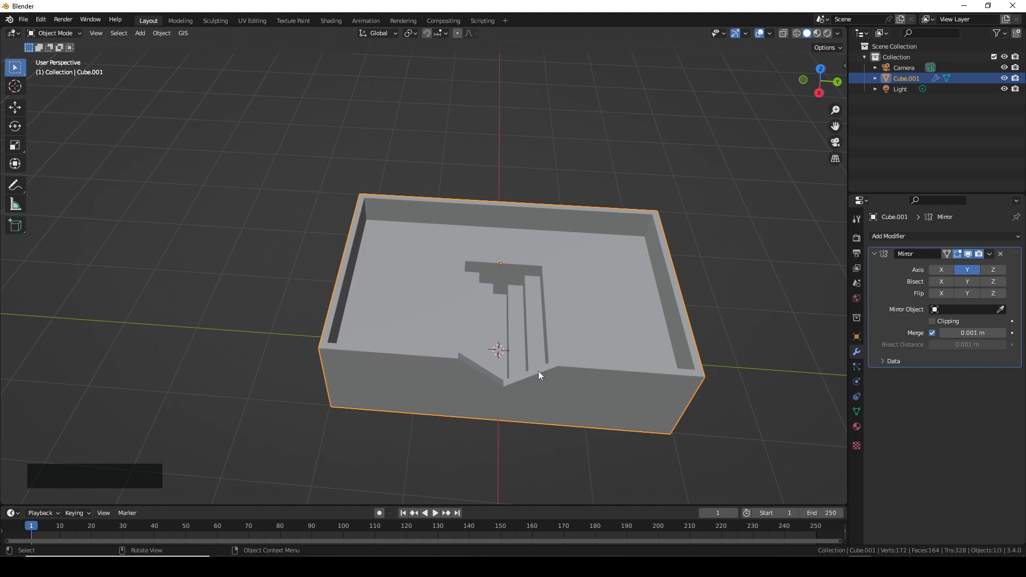
pyautogui.click(969, 254)
pyautogui.click(968, 254)
pyautogui.moveTo(543, 310); pyautogui.dragTo(612, 325, button='middle')
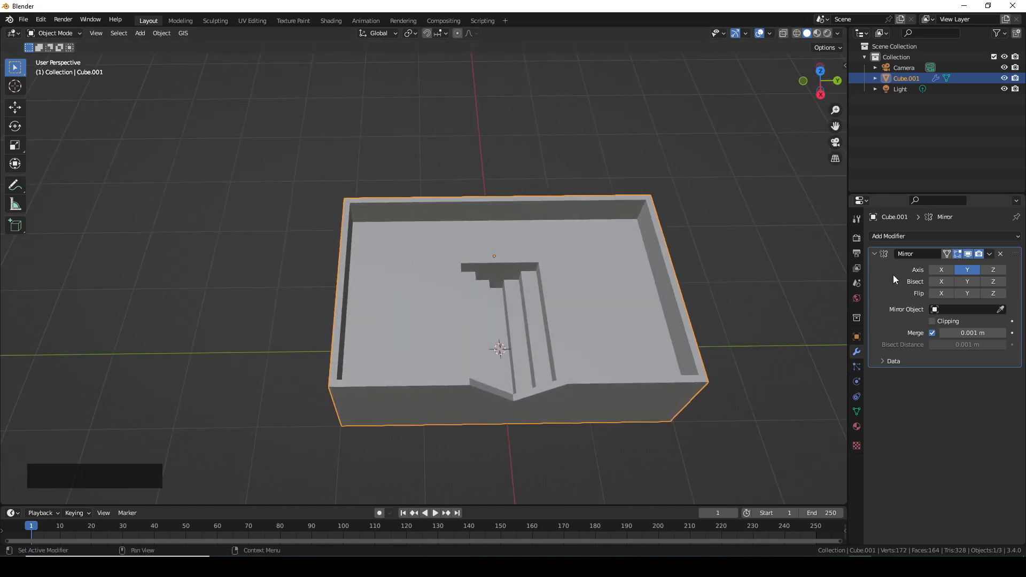
# Step: Turn off the Mirror modifier's viewport display and snap the 3D cursor to the bottom front vertex at the landing's open end
pyautogui.scroll(3, 495, 273)
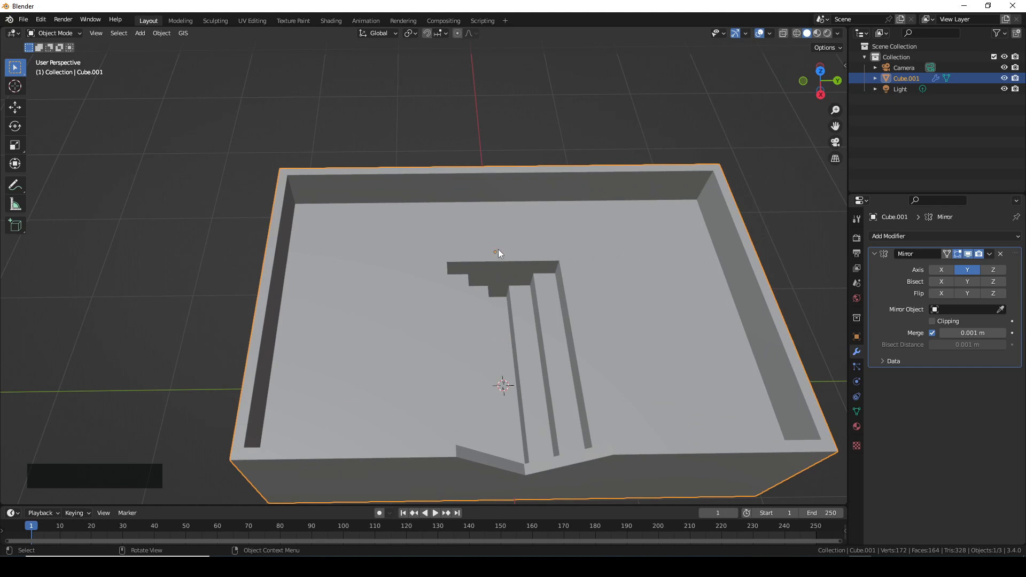
pyautogui.click(969, 254)
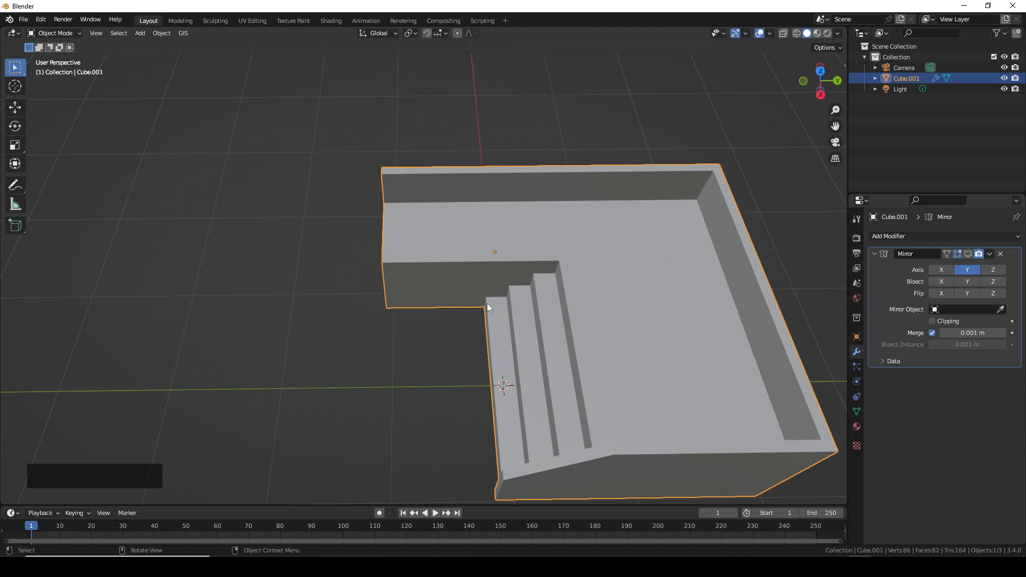
pyautogui.moveTo(422, 300); pyautogui.dragTo(492, 261, button='middle')
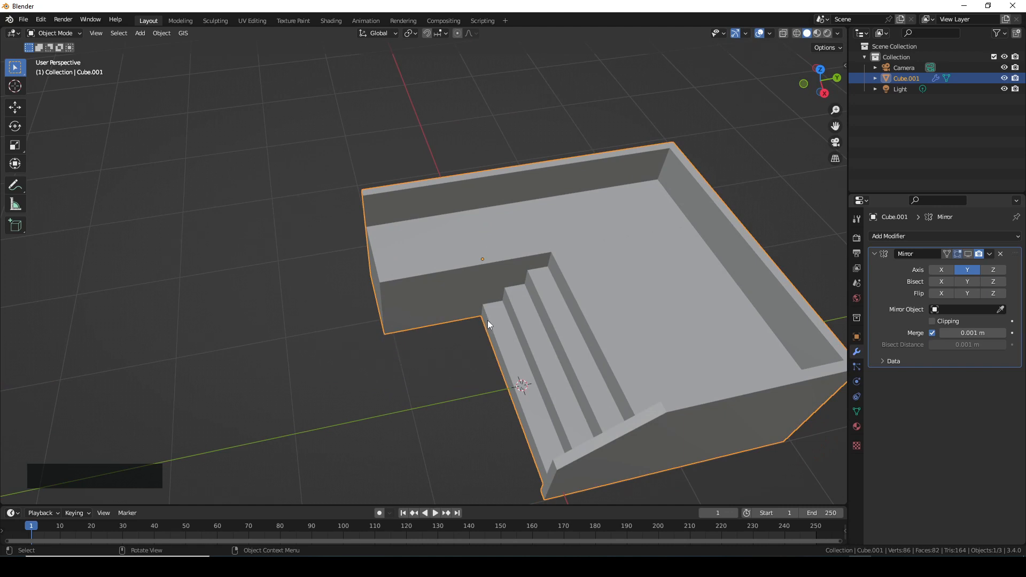
pyautogui.press('Tab')
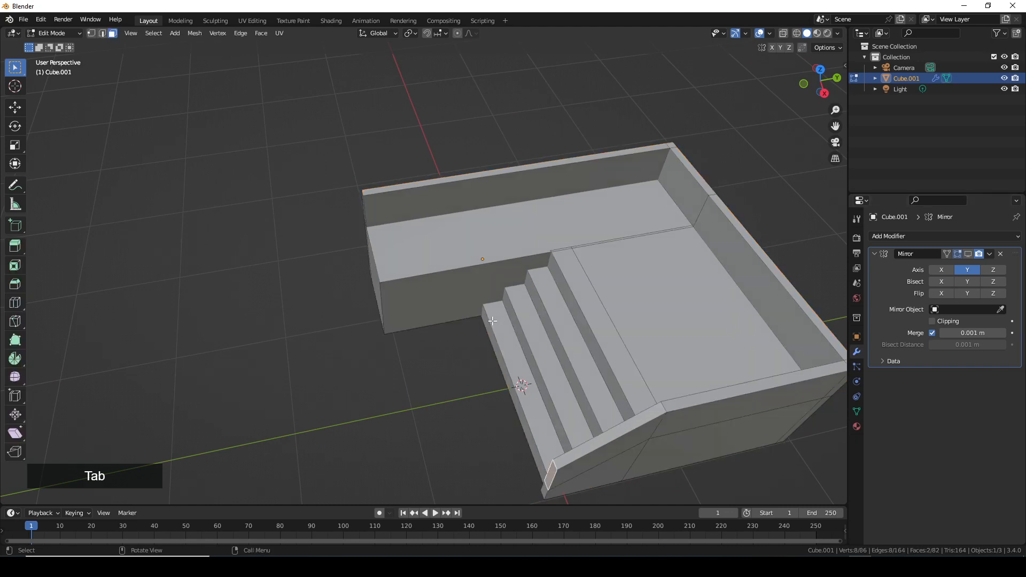
pyautogui.click(89, 33)
pyautogui.click(385, 337)
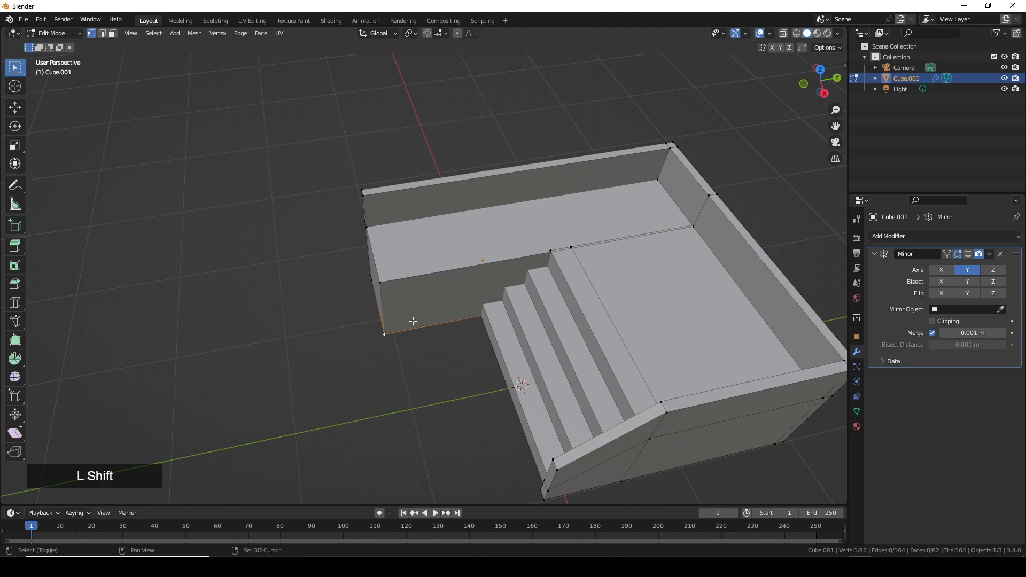
pyautogui.hotkey('shift', 's')
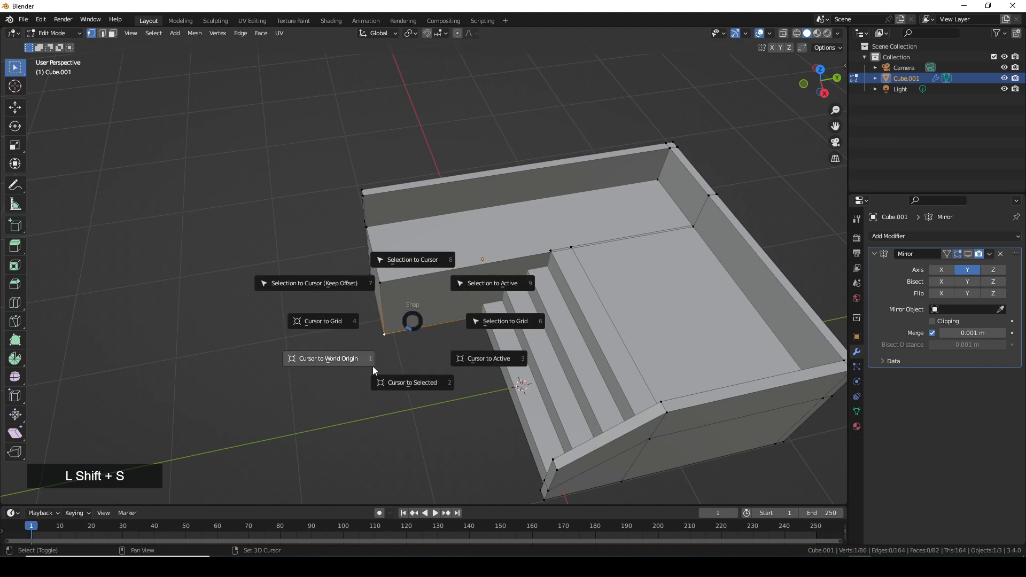
pyautogui.click(413, 382)
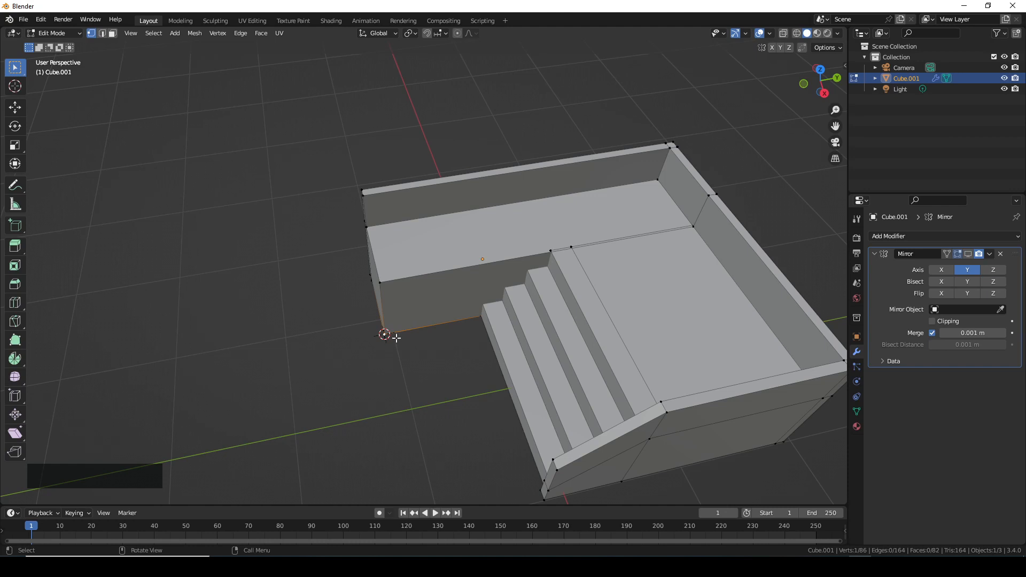
pyautogui.scroll(3, 359, 343)
pyautogui.scroll(-2, 431, 316)
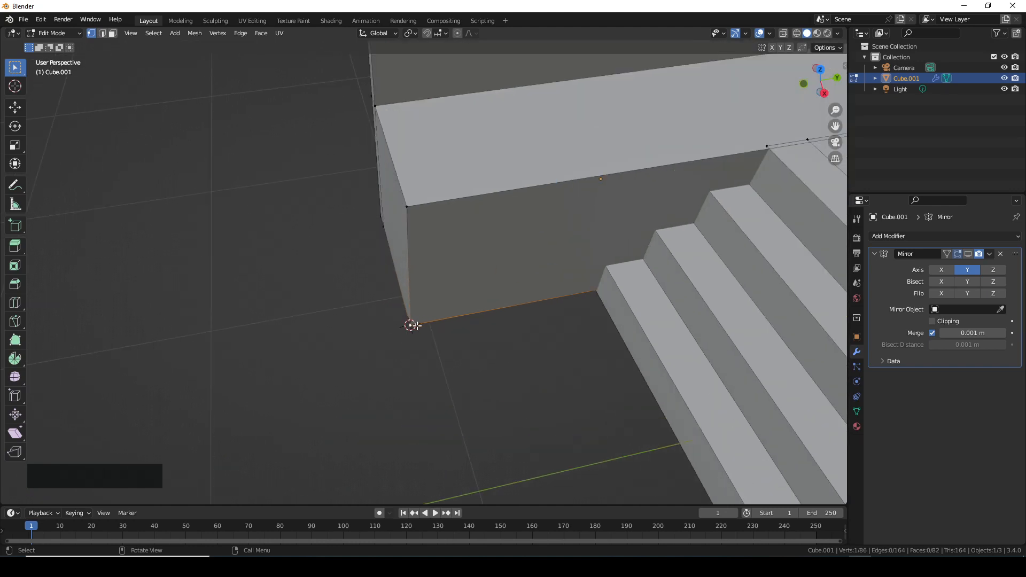
pyautogui.scroll(-1, 416, 317)
pyautogui.scroll(-2, 416, 316)
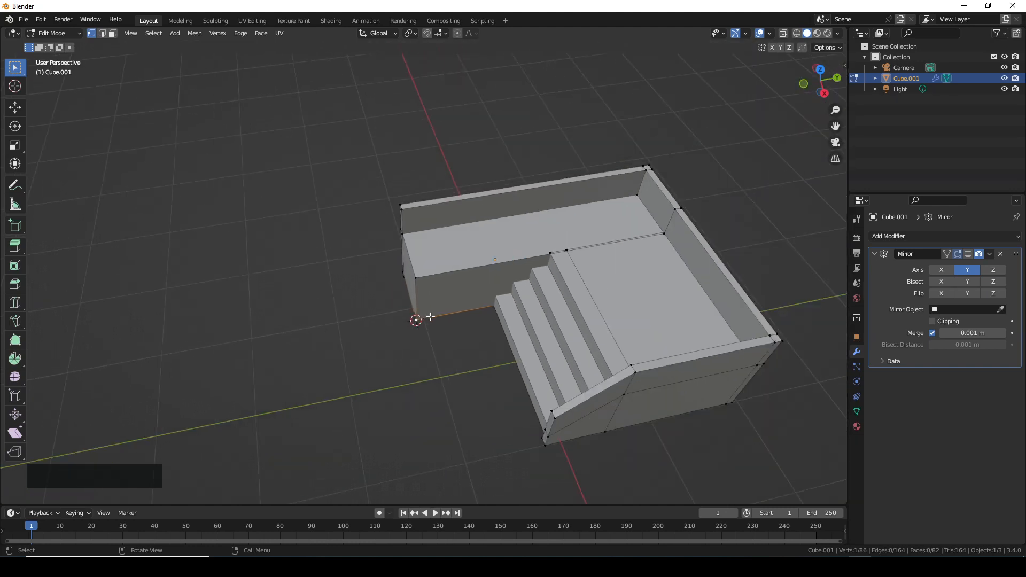
# Step: Set the staircase object's origin to the 3D cursor and turn the Mirror modifier's viewport display back on
pyautogui.press('Tab')
pyautogui.click(161, 33)
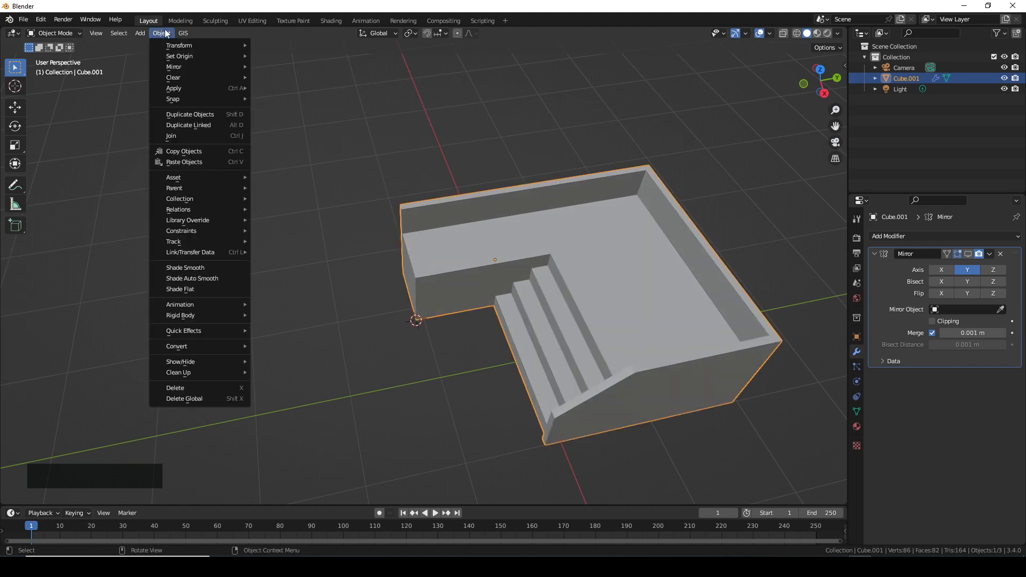
pyautogui.moveTo(176, 56)
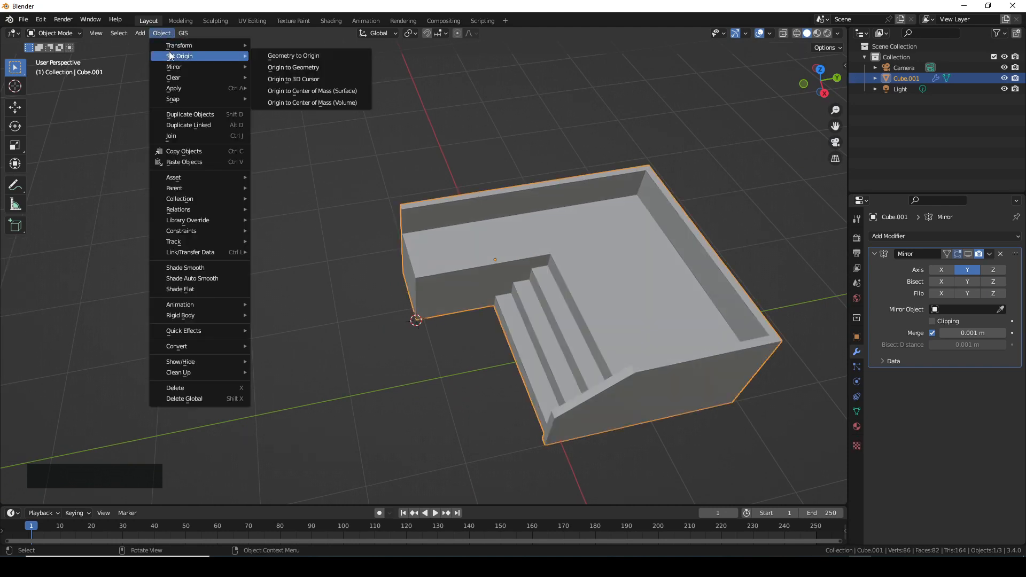
pyautogui.click(307, 80)
pyautogui.scroll(3, 389, 375)
pyautogui.scroll(1, 392, 359)
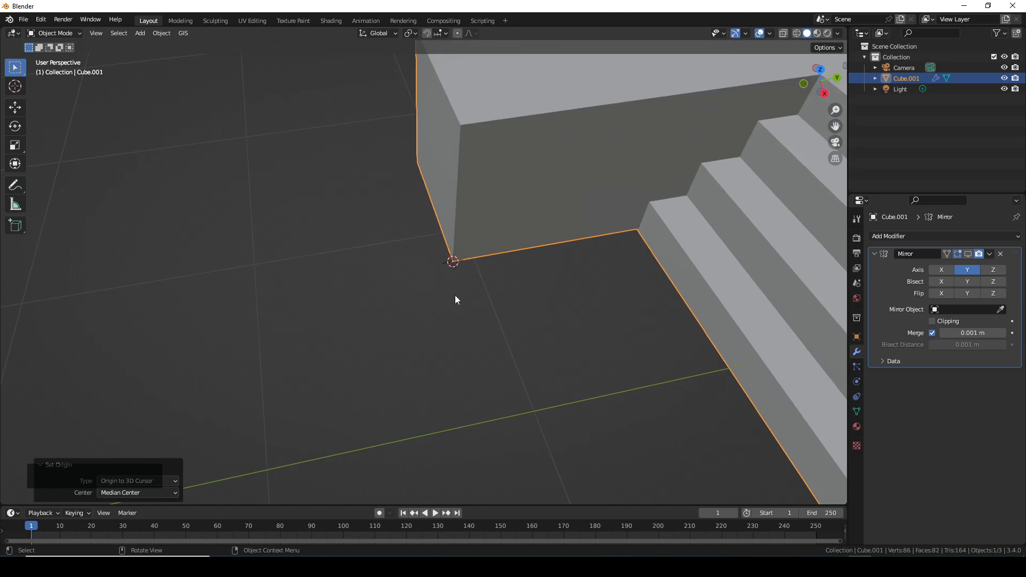
pyautogui.scroll(-3, 454, 289)
pyautogui.keyDown('shift'); pyautogui.moveTo(476, 305); pyautogui.dragTo(435, 328, button='middle'); pyautogui.keyUp('shift')
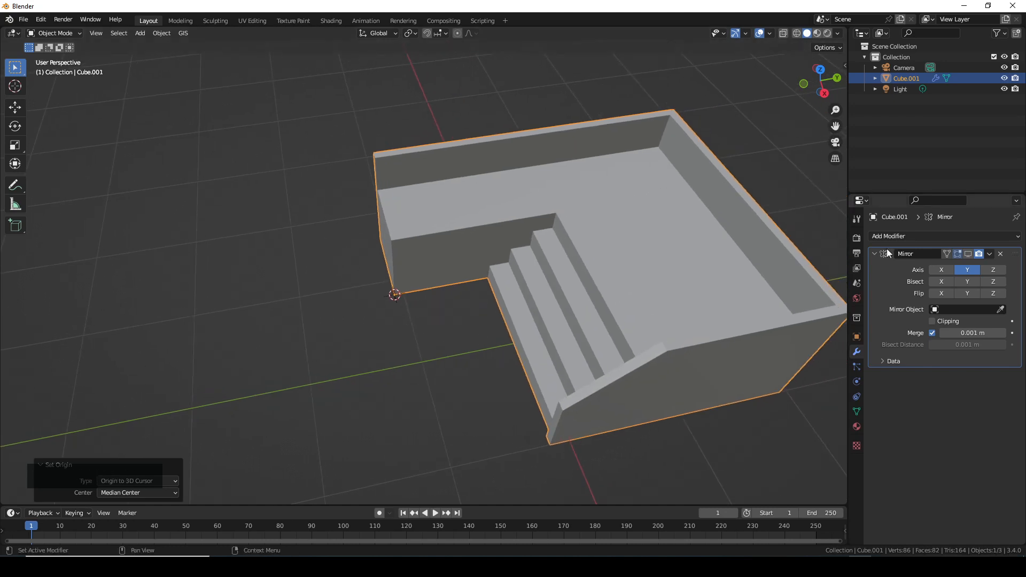
pyautogui.click(969, 251)
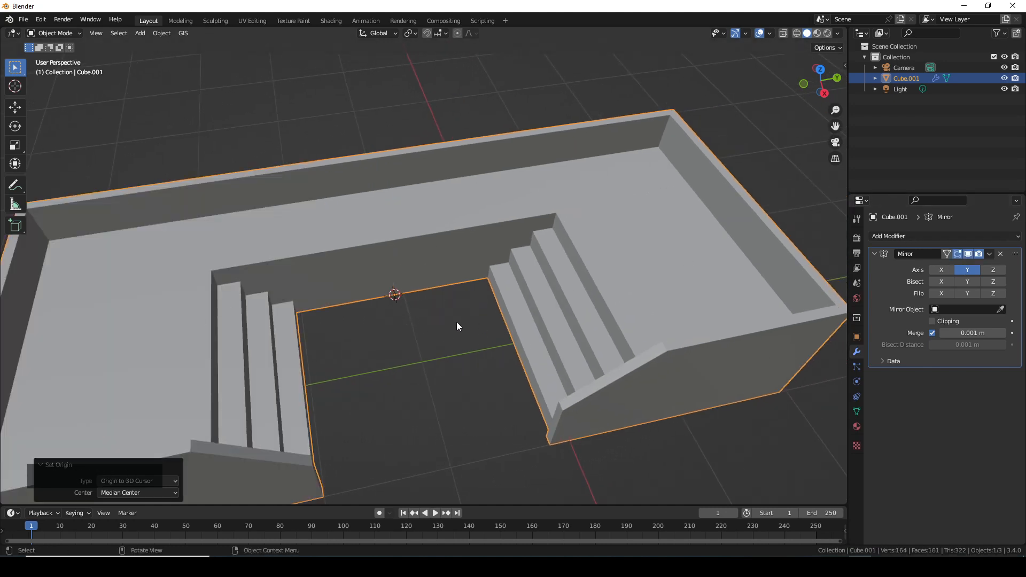
pyautogui.scroll(-3, 433, 315)
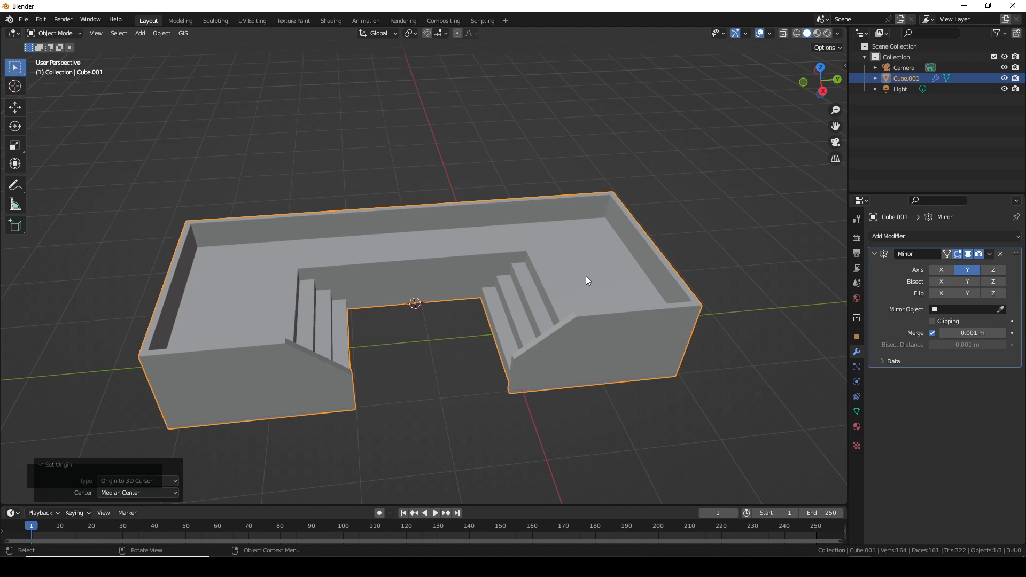
# Step: Extrude the two small corner faces on top of the outer wall upward about 1.07 m as posts
pyautogui.press('Tab')
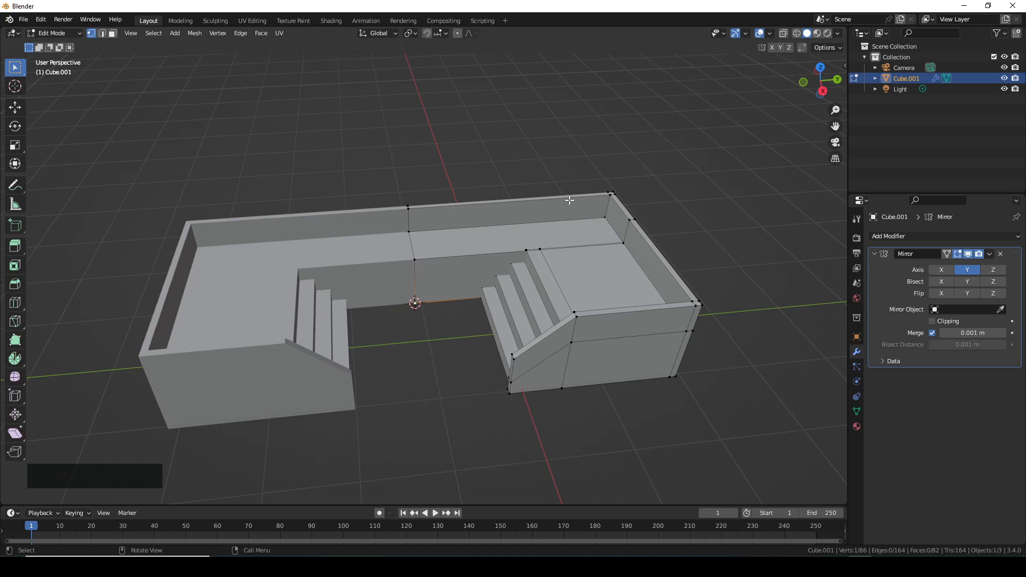
pyautogui.scroll(2, 641, 197)
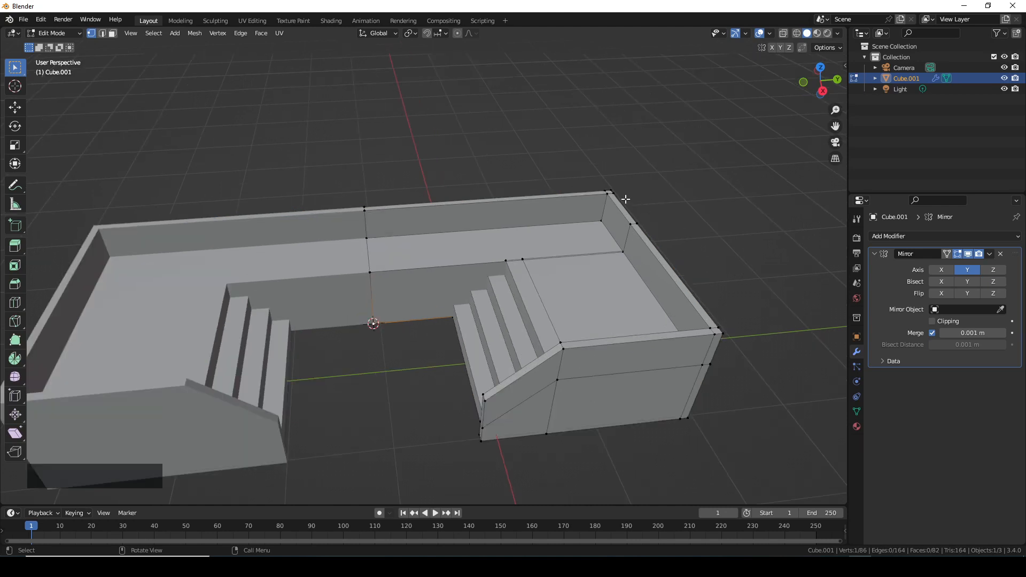
pyautogui.scroll(-2, 631, 201)
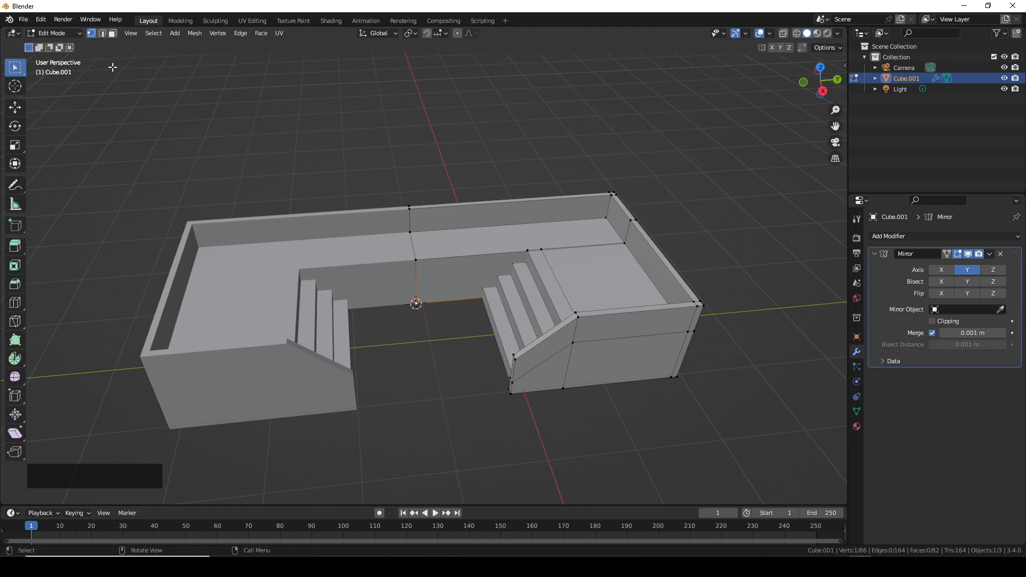
pyautogui.click(113, 33)
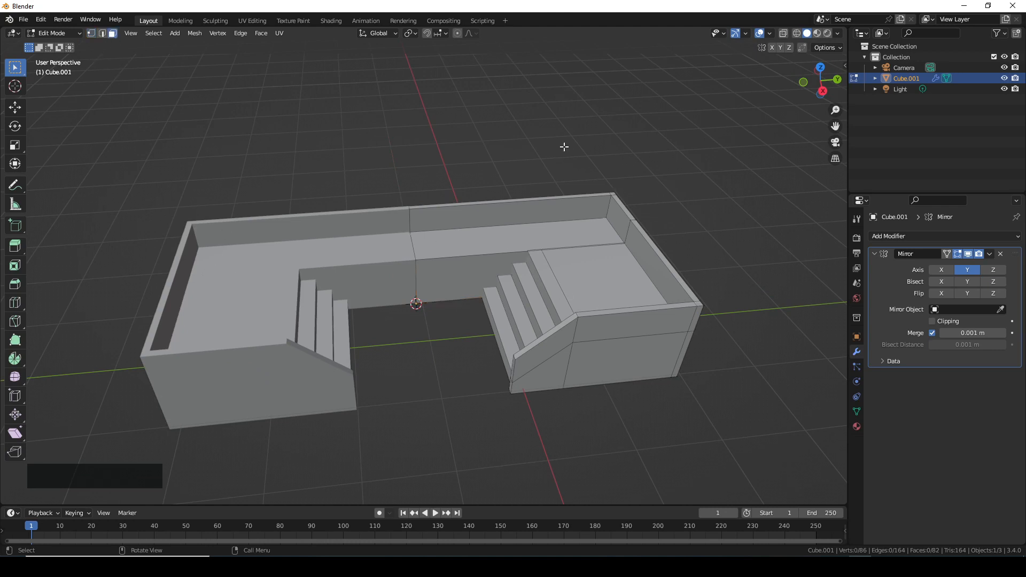
pyautogui.click(612, 194)
pyautogui.keyDown('shift'); pyautogui.click(696, 305); pyautogui.keyUp('shift')
pyautogui.press('e')
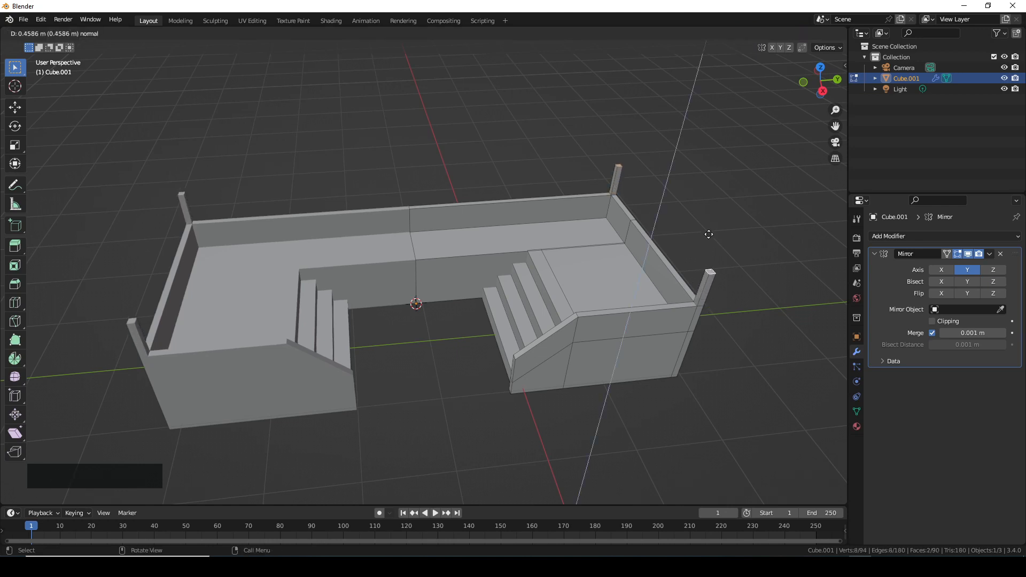
pyautogui.click(711, 195)
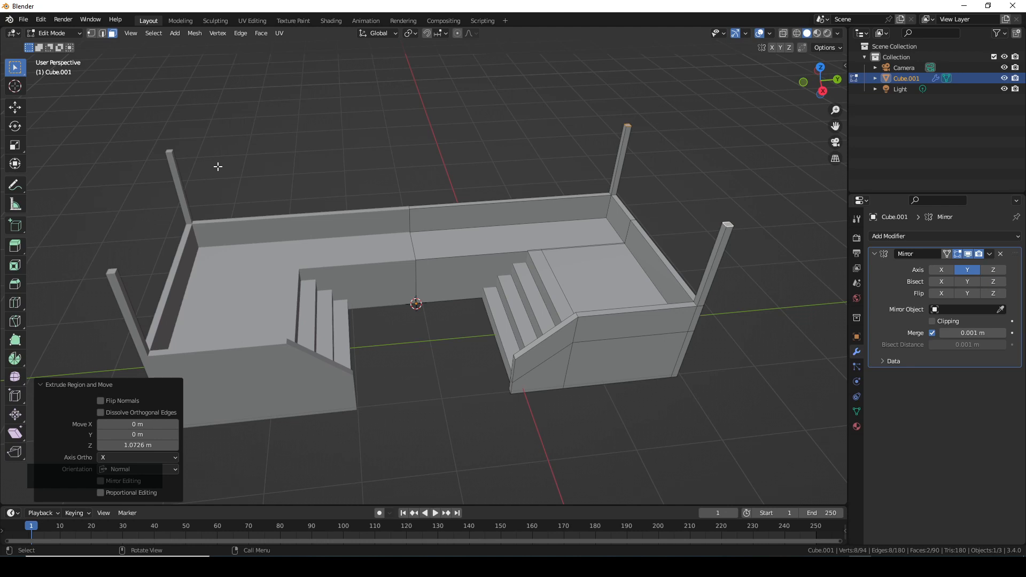
# Step: Add one centred horizontal loop cut around the lower part of the staircase's outer walls
pyautogui.moveTo(498, 461); pyautogui.dragTo(509, 412, button='middle')
pyautogui.moveTo(517, 365); pyautogui.dragTo(532, 352, button='middle')
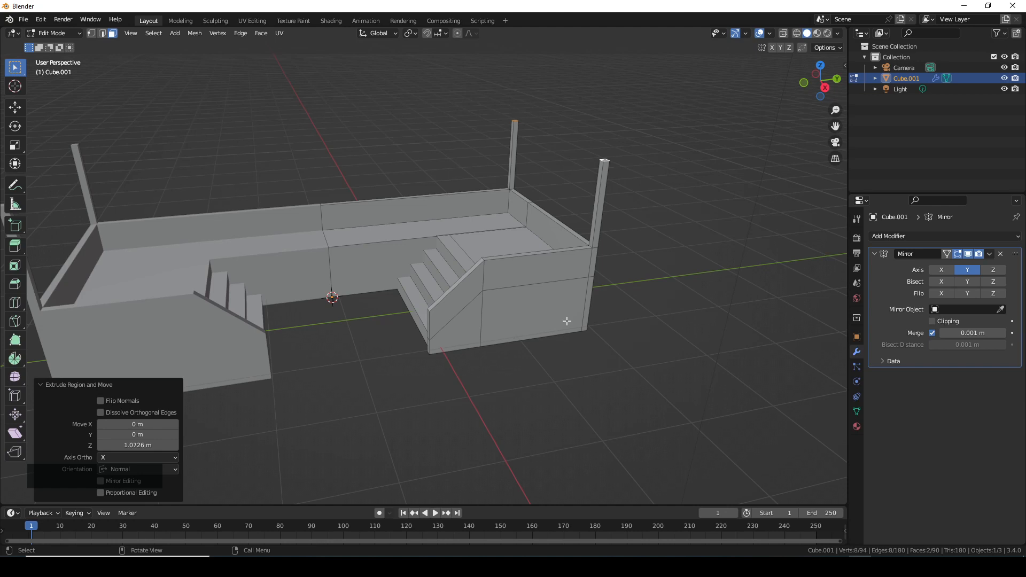
pyautogui.hotkey('ctrl', 'r')
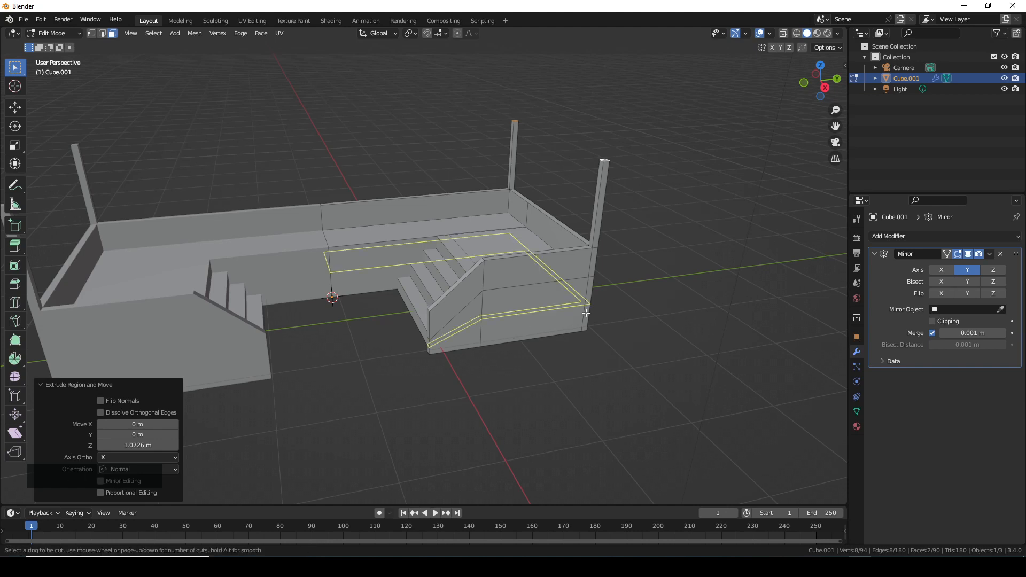
pyautogui.click(587, 313)
pyautogui.rightClick(586, 313)
pyautogui.scroll(3, 500, 351)
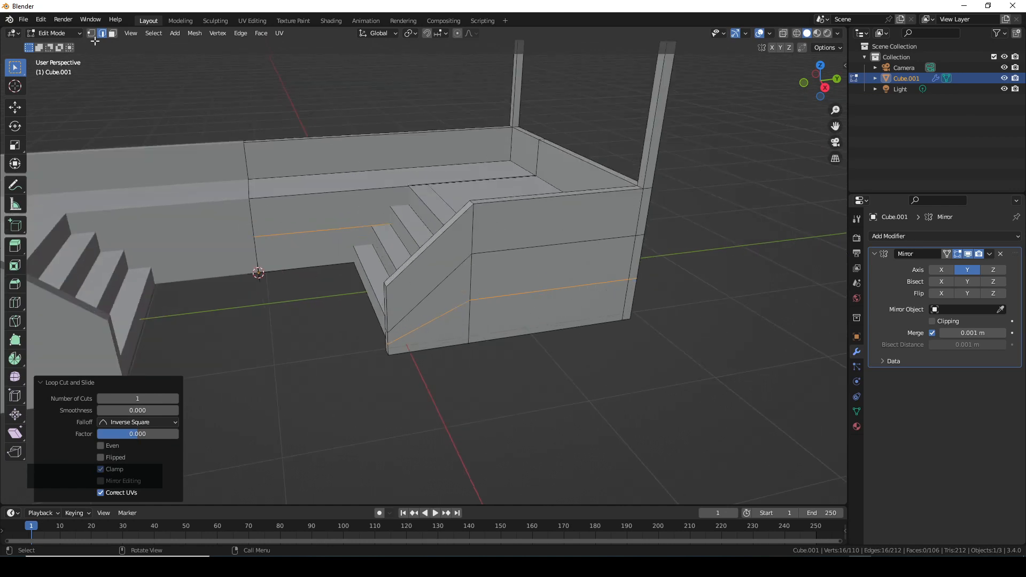
# Step: Flatten the new edge loop by scaling it to 0 along Z and move it about 0.24 m down
pyautogui.press('1')
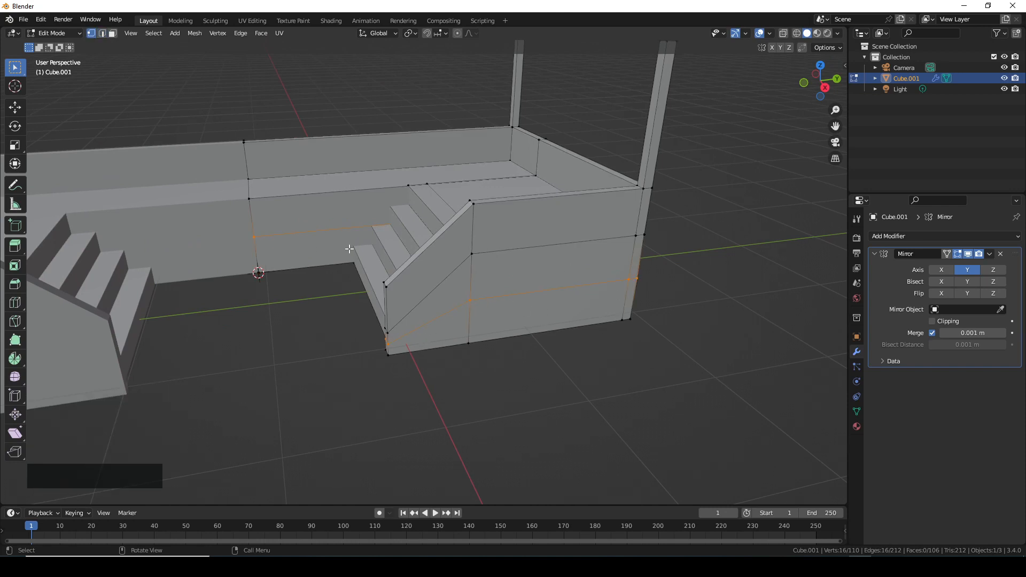
pyautogui.press('s')
pyautogui.press('z')
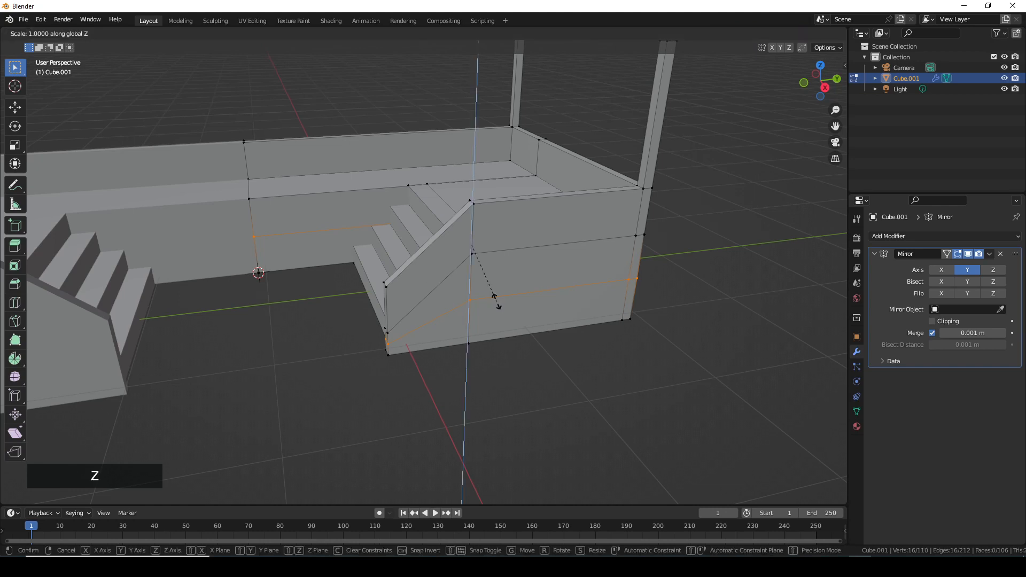
pyautogui.press('0')
pyautogui.press('Return')
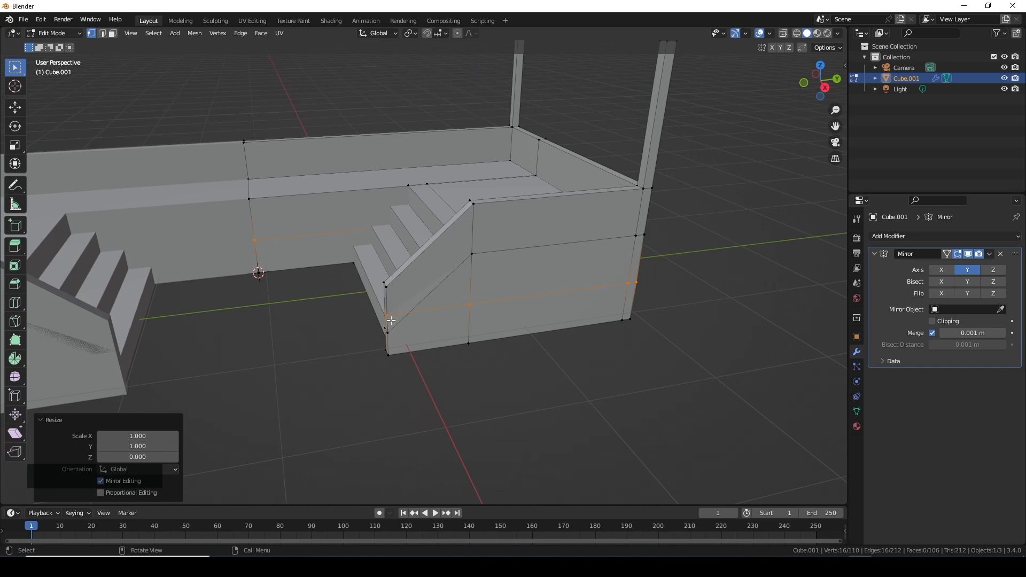
pyautogui.press('g')
pyautogui.press('z')
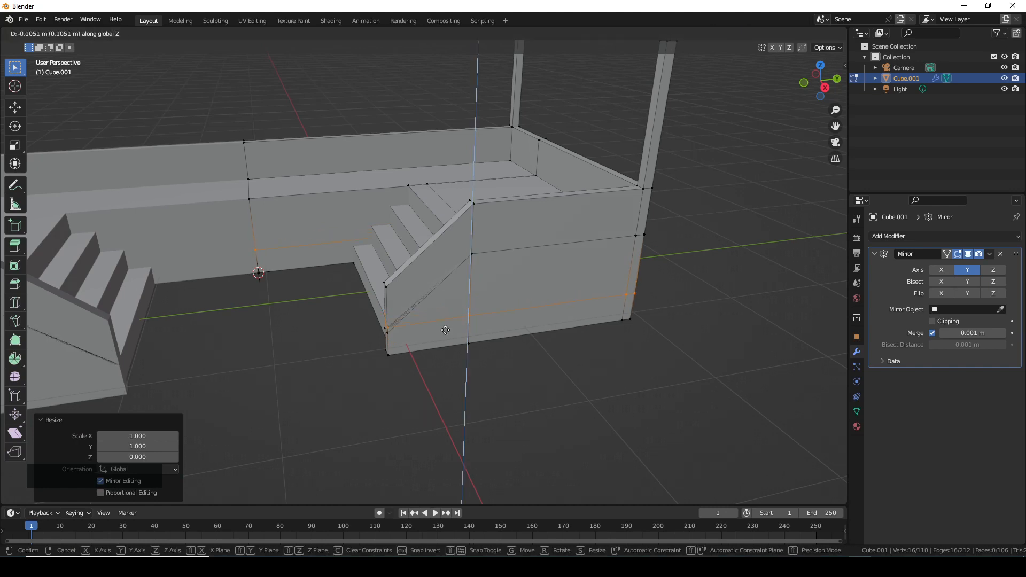
pyautogui.click(447, 344)
# Step: Extrude the small base face at the front end of the stair's side wall about 0.03 m outward
pyautogui.moveTo(449, 344); pyautogui.dragTo(481, 338, button='middle')
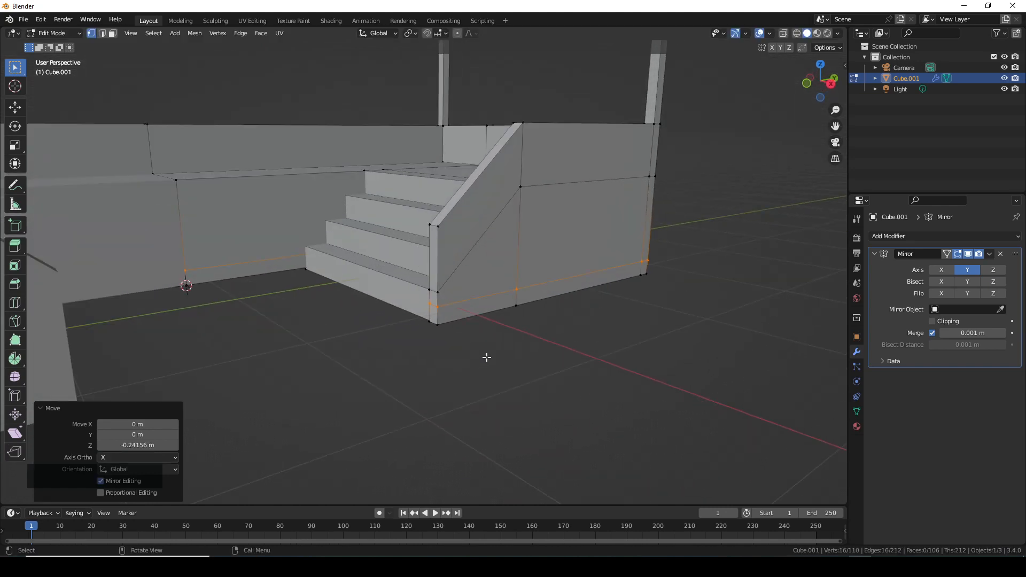
pyautogui.click(112, 34)
pyautogui.click(435, 315)
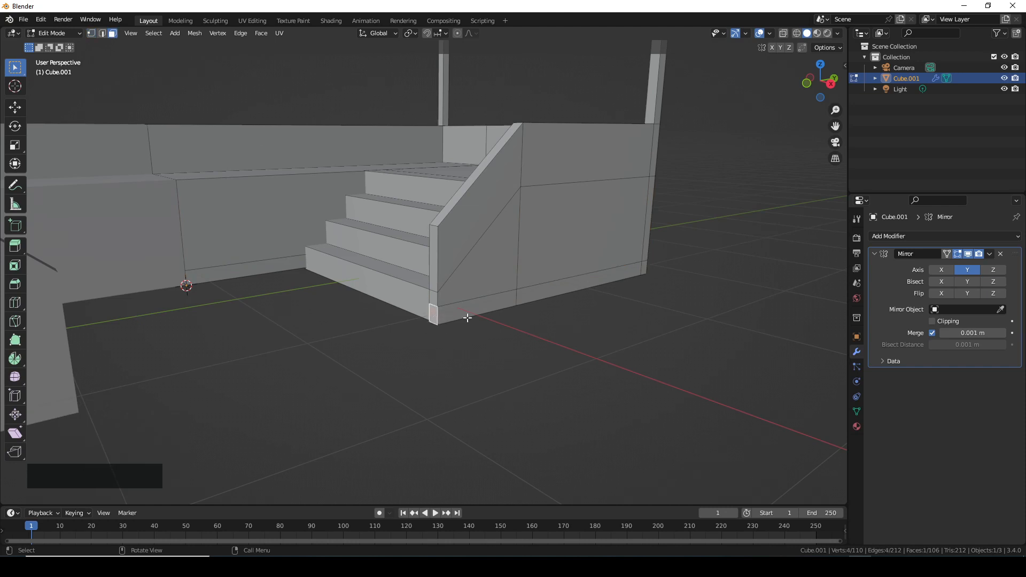
pyautogui.press('e')
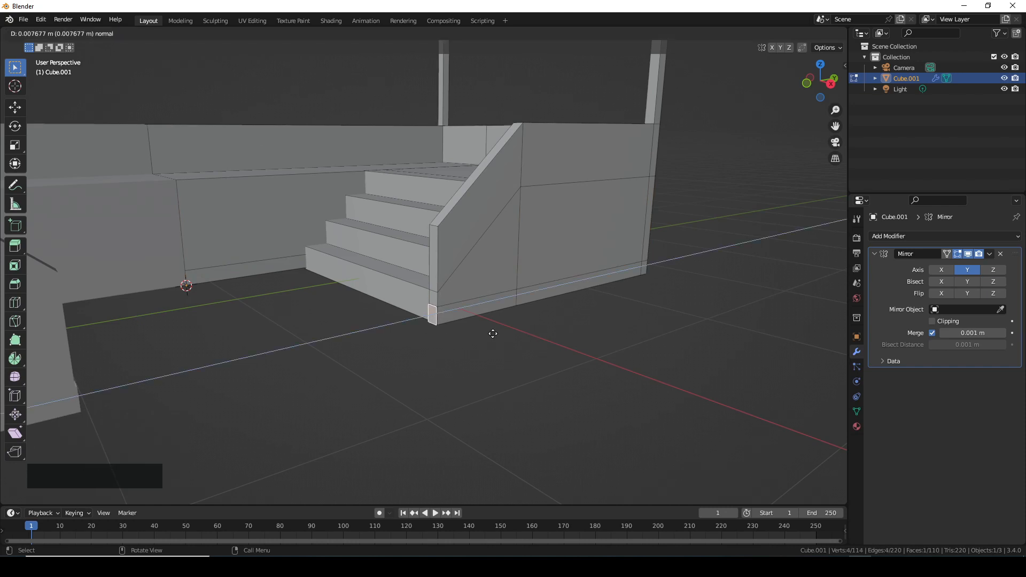
pyautogui.click(491, 334)
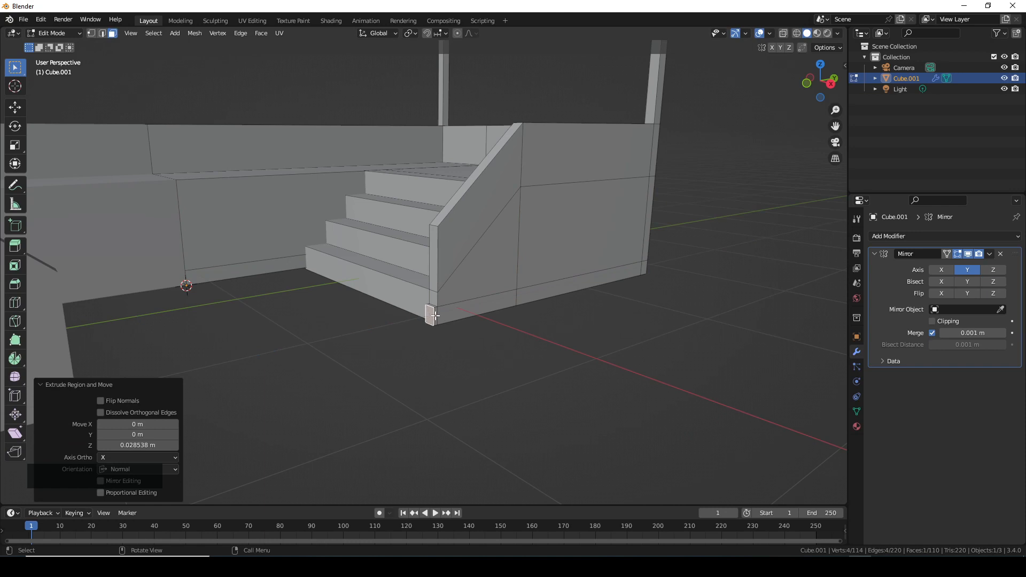
# Step: Extrude the strip of base faces along the outer side of the stair wall and block about 0.04 m outward
pyautogui.click(435, 315)
pyautogui.keyDown('shift'); pyautogui.click(476, 304); pyautogui.keyUp('shift')
pyautogui.keyDown('shift'); pyautogui.click(555, 292); pyautogui.keyUp('shift')
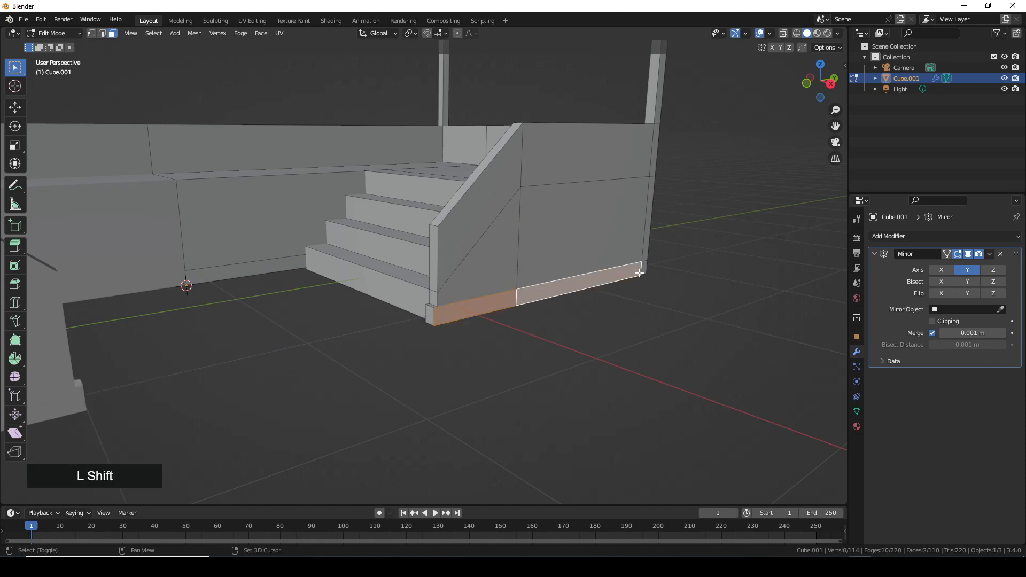
pyautogui.keyDown('shift'); pyautogui.click(645, 267); pyautogui.keyUp('shift')
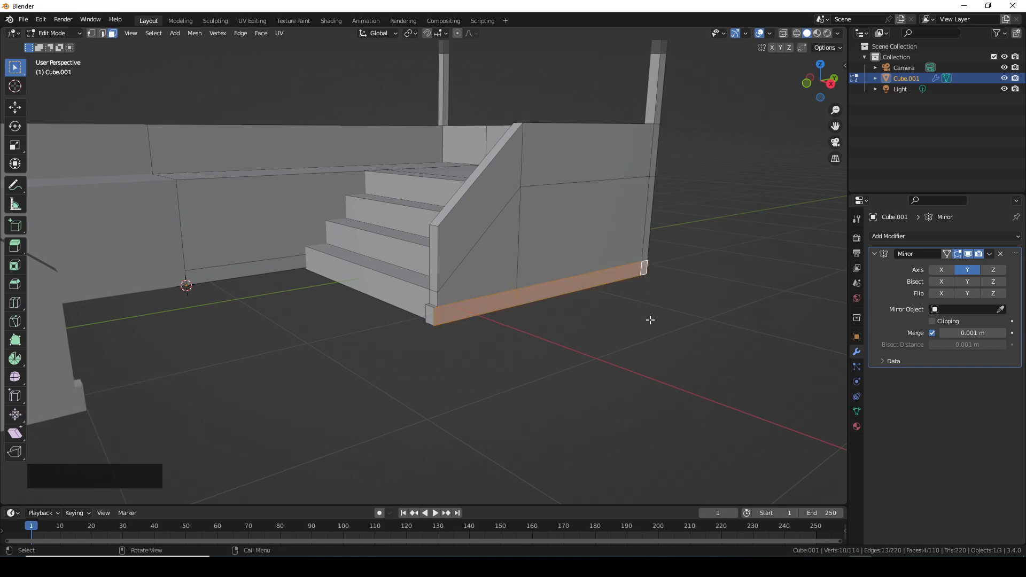
pyautogui.press('e')
pyautogui.click(653, 318)
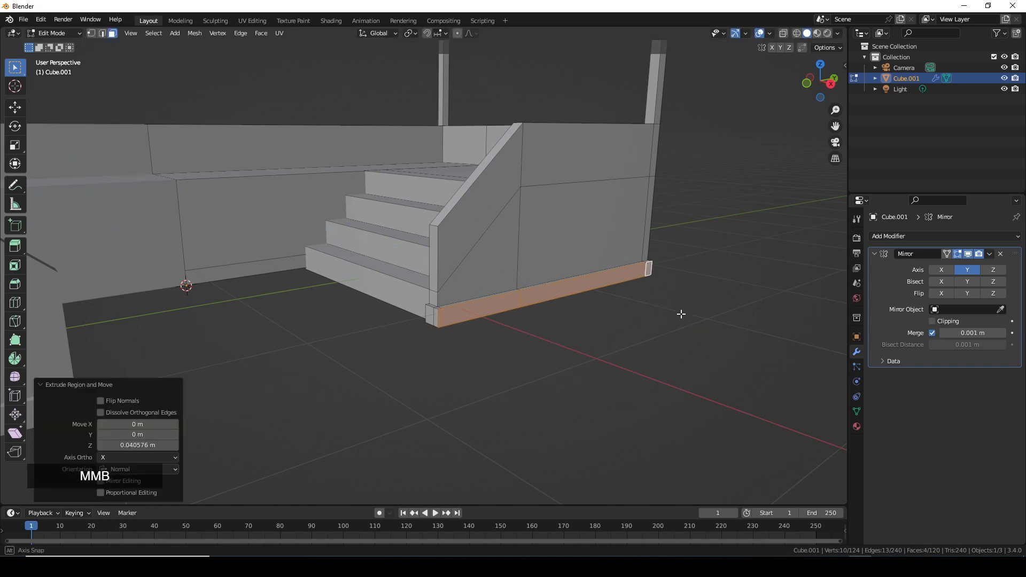
# Step: Extrude the strip of base faces along the block's adjoining end wall outward to continue the base trim, and return to object mode
pyautogui.moveTo(682, 314); pyautogui.dragTo(538, 341, button='middle')
pyautogui.scroll(-1, 538, 342)
pyautogui.keyDown('shift'); pyautogui.moveTo(642, 316); pyautogui.dragTo(521, 342, button='middle'); pyautogui.keyUp('shift')
pyautogui.scroll(1, 513, 326)
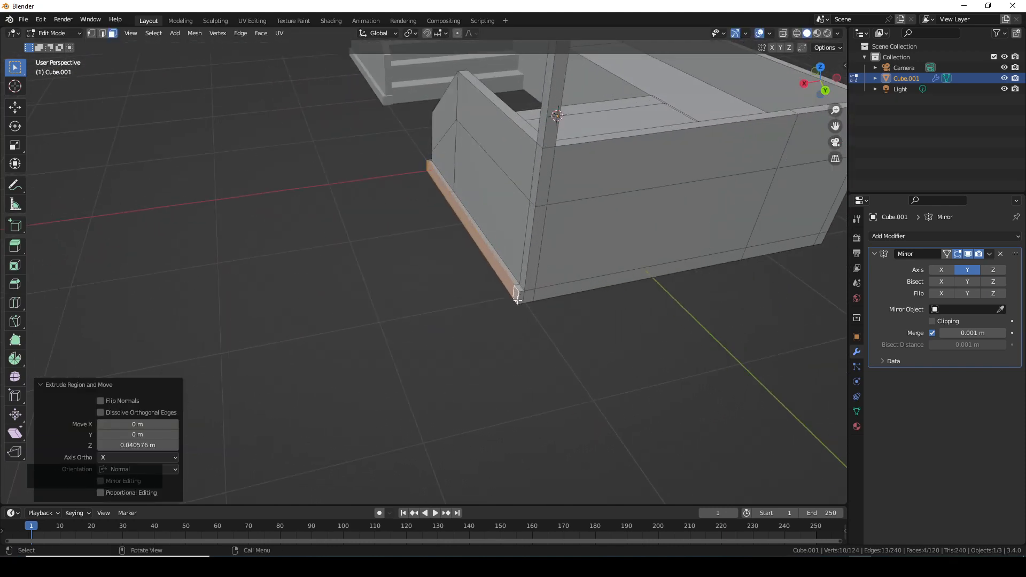
pyautogui.click(518, 299)
pyautogui.keyDown('shift'); pyautogui.click(580, 284); pyautogui.keyUp('shift')
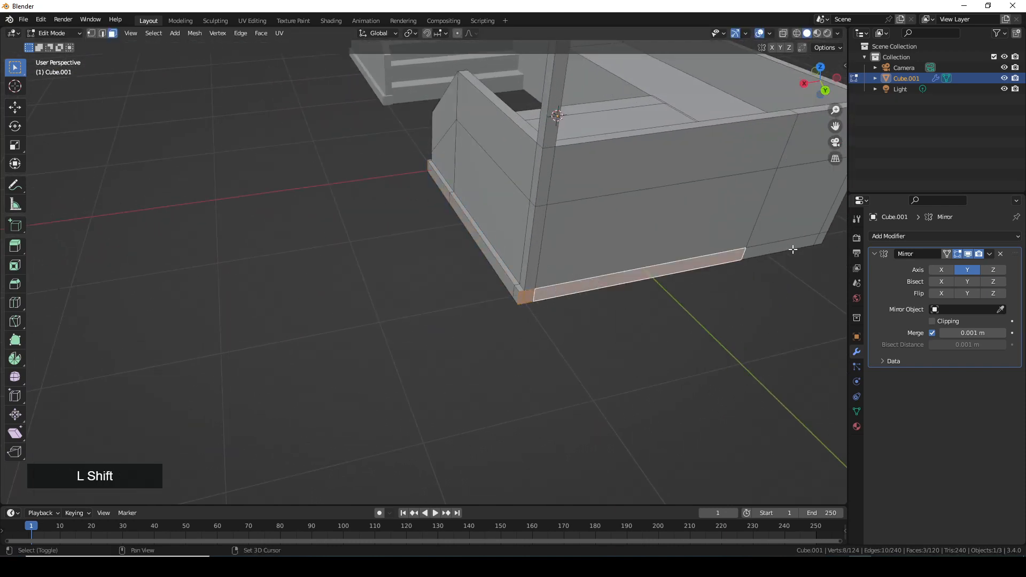
pyautogui.keyDown('shift'); pyautogui.click(826, 239); pyautogui.keyUp('shift')
pyautogui.keyDown('shift'); pyautogui.click(820, 239); pyautogui.keyUp('shift')
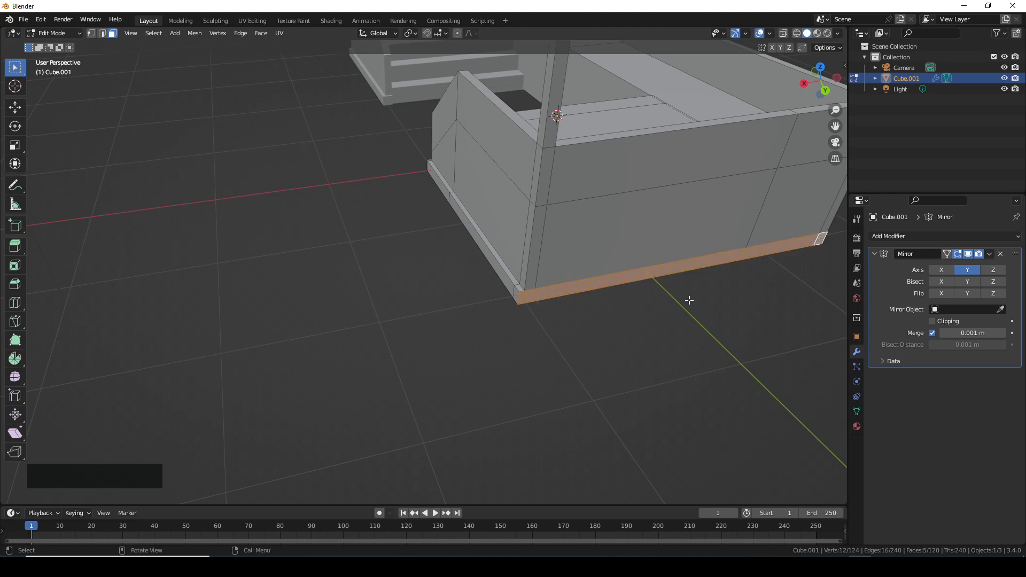
pyautogui.press('e')
pyautogui.click(701, 300)
pyautogui.press('Tab')
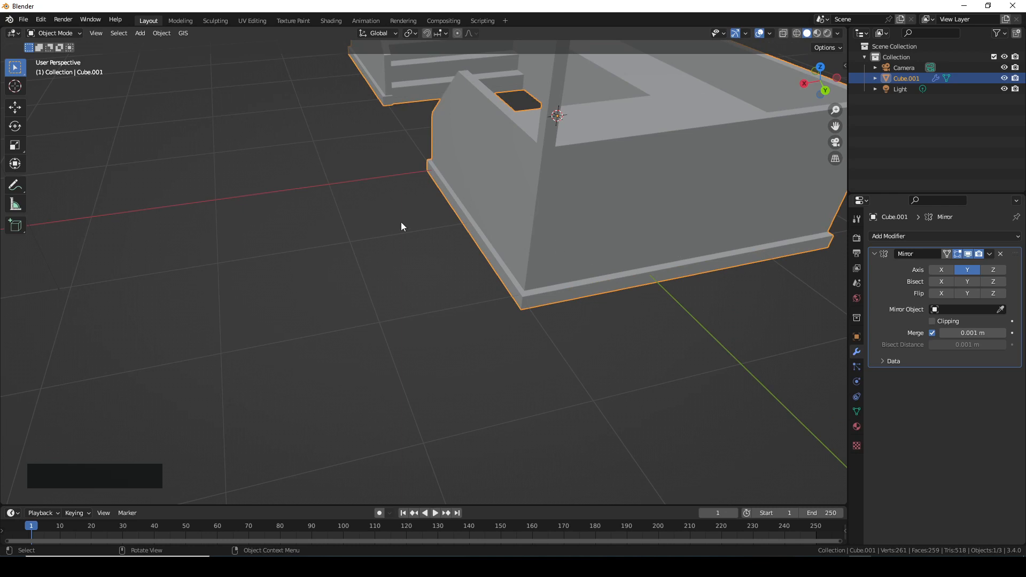
# Step: Compare the half and full staircase by switching the Mirror modifier's viewport display off and back on
pyautogui.moveTo(401, 222); pyautogui.dragTo(389, 194, button='middle')
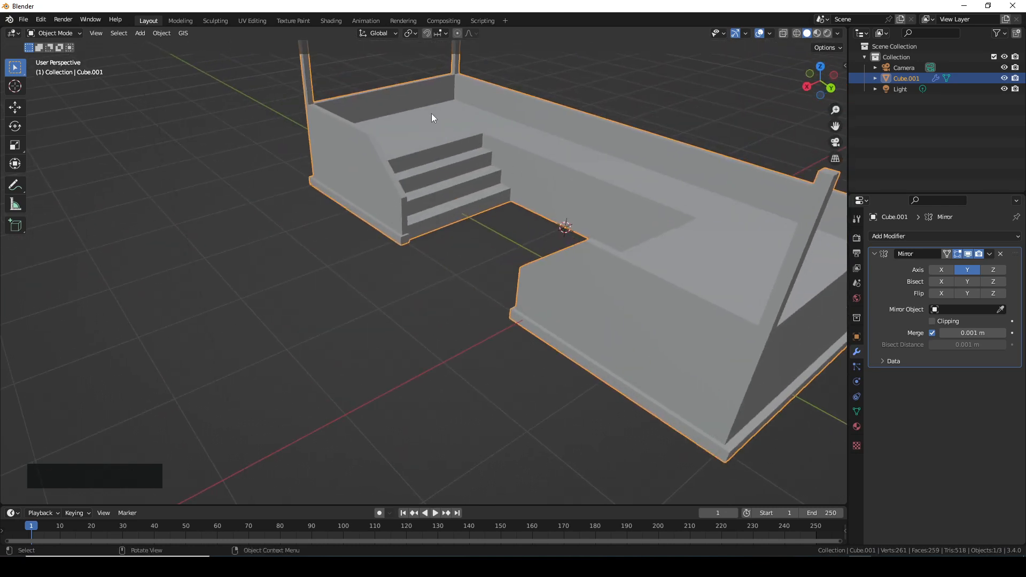
pyautogui.click(968, 254)
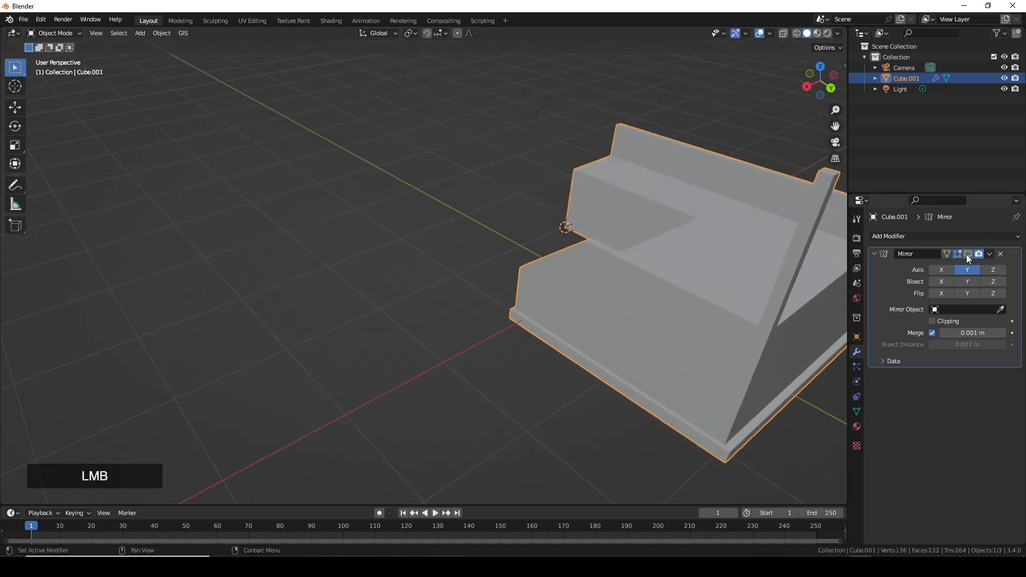
pyautogui.click(968, 254)
pyautogui.moveTo(411, 241); pyautogui.dragTo(312, 270, button='middle')
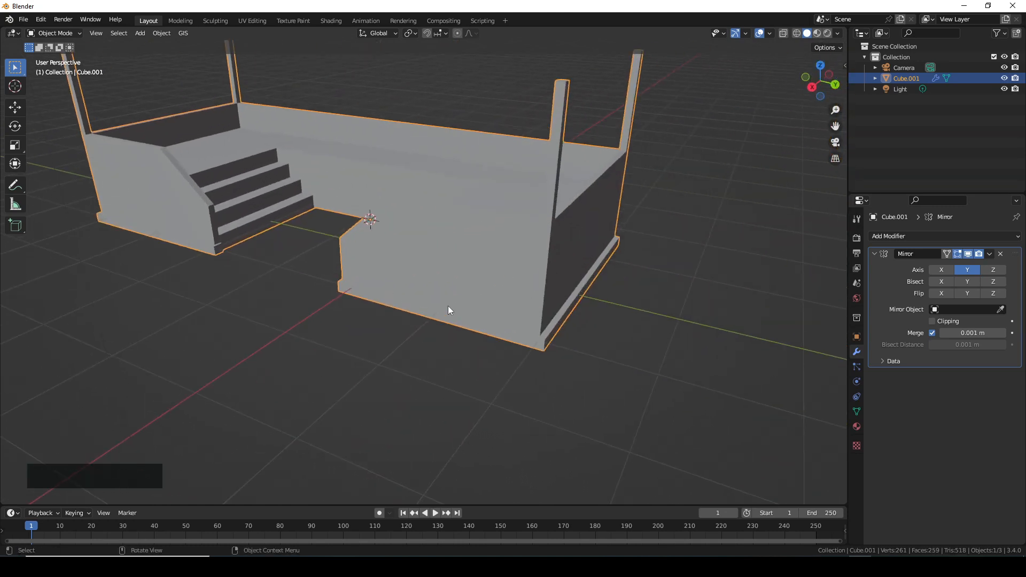
# Step: Add four evenly spaced vertical loop cuts through the block's outer wall beside the stairs, without sliding them
pyautogui.press('Tab')
pyautogui.moveTo(463, 291); pyautogui.dragTo(509, 295, button='middle')
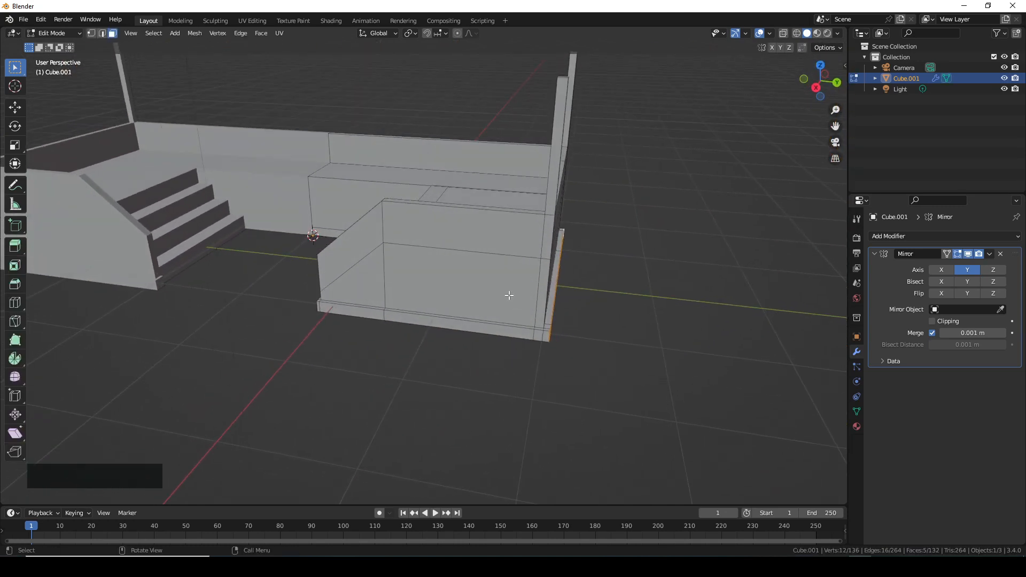
pyautogui.moveTo(424, 243); pyautogui.dragTo(405, 245, button='middle')
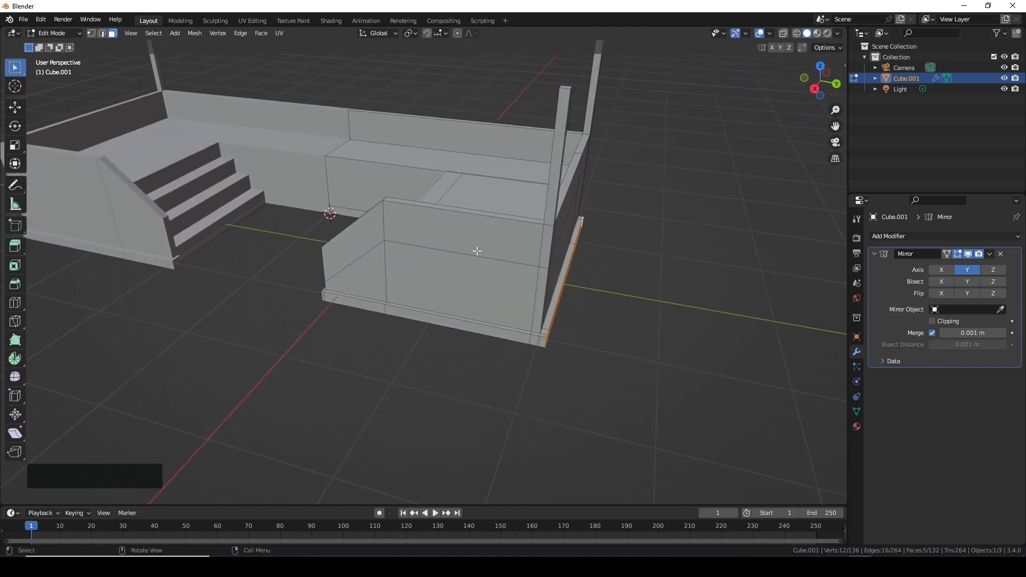
pyautogui.hotkey('ctrl', 'r')
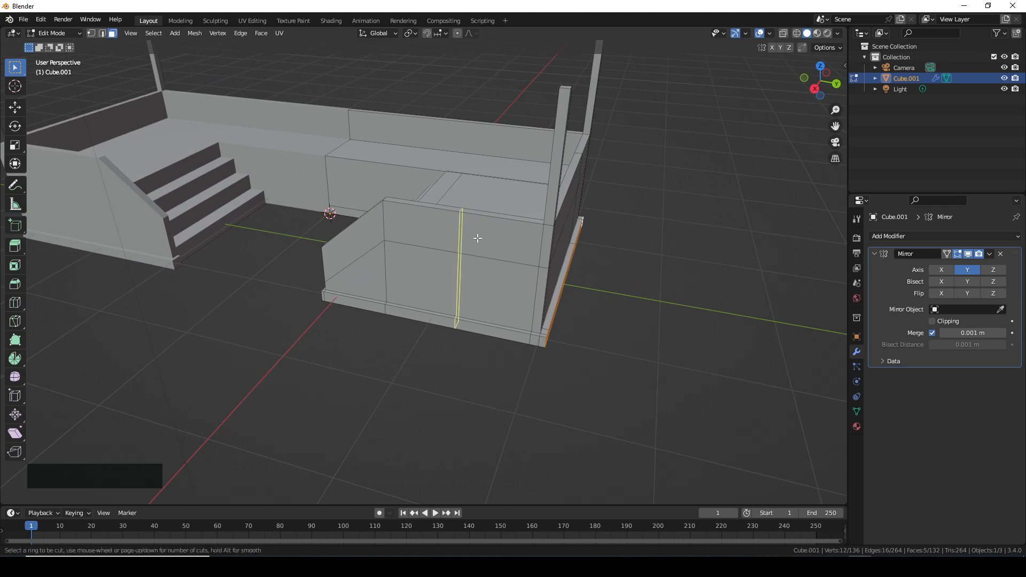
pyautogui.scroll(1, 478, 237)
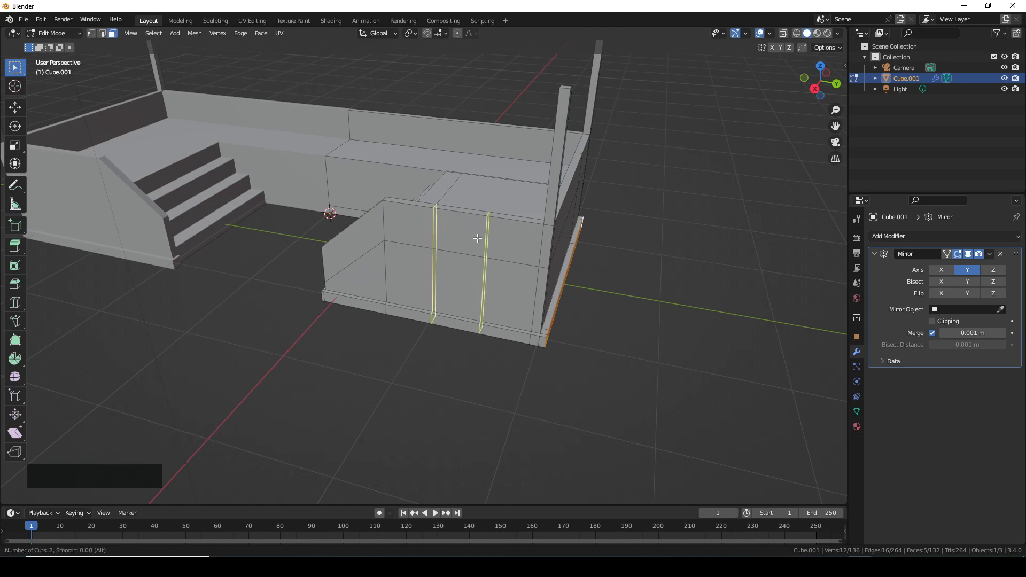
pyautogui.scroll(1, 478, 238)
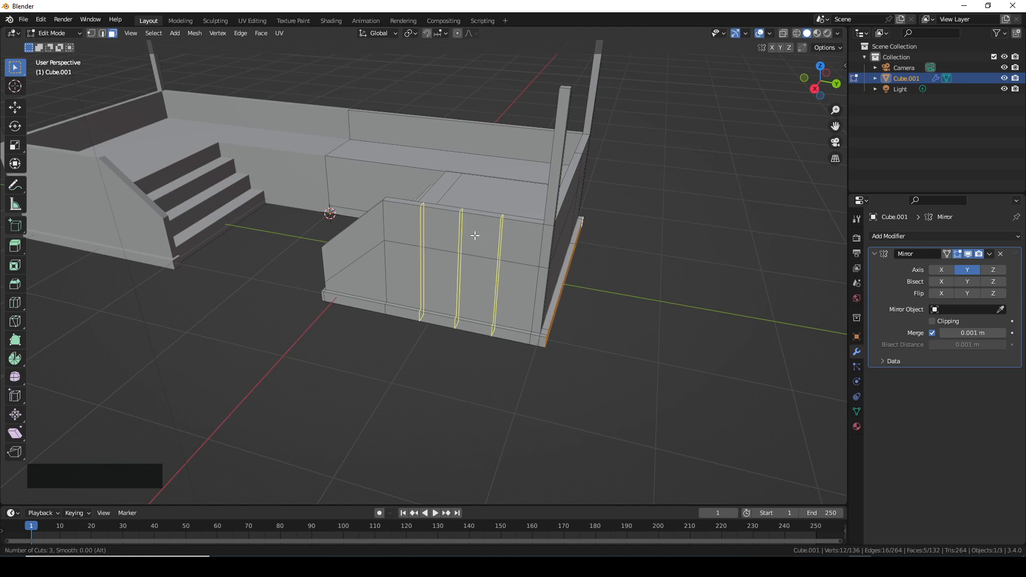
pyautogui.scroll(1, 475, 235)
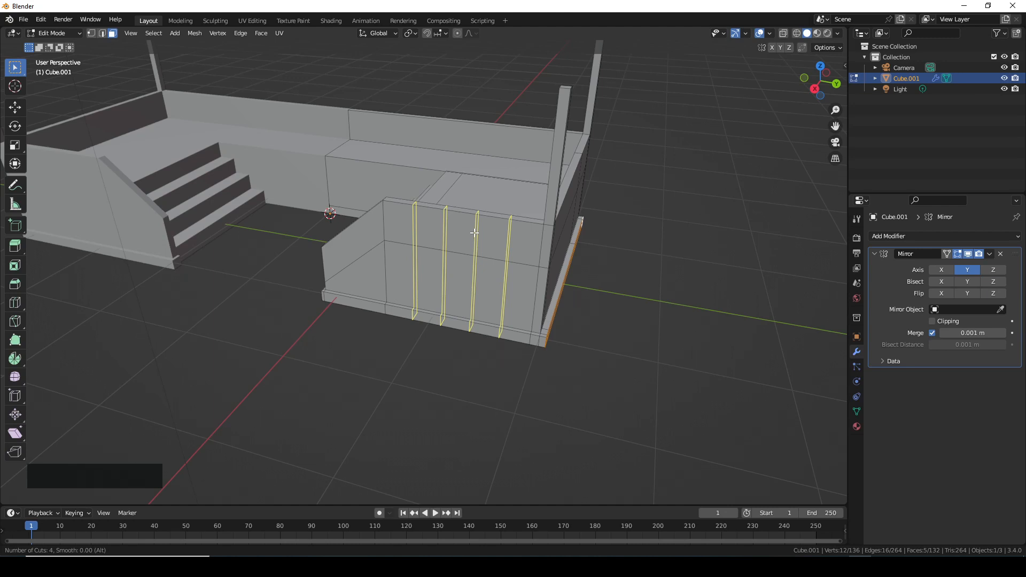
pyautogui.click(474, 233)
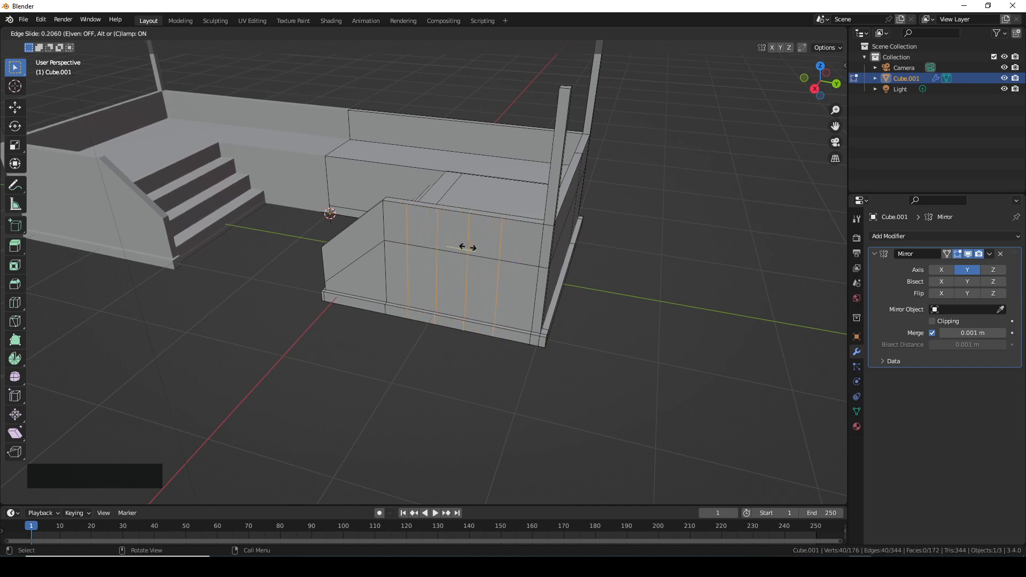
pyautogui.press('Escape')
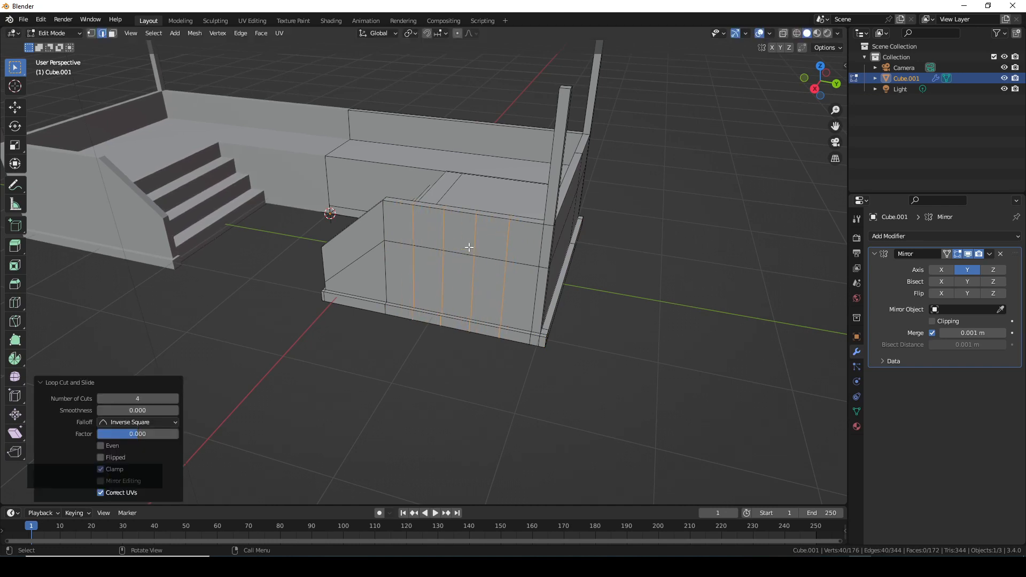
# Step: Extrude the second and fourth lower panels of the divided outer wall about 0.05 m inward to make recesses
pyautogui.moveTo(469, 247); pyautogui.dragTo(389, 240, button='middle')
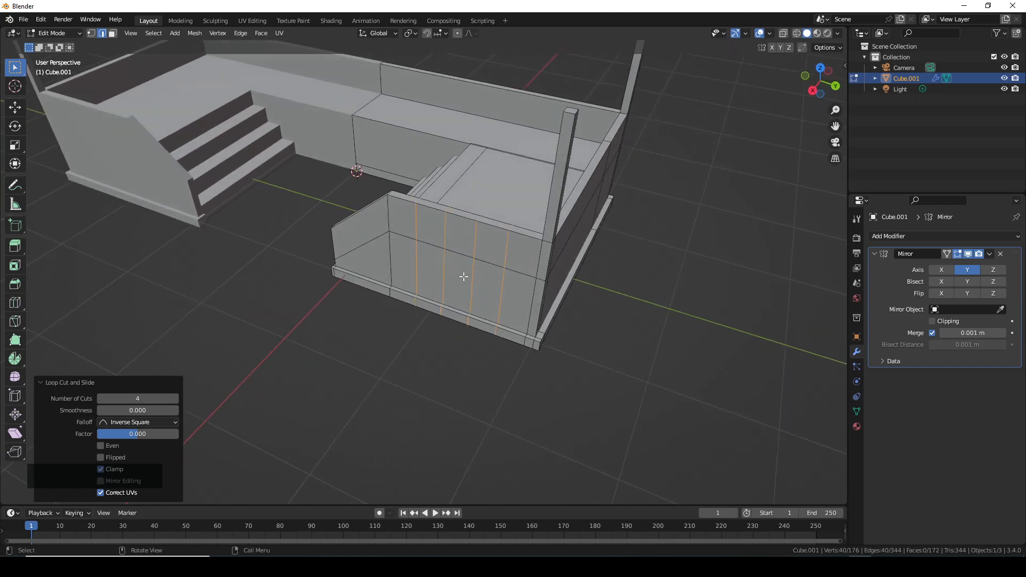
pyautogui.click(112, 33)
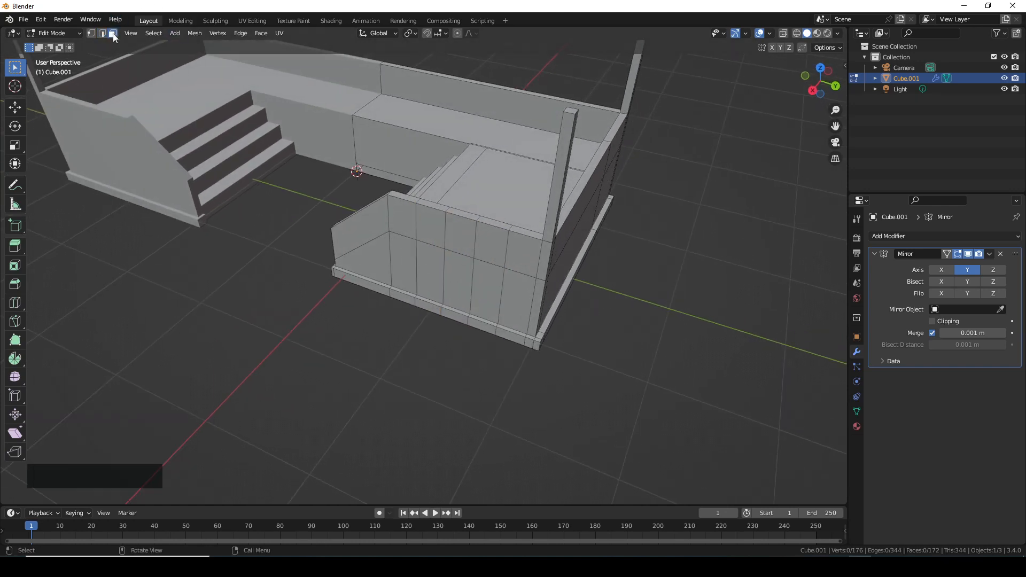
pyautogui.click(433, 266)
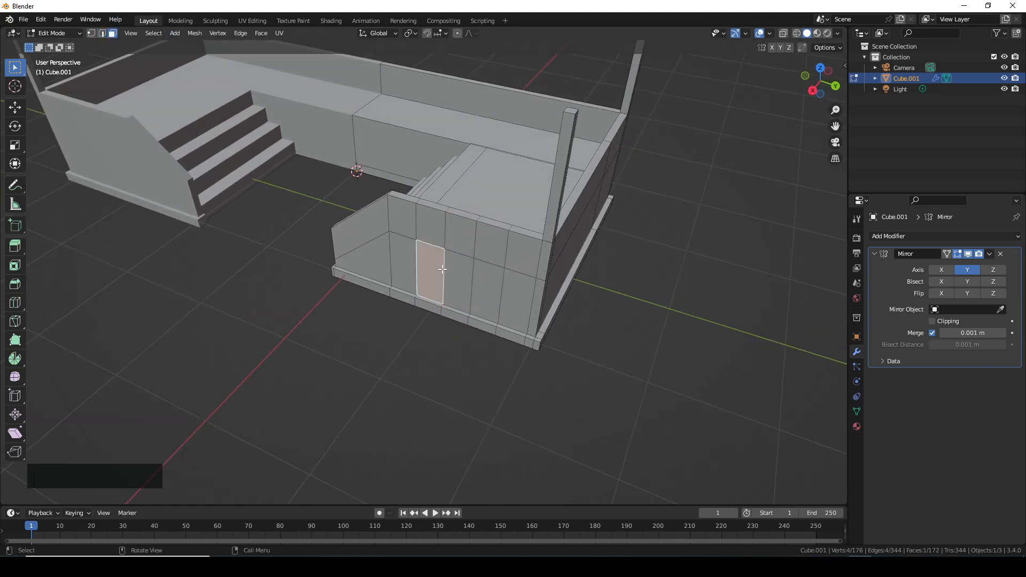
pyautogui.keyDown('shift'); pyautogui.click(486, 290); pyautogui.keyUp('shift')
pyautogui.moveTo(465, 268); pyautogui.dragTo(448, 279, button='middle')
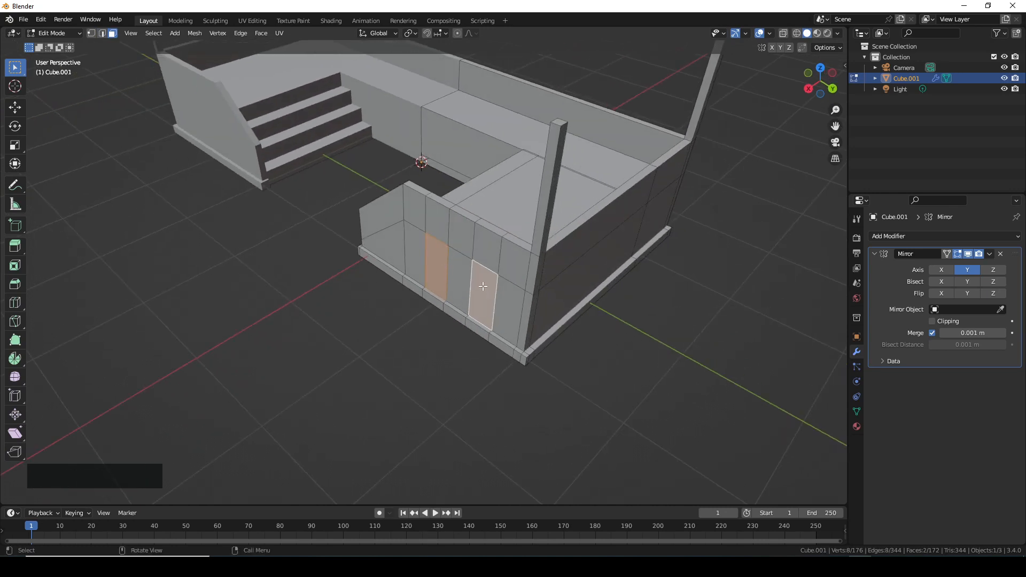
pyautogui.scroll(2, 484, 286)
pyautogui.press('e')
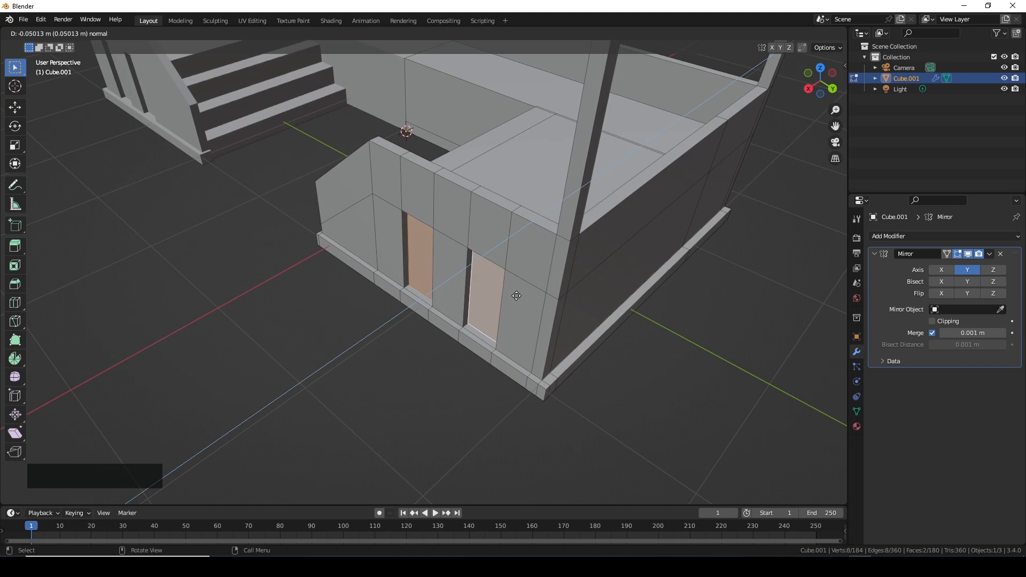
pyautogui.click(516, 296)
# Step: Inspect the recessed panels on both halves in object mode, switching the Mirror modifier's viewport display off and back on
pyautogui.moveTo(516, 296); pyautogui.dragTo(699, 320, button='middle')
pyautogui.press('Tab')
pyautogui.scroll(-4, 459, 259)
pyautogui.click(969, 255)
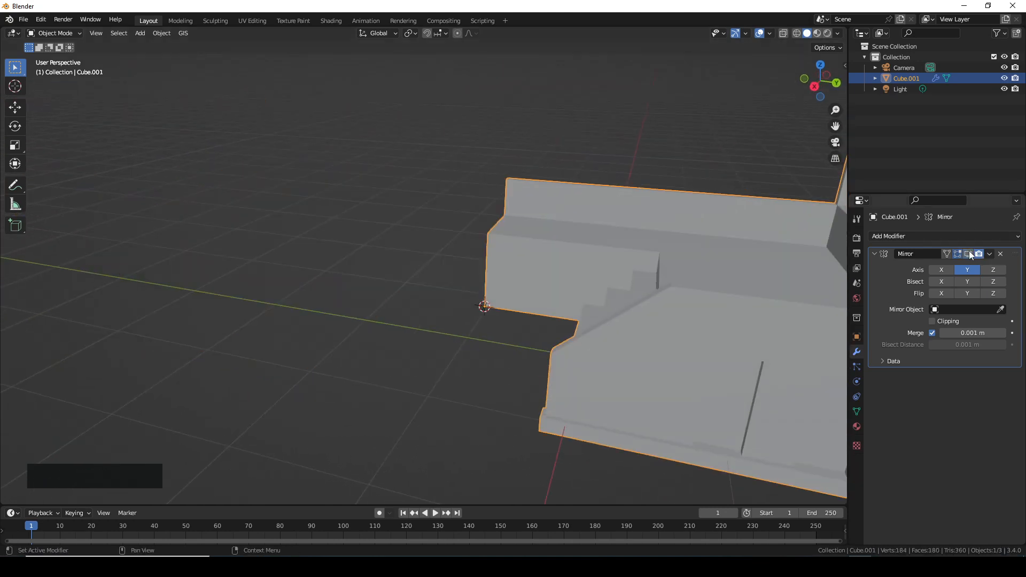
pyautogui.click(969, 254)
pyautogui.moveTo(527, 332); pyautogui.dragTo(624, 350, button='middle')
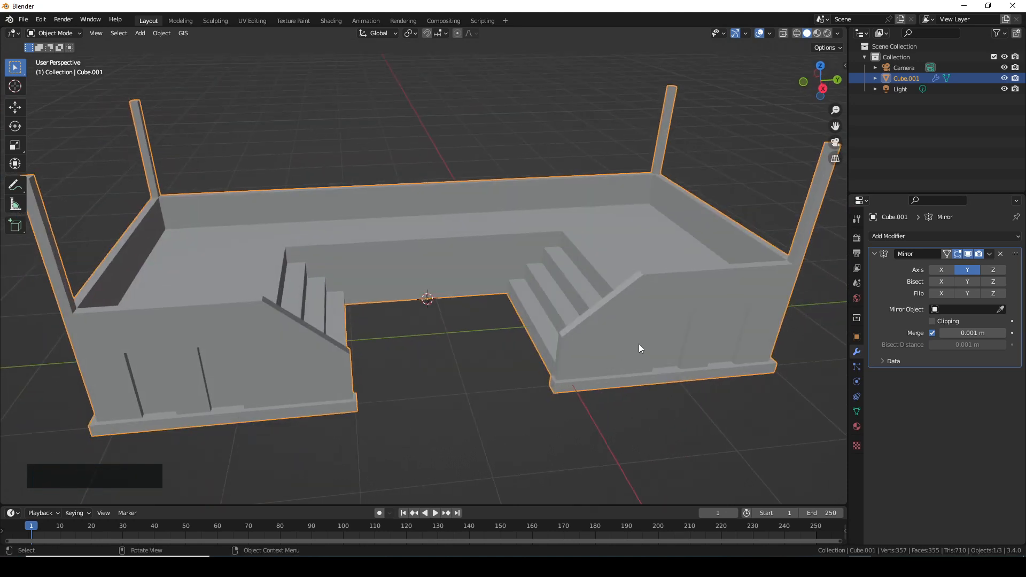
pyautogui.keyDown('shift'); pyautogui.moveTo(563, 326); pyautogui.dragTo(522, 346, button='middle'); pyautogui.keyUp('shift')
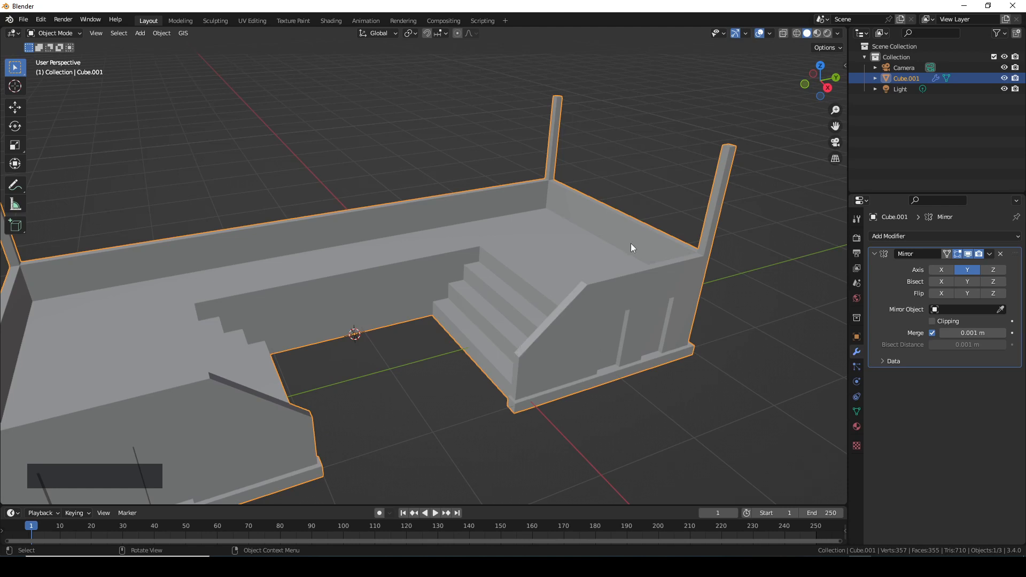
# Step: Snap the 3D cursor to the top face of the front corner post
pyautogui.press('Tab')
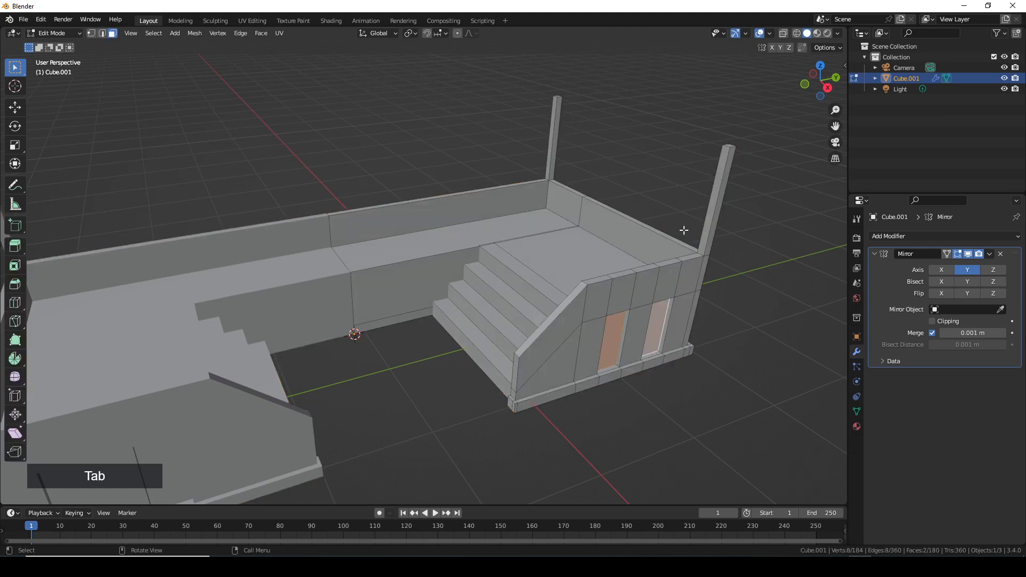
pyautogui.click(730, 146)
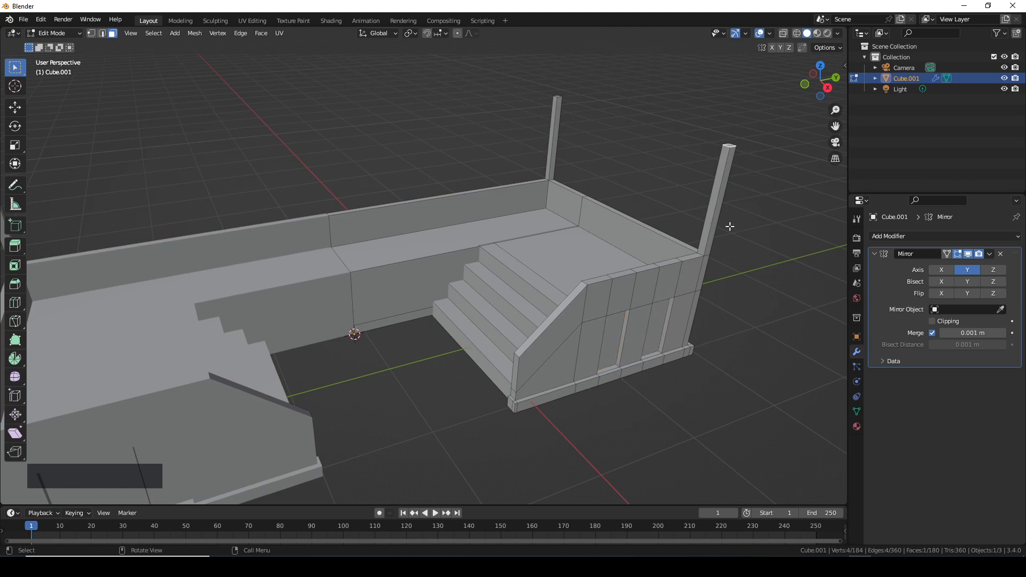
pyautogui.keyDown('shift'); pyautogui.moveTo(730, 227); pyautogui.dragTo(588, 353, button='middle'); pyautogui.keyUp('shift')
pyautogui.scroll(2, 593, 289)
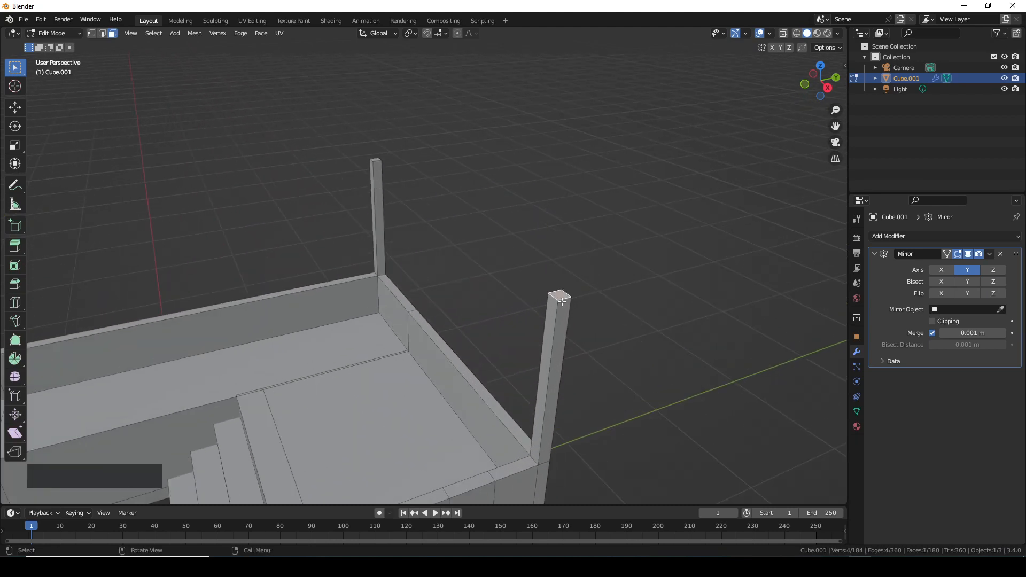
pyautogui.keyDown('shift'); pyautogui.moveTo(484, 372); pyautogui.dragTo(520, 330, button='middle'); pyautogui.keyUp('shift')
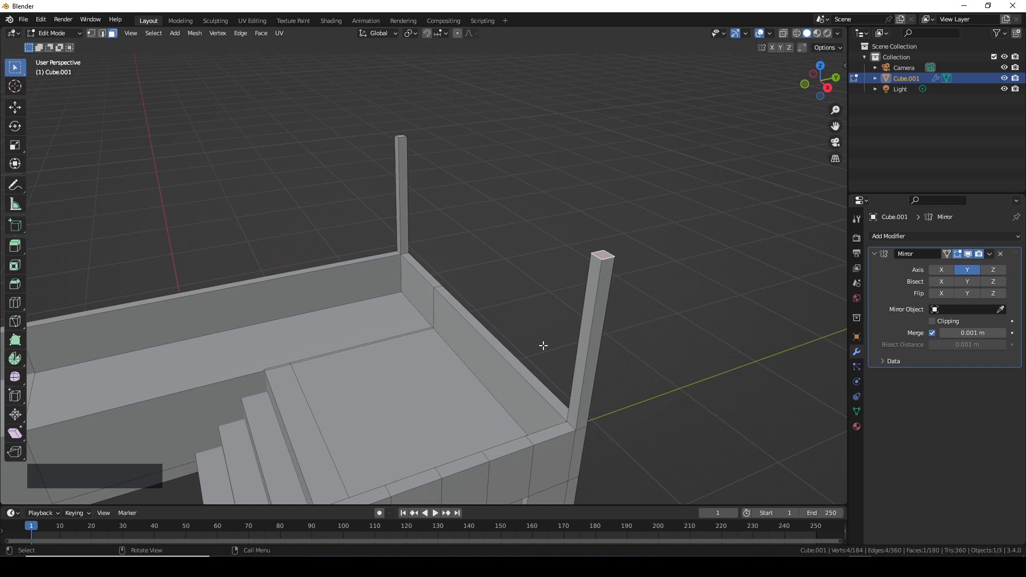
pyautogui.hotkey('shift', 's')
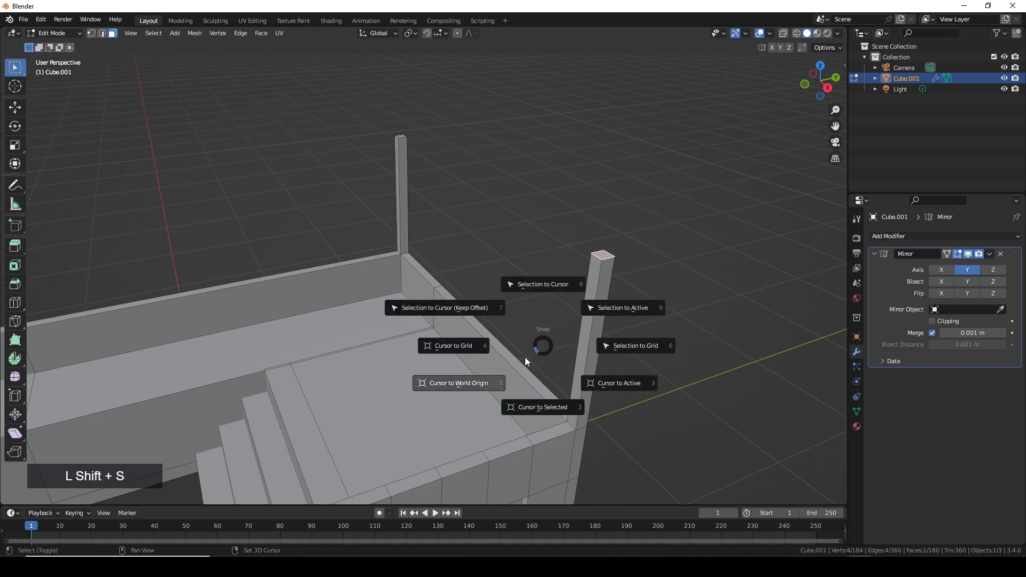
pyautogui.click(543, 410)
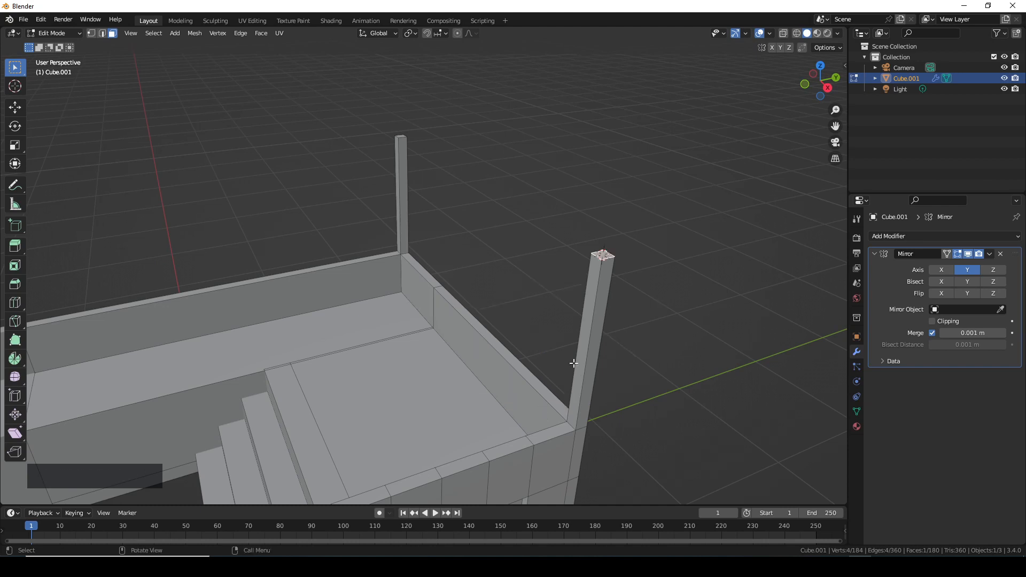
# Step: Add a UV sphere as a separate object at the 3D cursor on top of the corner post
pyautogui.scroll(2, 608, 250)
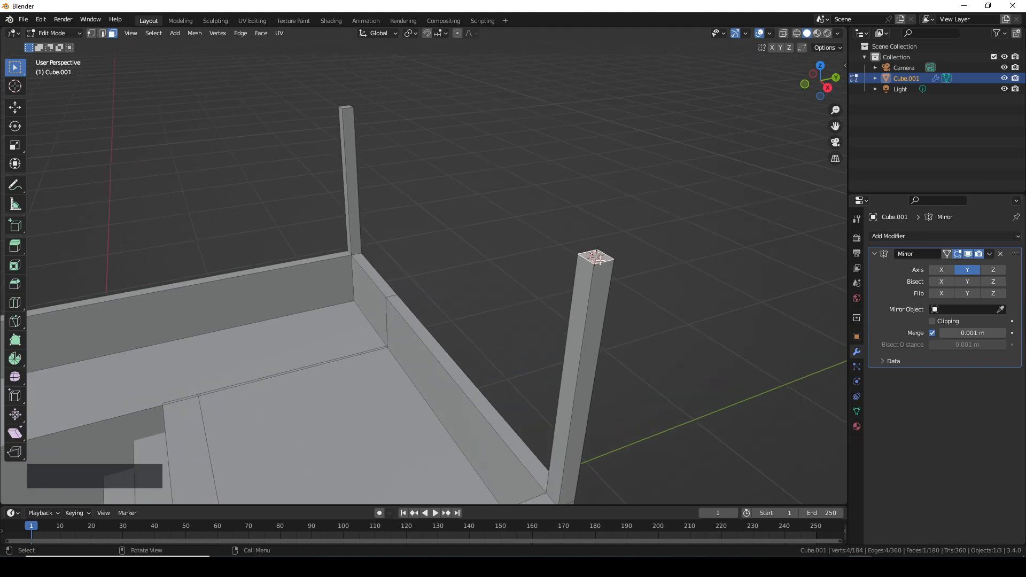
pyautogui.press('Tab')
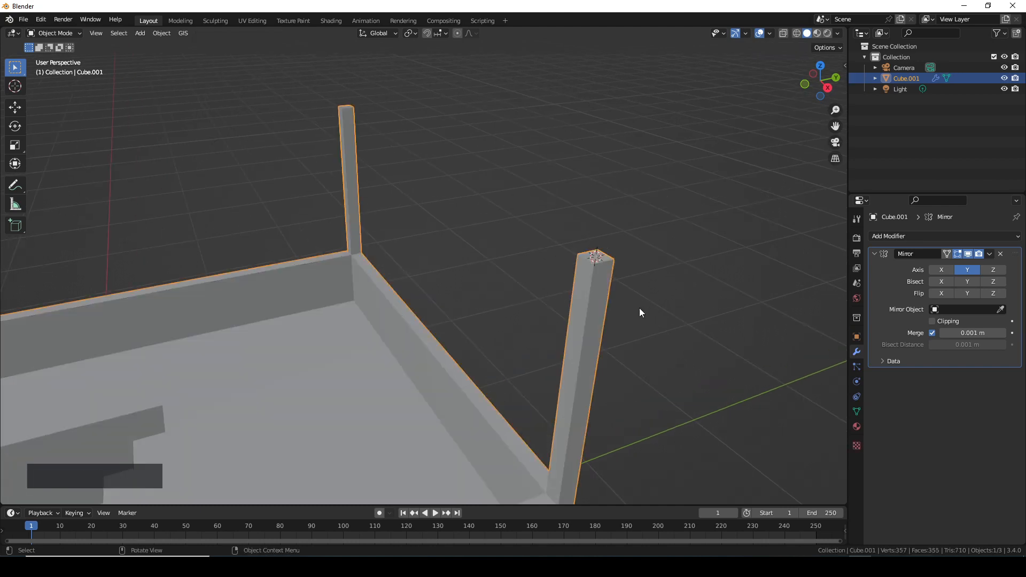
pyautogui.click(133, 35)
pyautogui.moveTo(151, 47)
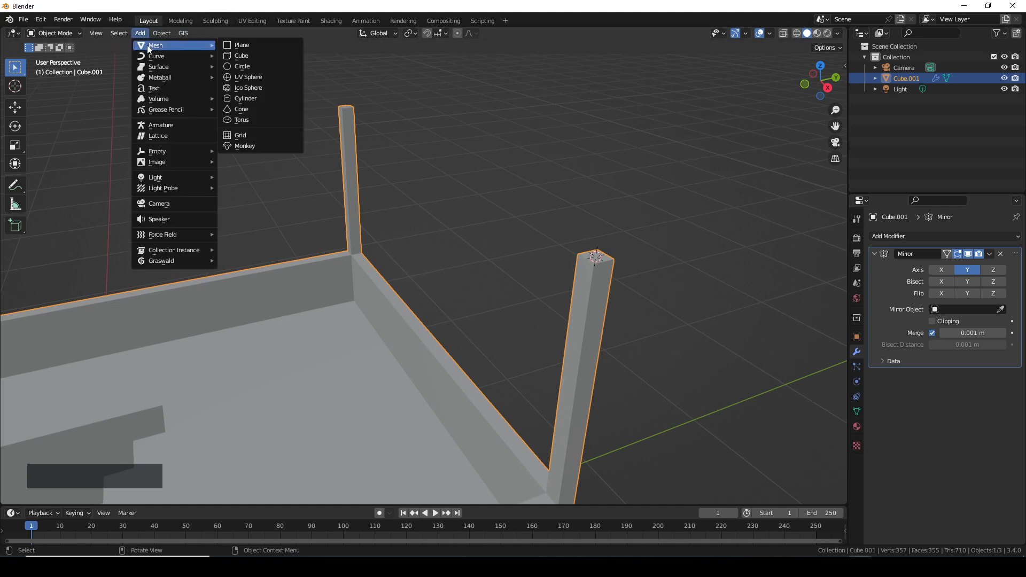
pyautogui.click(253, 78)
# Step: Scale the new sphere uniformly to about 0.103 so it fits as a ball on top of the corner post
pyautogui.scroll(-5, 561, 348)
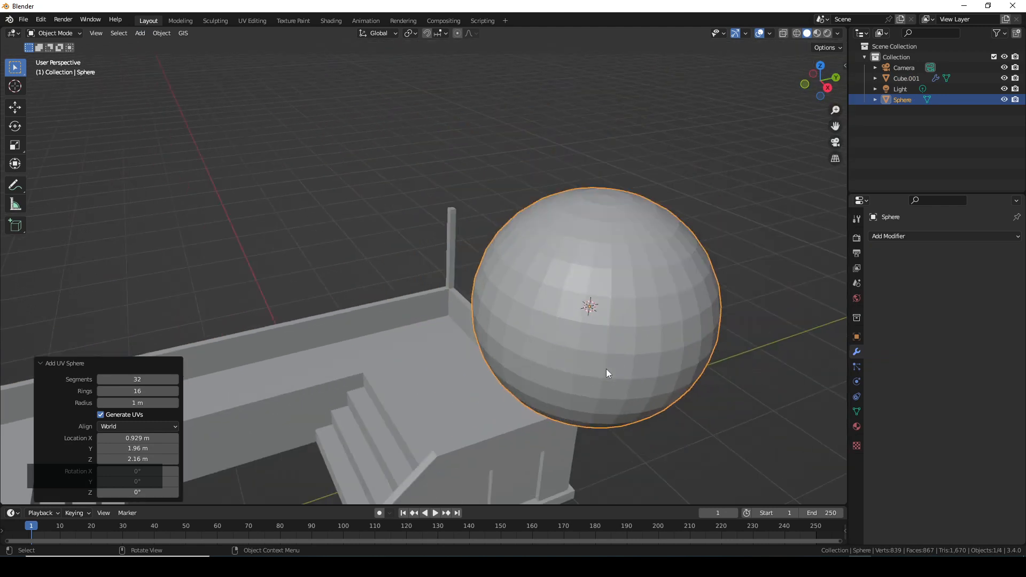
pyautogui.moveTo(608, 371); pyautogui.dragTo(660, 430, button='middle')
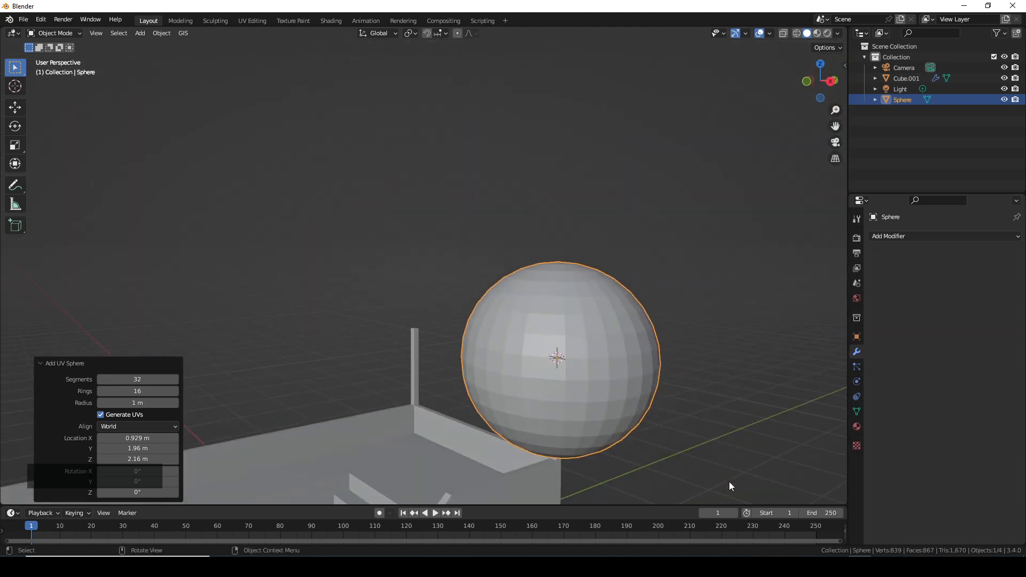
pyautogui.press('s')
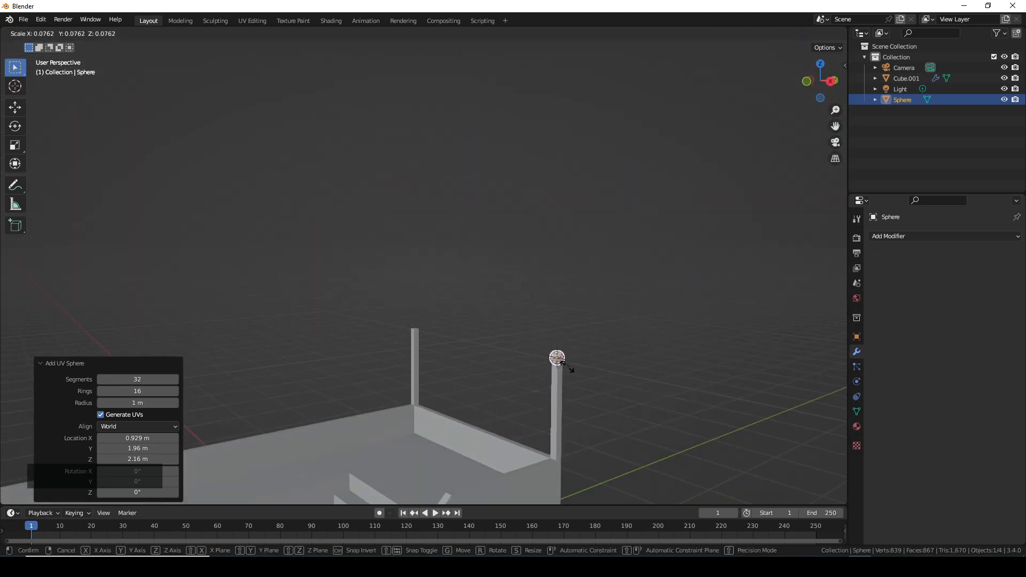
pyautogui.click(572, 370)
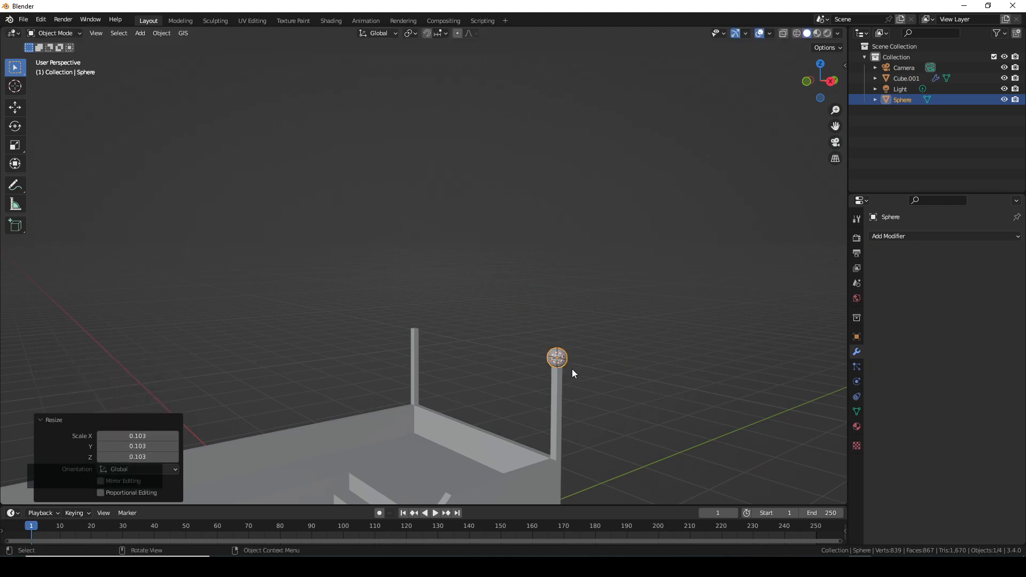
# Step: Duplicate the sphere from the top view and move the copy about -2.53 m along X onto the back corner post
pyautogui.scroll(5, 567, 370)
pyautogui.moveTo(503, 376); pyautogui.dragTo(542, 405, button='middle')
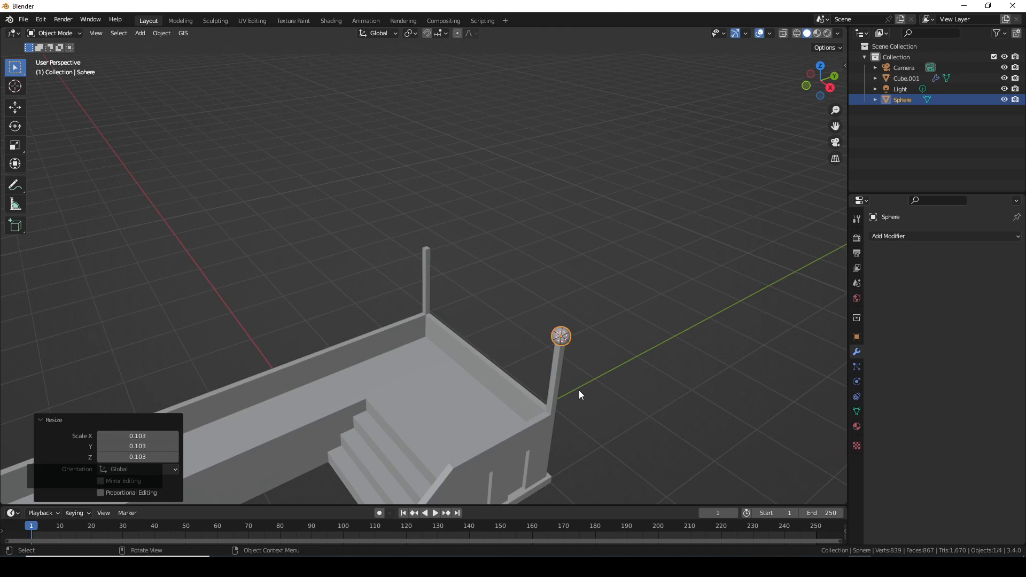
pyautogui.press('KP_7')
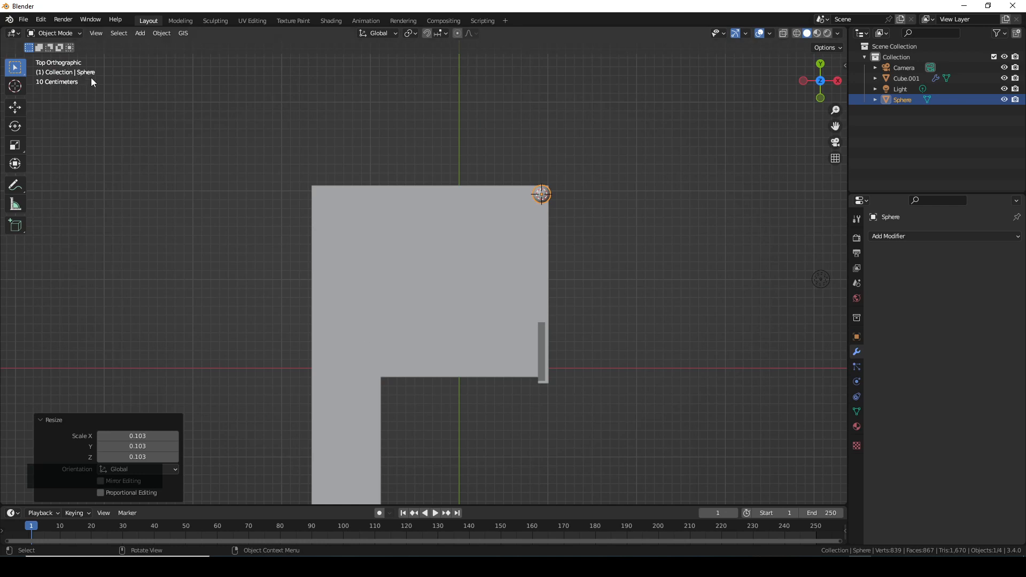
pyautogui.press('shift')
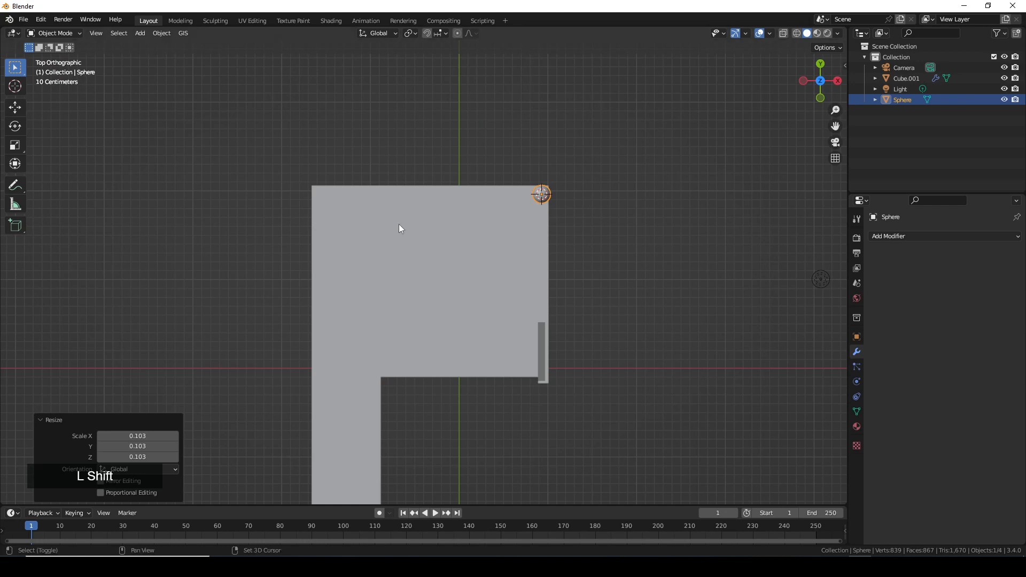
pyautogui.hotkey('shift', 'd')
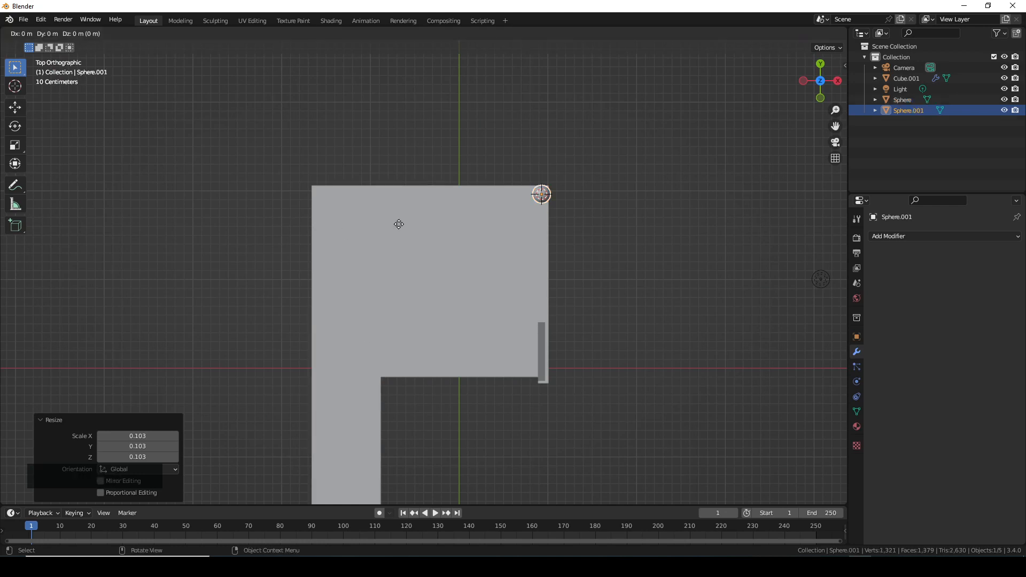
pyautogui.press('x')
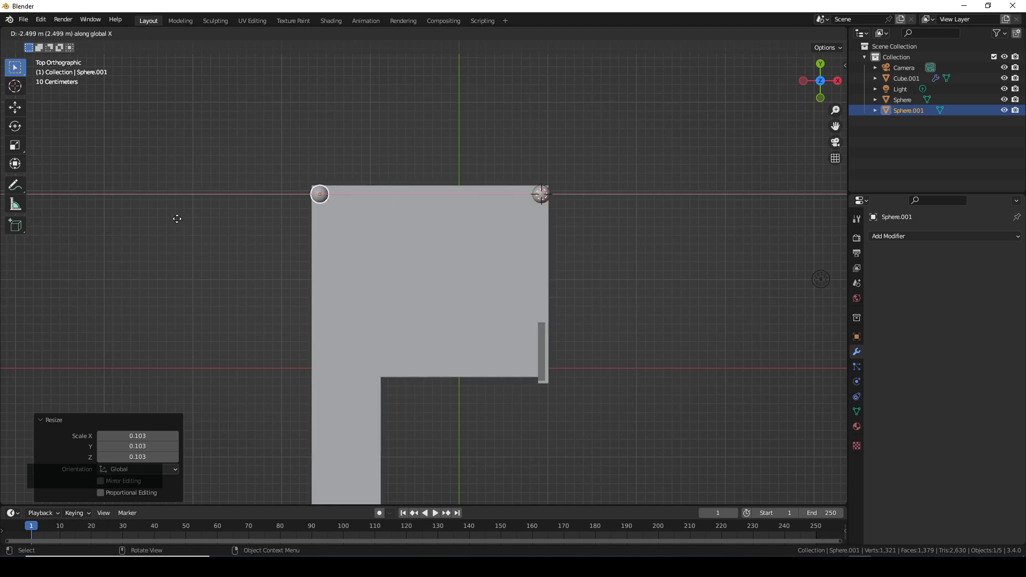
pyautogui.click(174, 218)
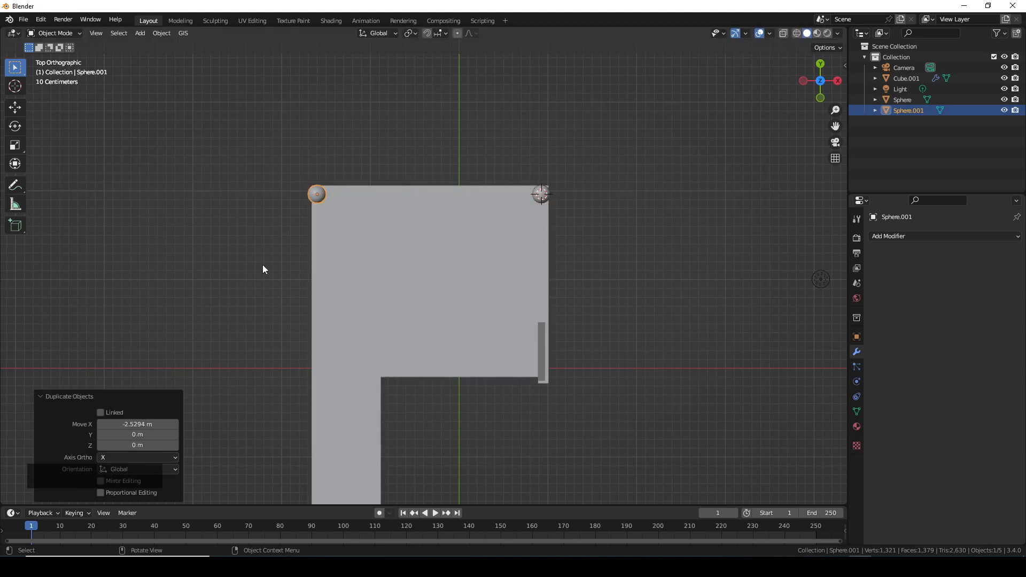
# Step: Shift the duplicated sphere about -0.022 m along X to centre it on the back corner post
pyautogui.moveTo(264, 268); pyautogui.dragTo(473, 317, button='middle')
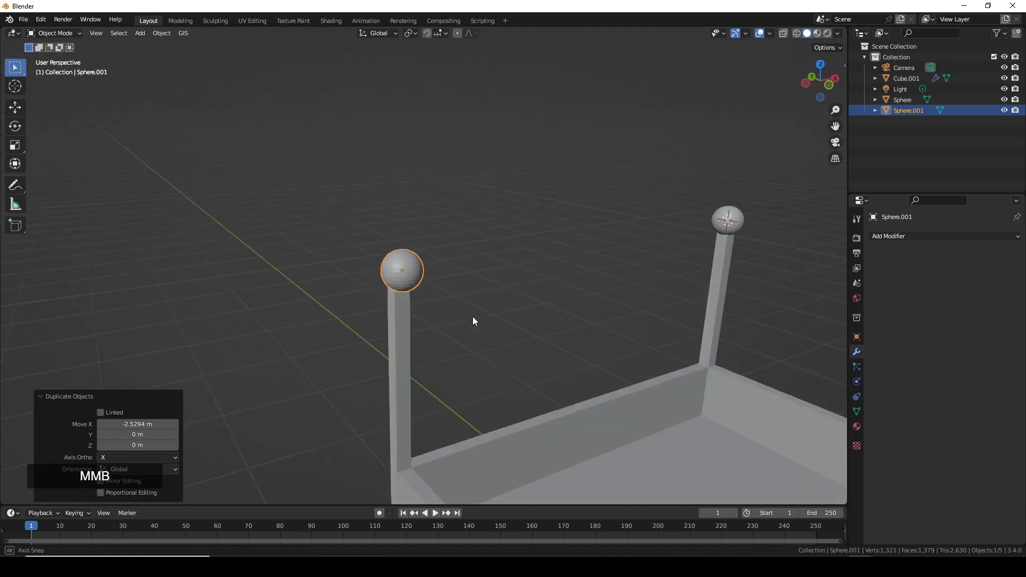
pyautogui.press('g')
pyautogui.press('x')
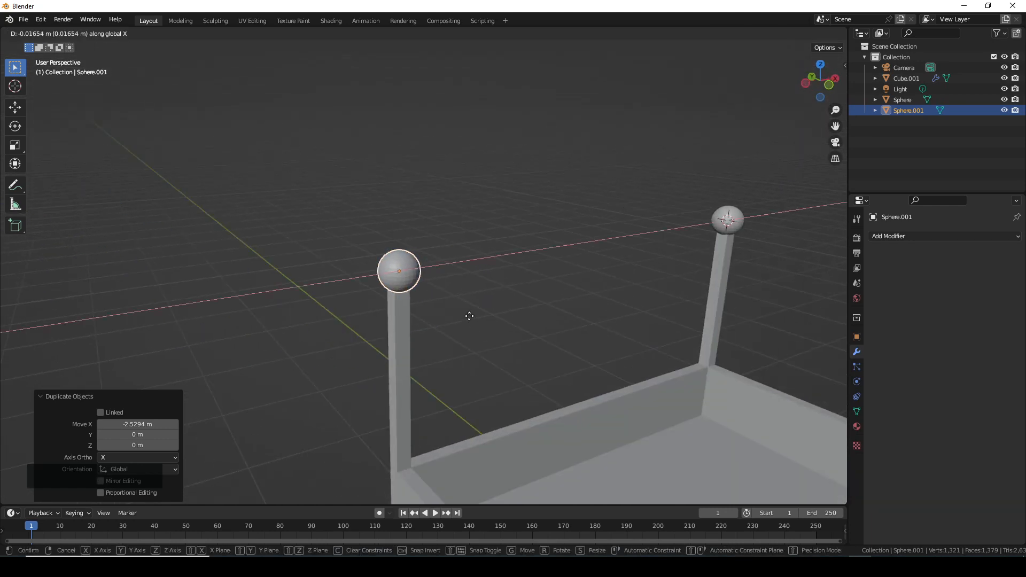
pyautogui.click(469, 316)
# Step: Join both post spheres into the staircase object, keeping the staircase active so its Mirror modifier applies to them
pyautogui.moveTo(513, 323); pyautogui.dragTo(481, 425, button='middle')
pyautogui.keyDown('shift'); pyautogui.moveTo(588, 426); pyautogui.dragTo(611, 319, button='middle'); pyautogui.keyUp('shift')
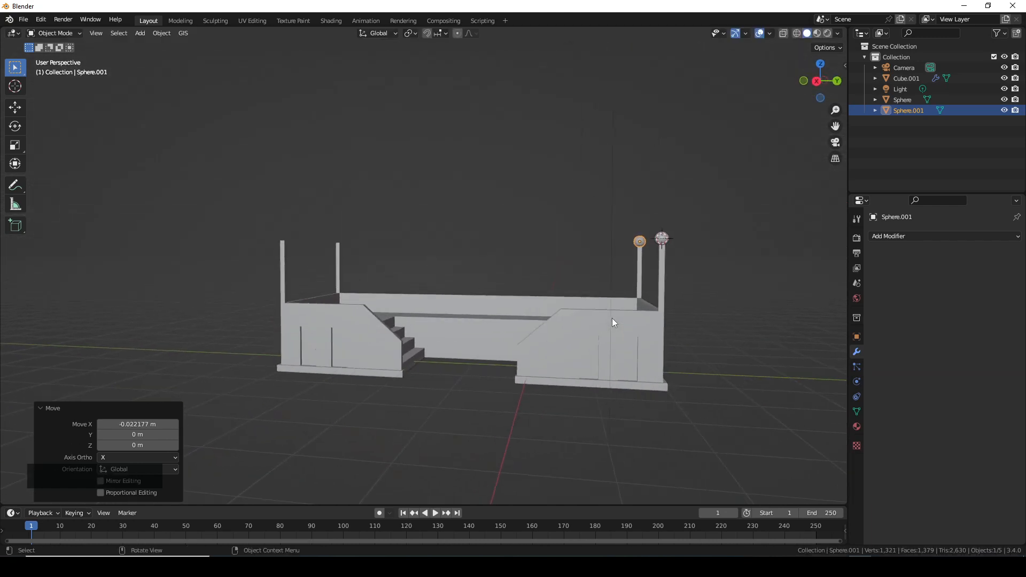
pyautogui.scroll(1, 611, 318)
pyautogui.click(682, 221)
pyautogui.click(645, 231)
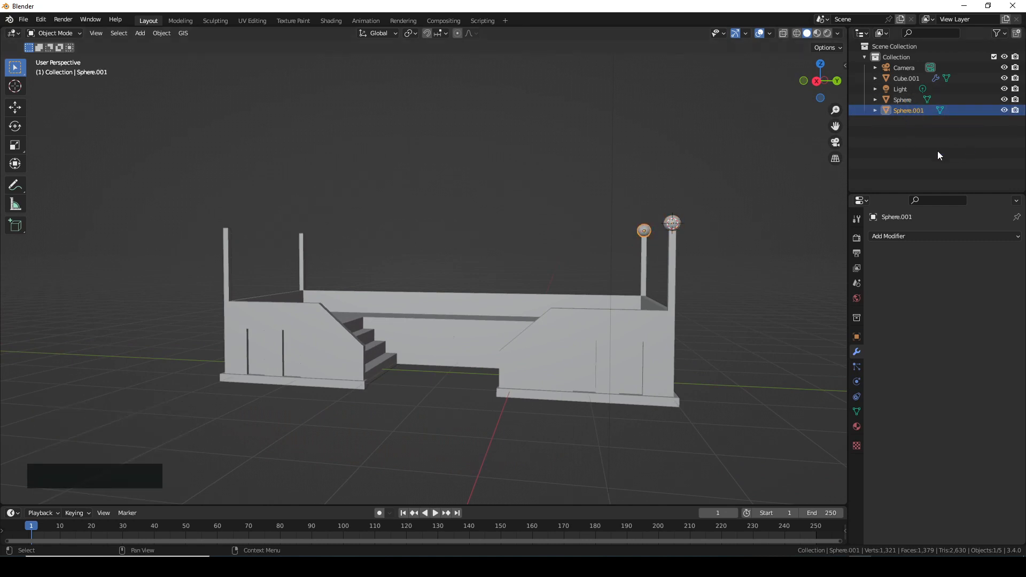
pyautogui.moveTo(620, 255); pyautogui.dragTo(509, 259, button='middle')
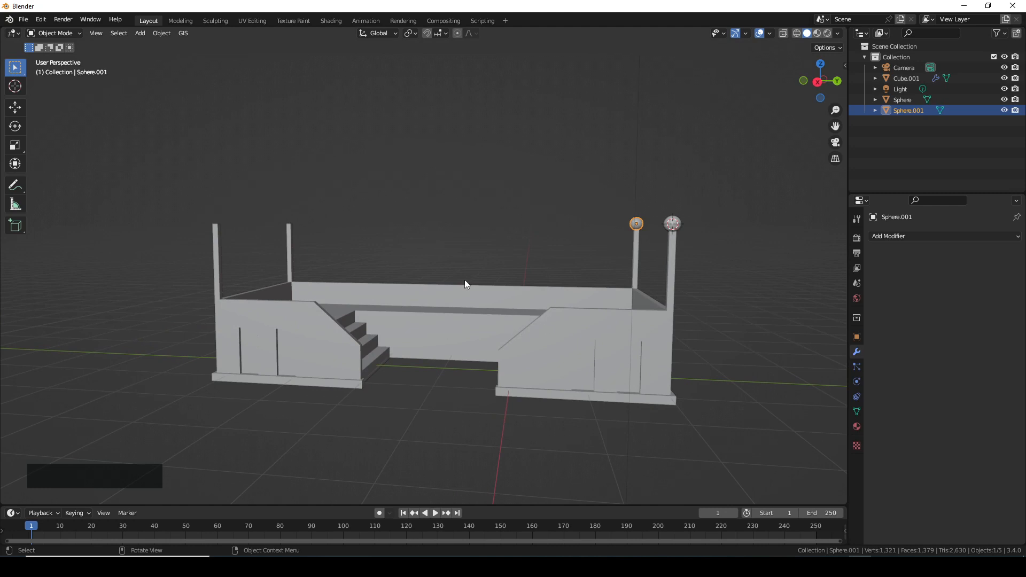
pyautogui.click(218, 247)
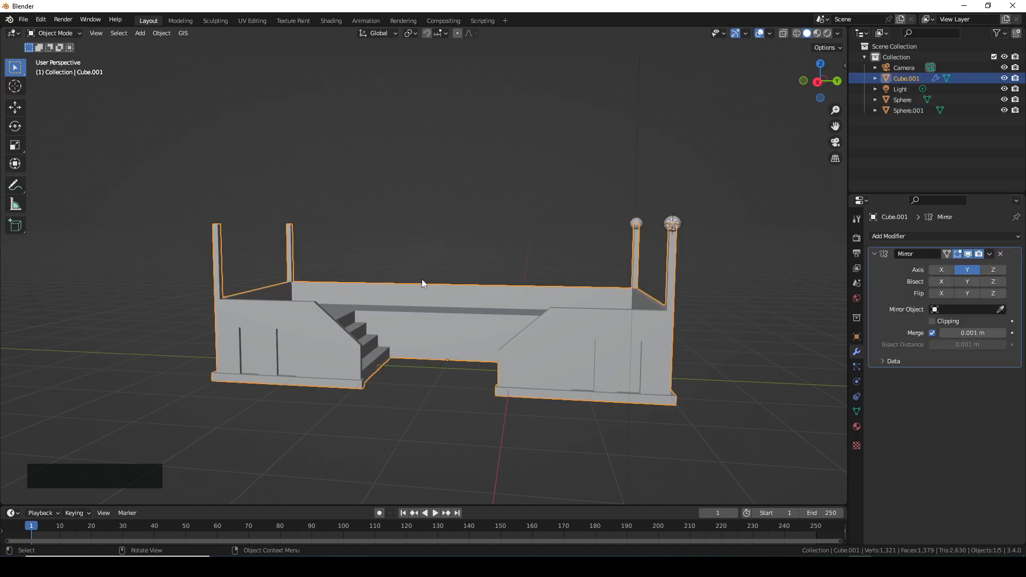
pyautogui.click(637, 223)
pyautogui.keyDown('shift'); pyautogui.click(674, 222); pyautogui.keyUp('shift')
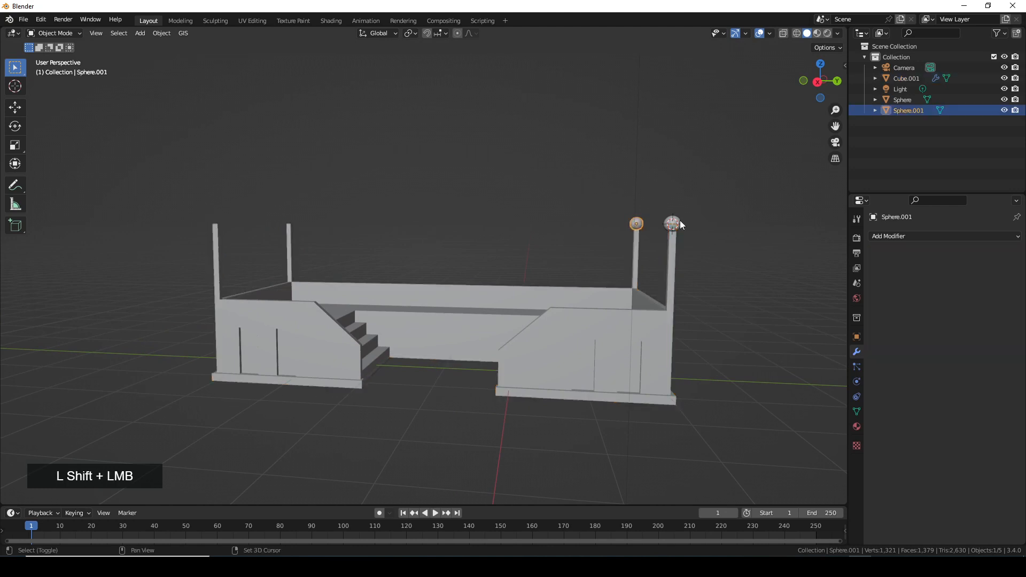
pyautogui.keyDown('shift'); pyautogui.click(638, 333); pyautogui.keyUp('shift')
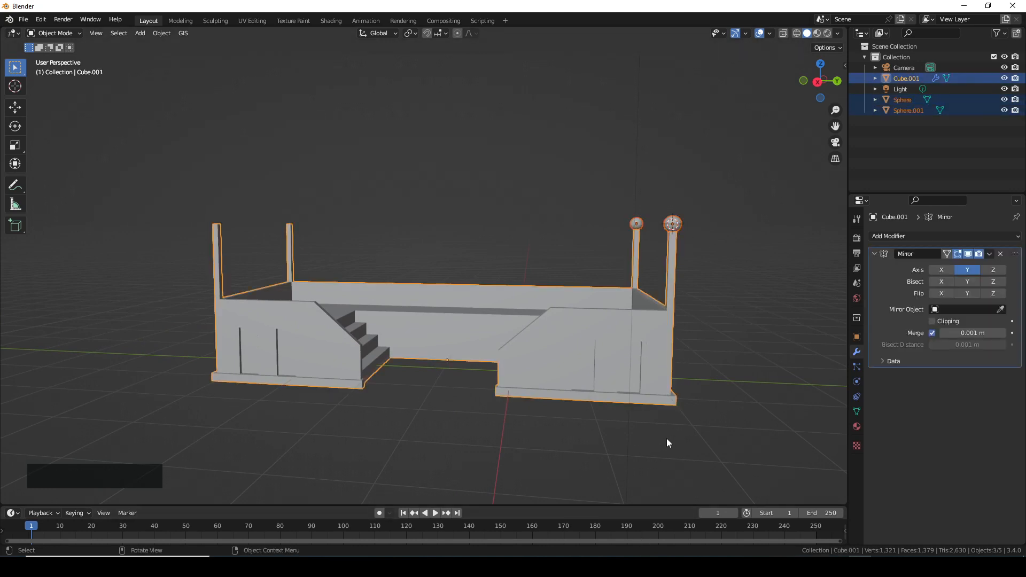
pyautogui.moveTo(663, 440); pyautogui.dragTo(624, 428, button='middle')
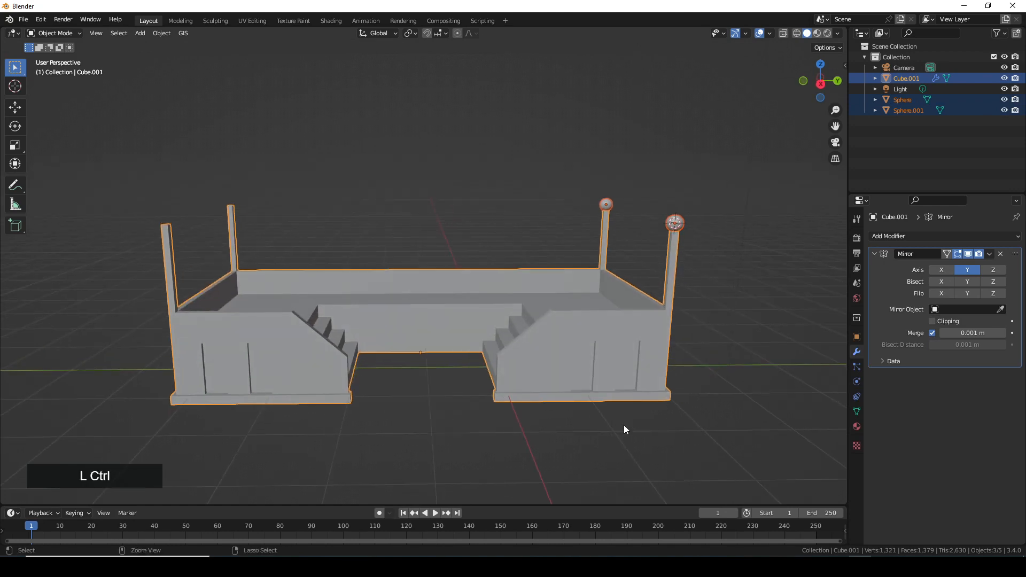
pyautogui.hotkey('ctrl', 'j')
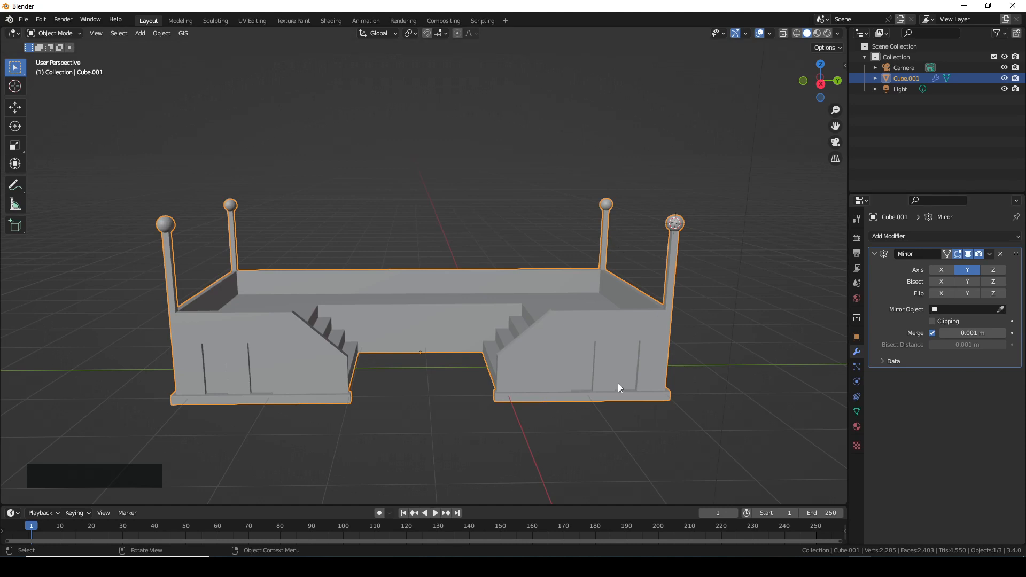
# Step: Inspect the post spheres on both halves, switching the Mirror modifier's viewport display off and back on
pyautogui.click(968, 254)
pyautogui.click(968, 254)
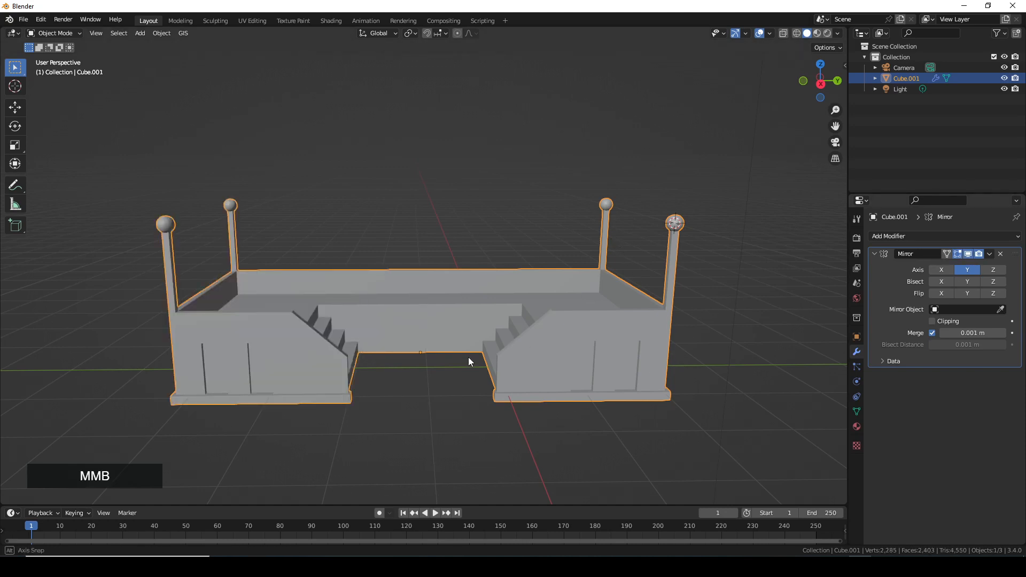
pyautogui.moveTo(468, 357); pyautogui.dragTo(573, 379, button='middle')
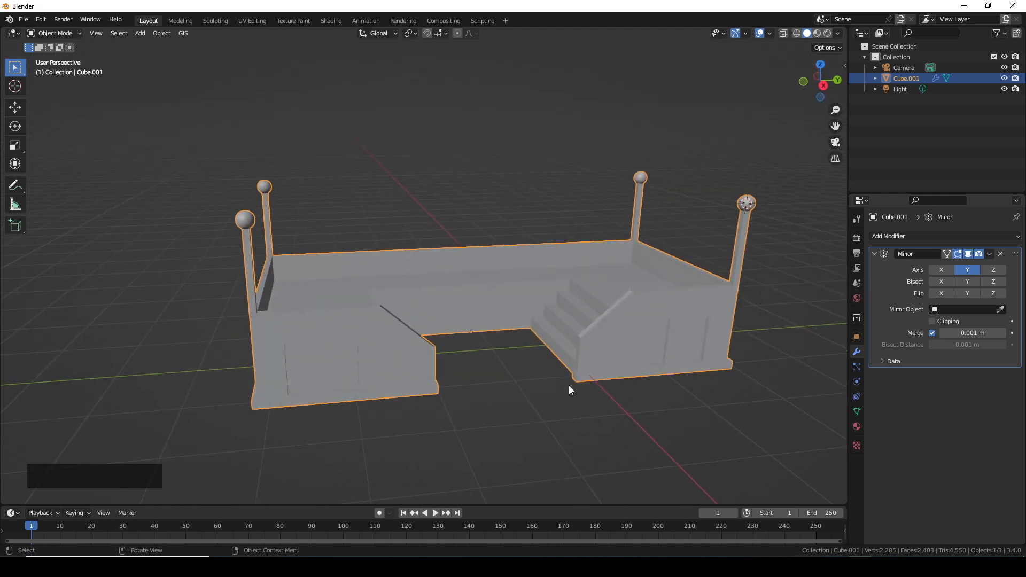
pyautogui.keyDown('shift'); pyautogui.moveTo(536, 380); pyautogui.dragTo(478, 361, button='middle'); pyautogui.keyUp('shift')
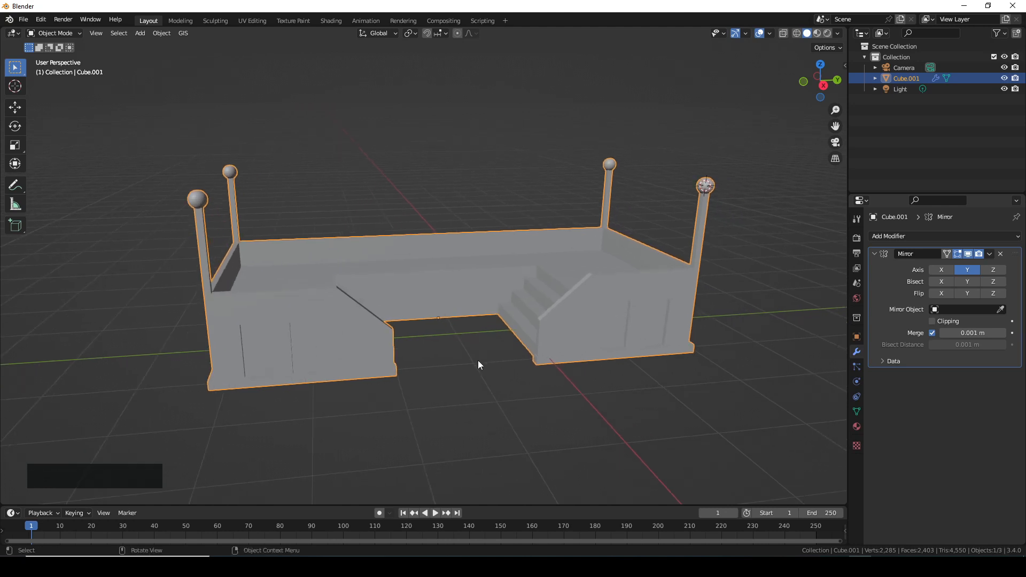